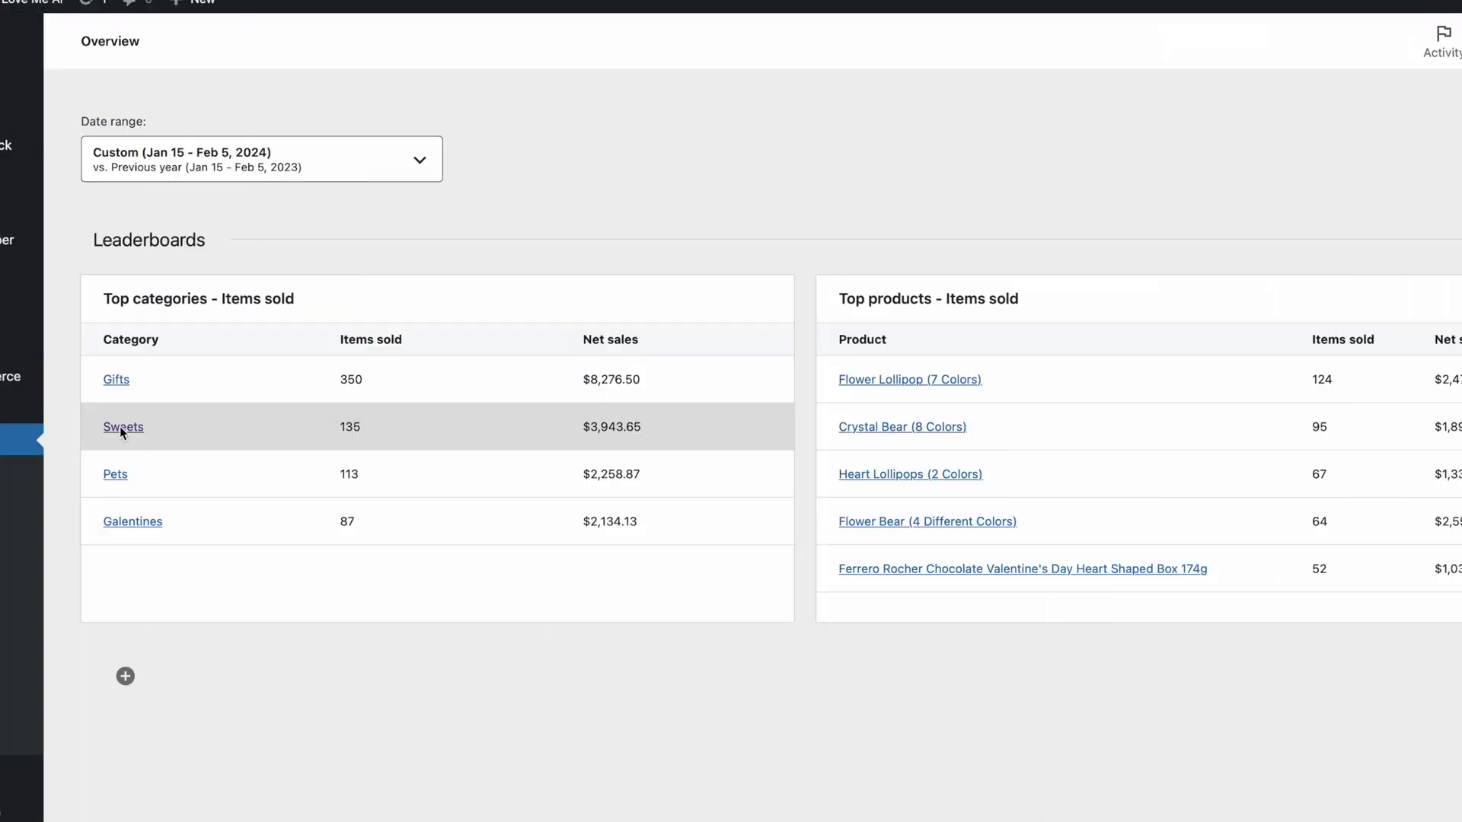
{"action": "left_click", "coordinate": [120, 426]}
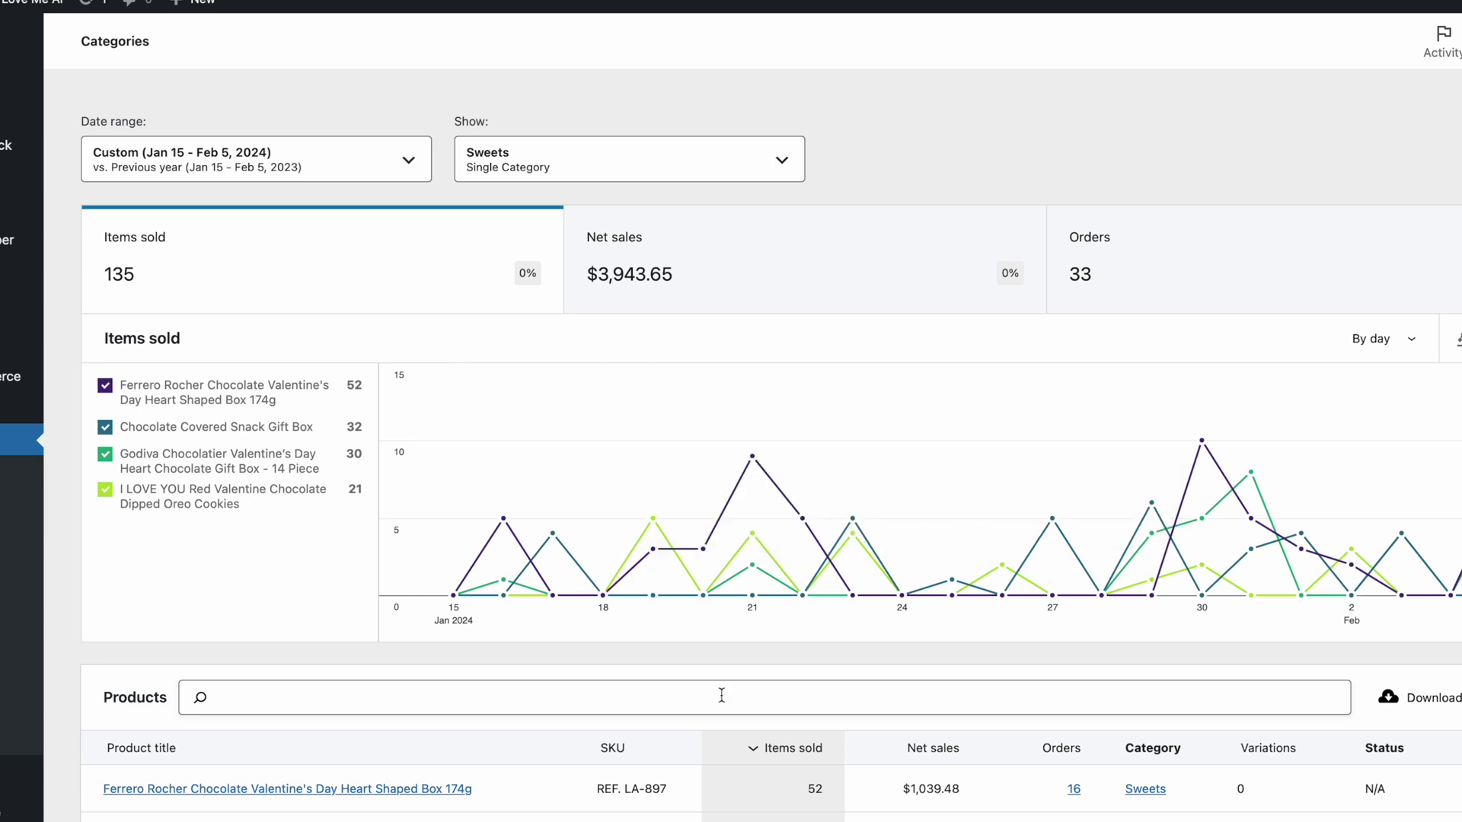
{"action": "scroll", "coordinate": [722, 695], "scroll_direction": "down", "scroll_amount": 3}
{"action": "scroll", "coordinate": [722, 695], "scroll_direction": "up", "scroll_amount": 3}
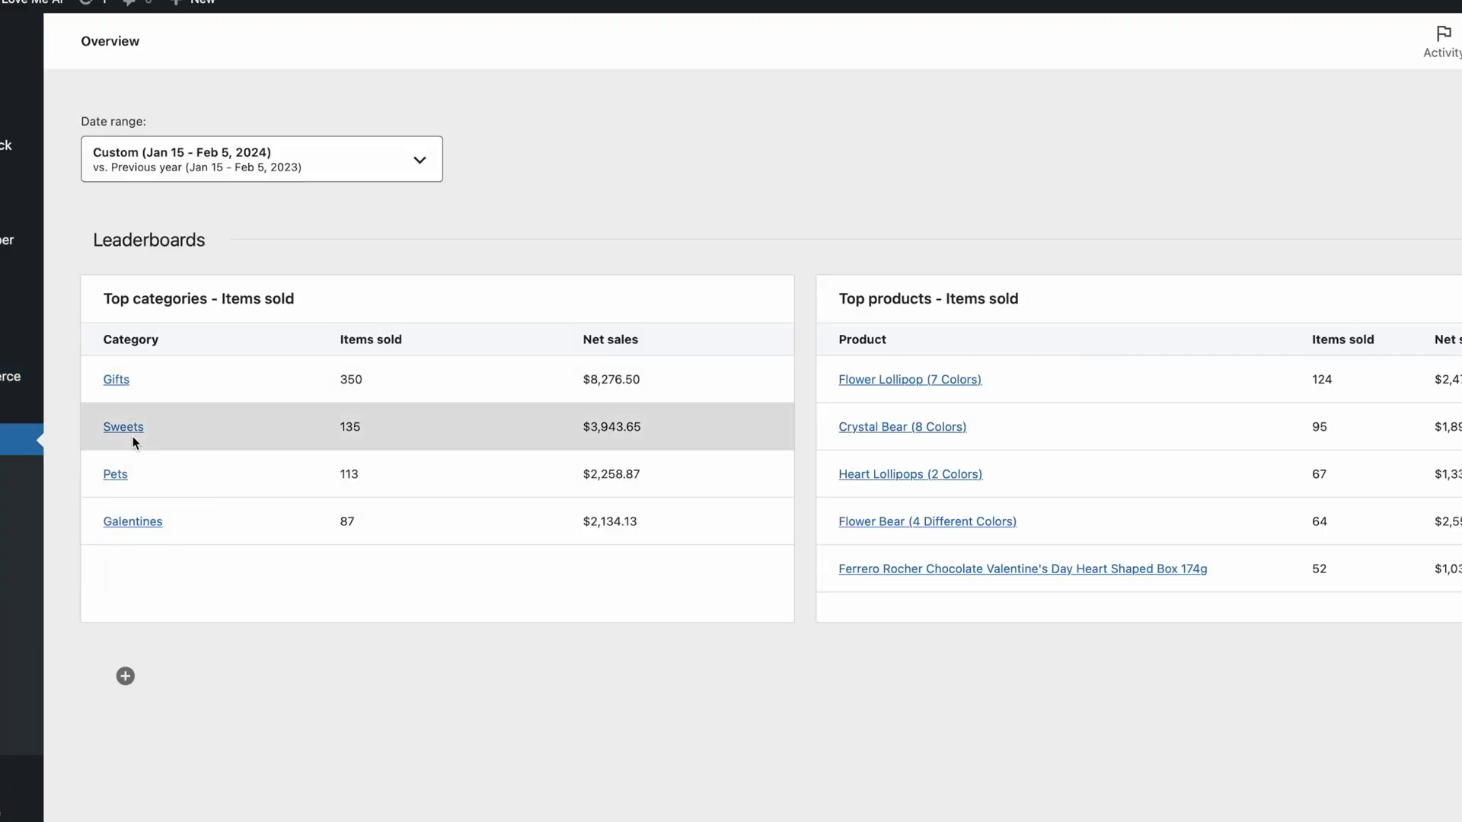
{"action": "left_click", "coordinate": [117, 379]}
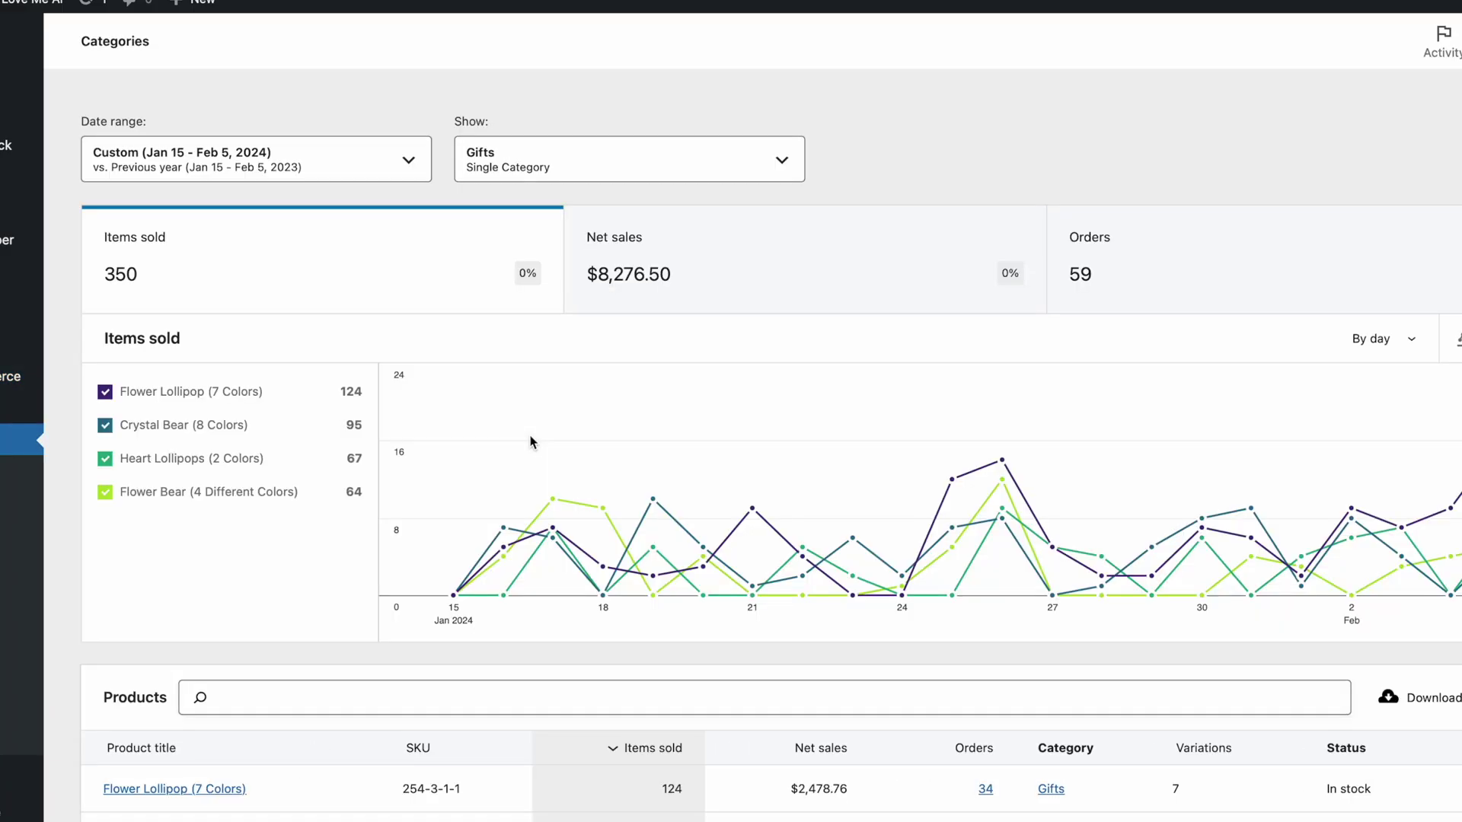
{"action": "scroll", "coordinate": [531, 440], "scroll_direction": "down", "scroll_amount": 2}
{"action": "scroll", "coordinate": [532, 440], "scroll_direction": "down", "scroll_amount": 2}
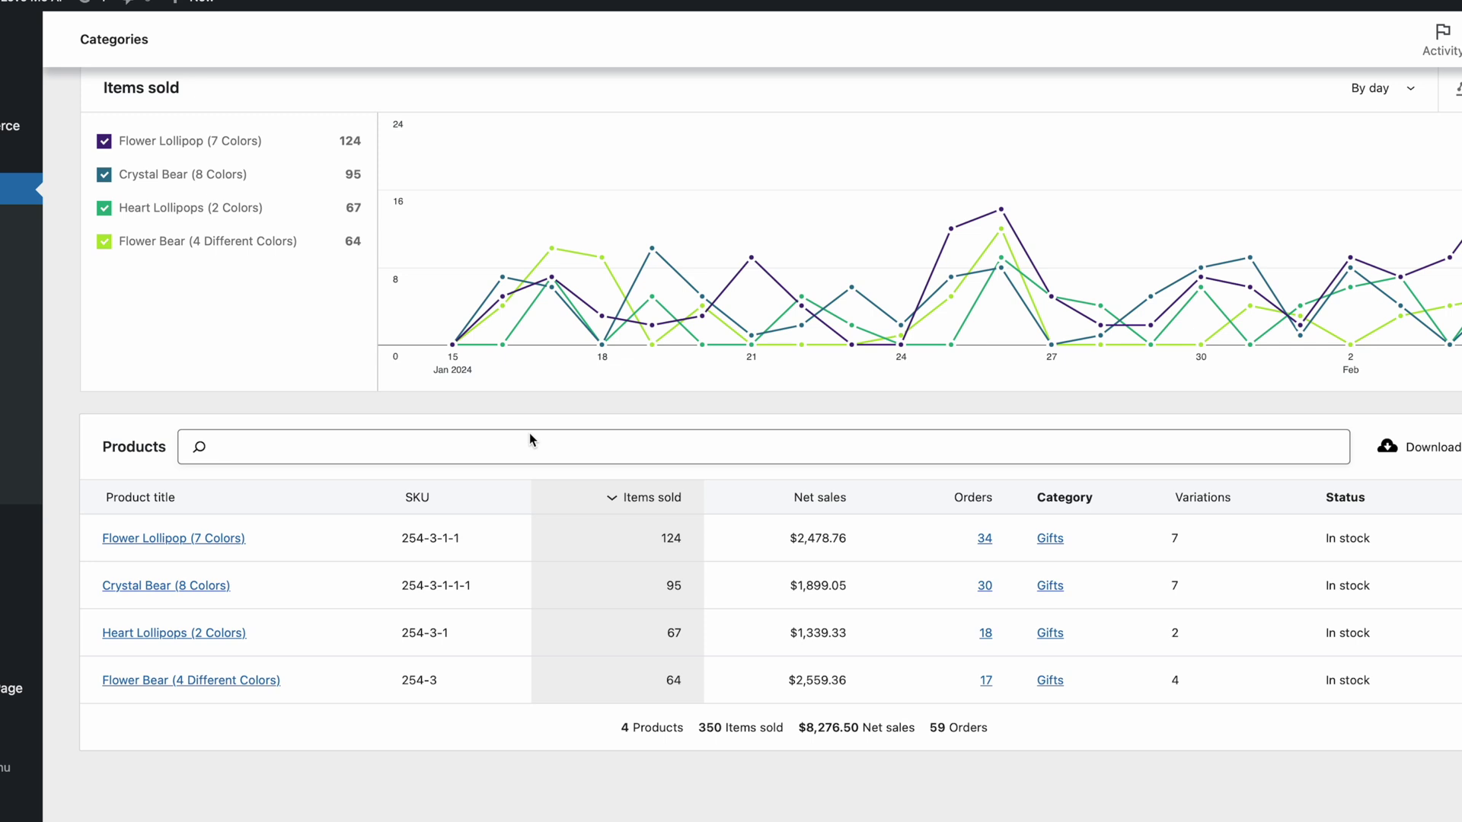
{"action": "scroll", "coordinate": [531, 439], "scroll_direction": "up", "scroll_amount": 5}
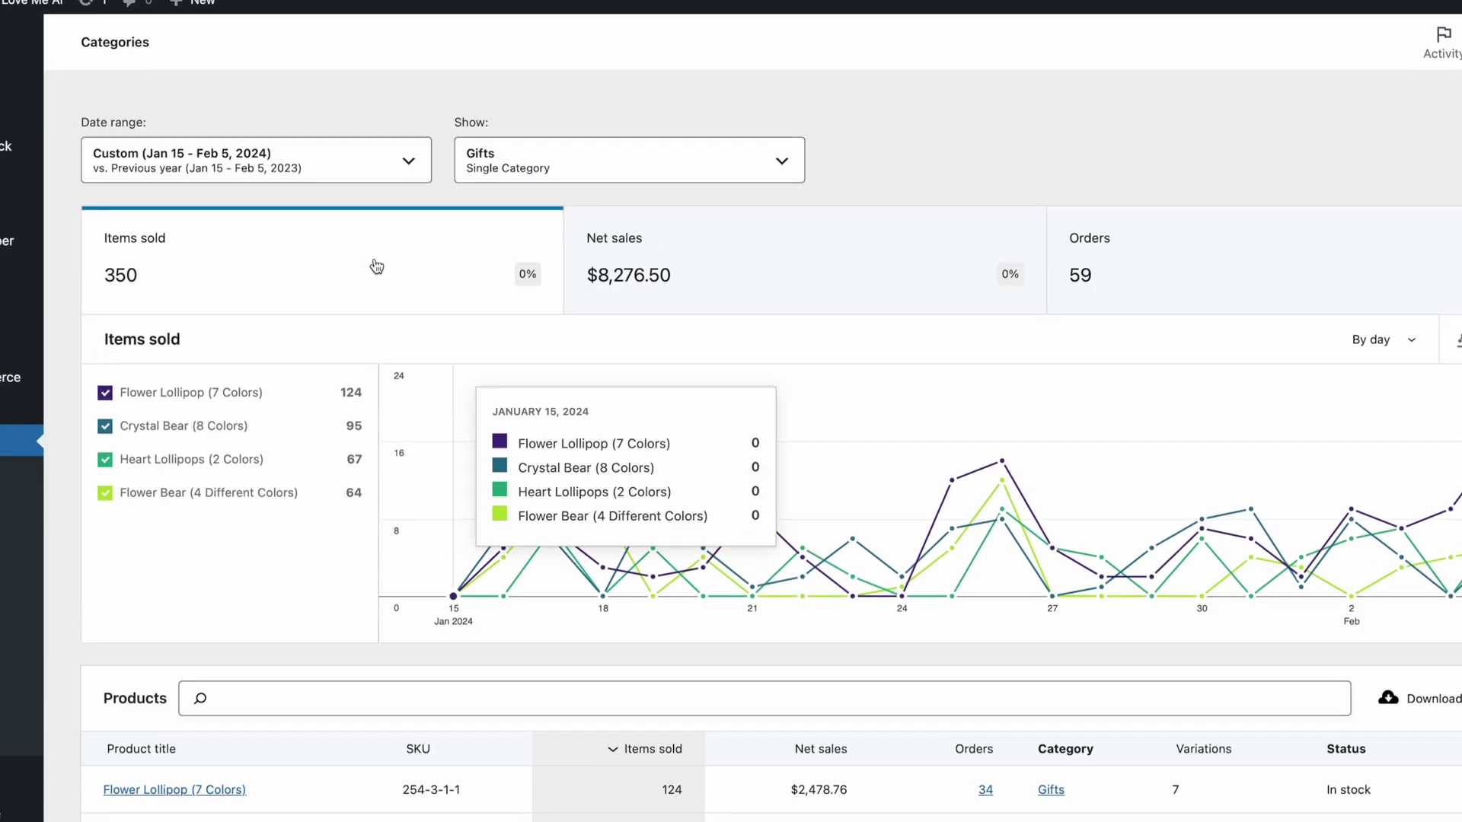
{"action": "key", "text": "alt+Left"}
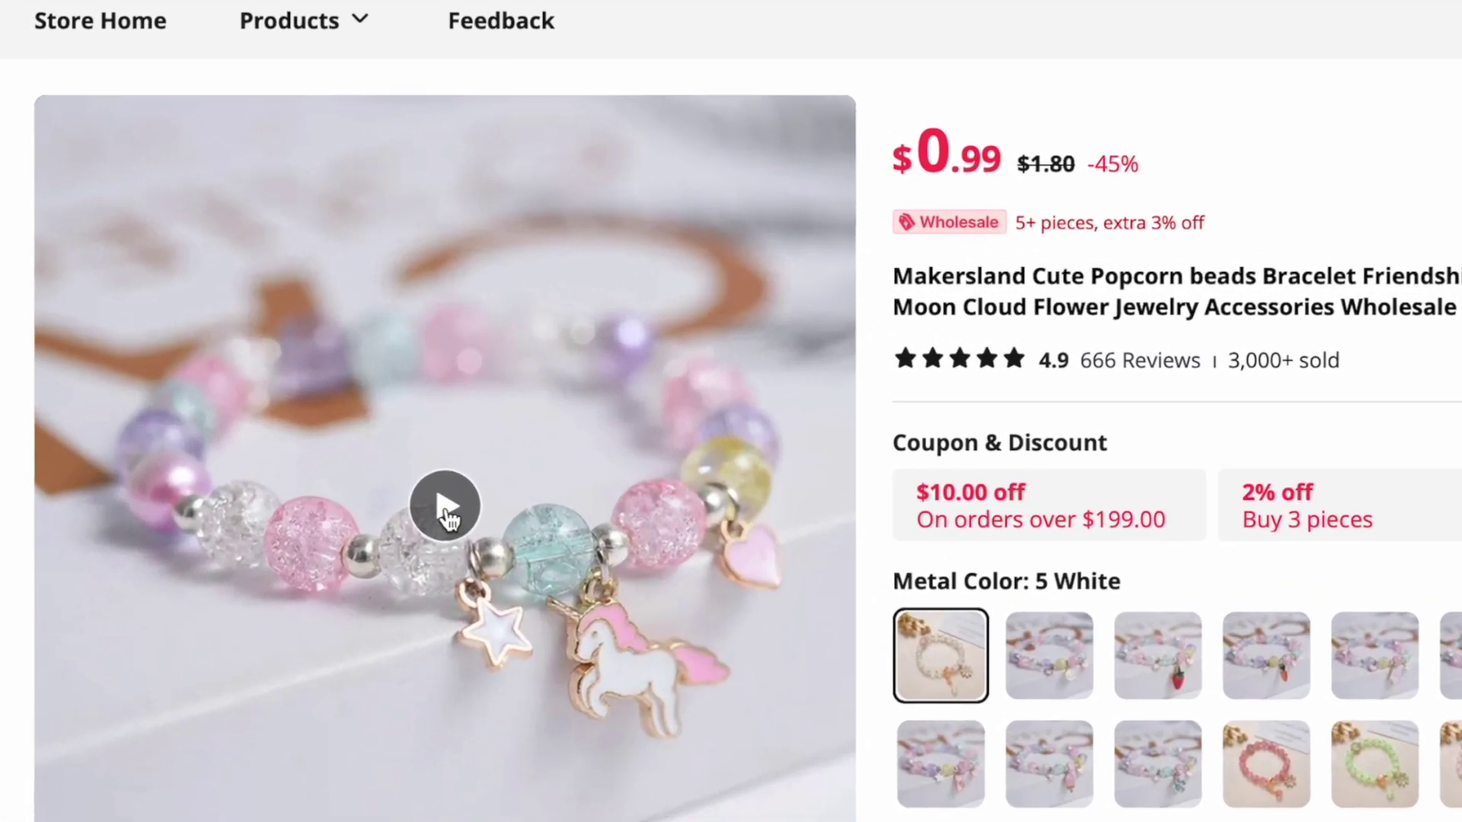
Start playback of the Makersland popcorn-bead friendship bracelet's main product video.
{"action": "left_click", "coordinate": [448, 518]}
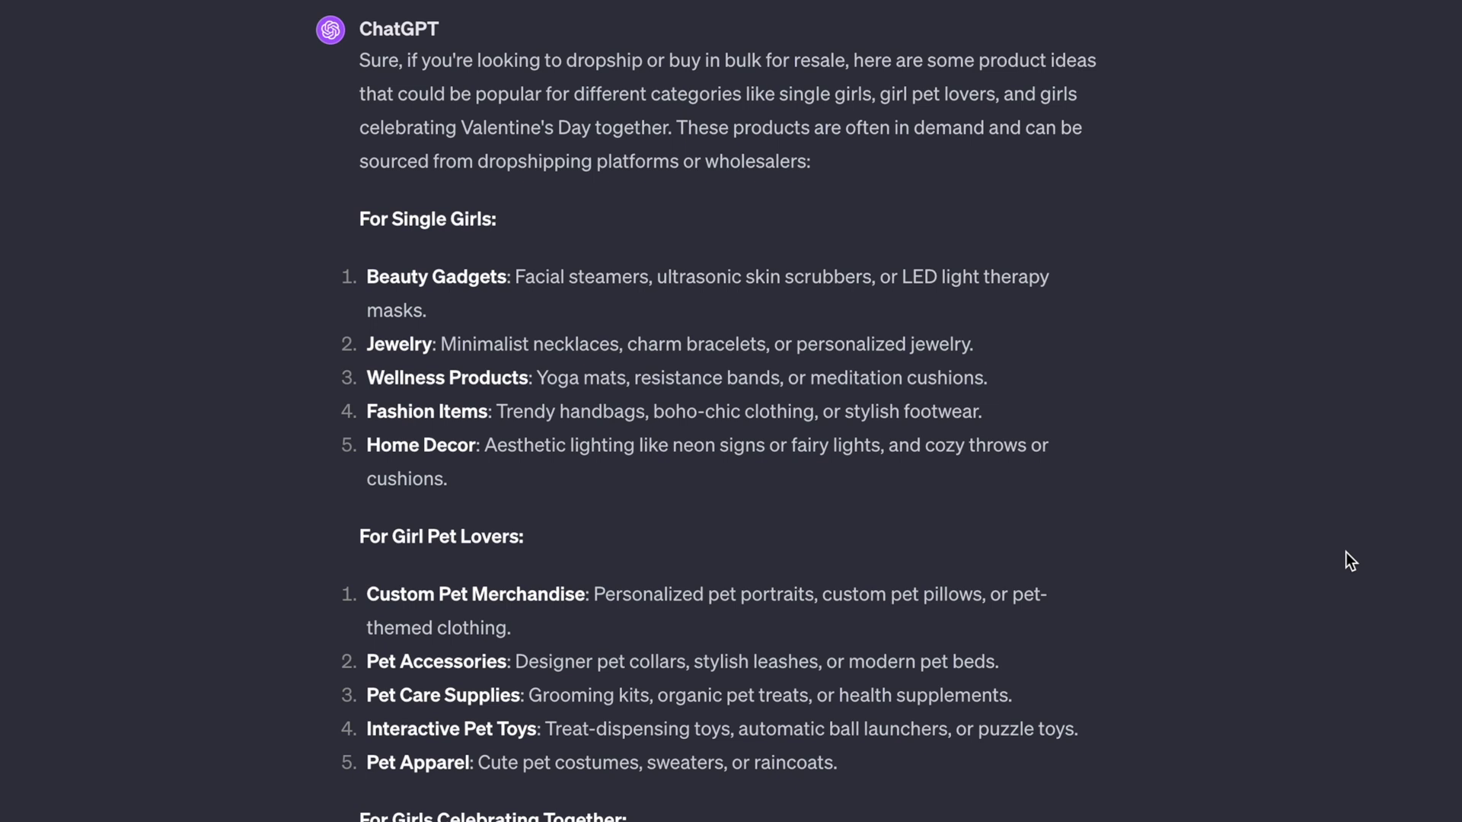
{"action": "scroll", "coordinate": [1346, 552], "scroll_direction": "down", "scroll_amount": 2}
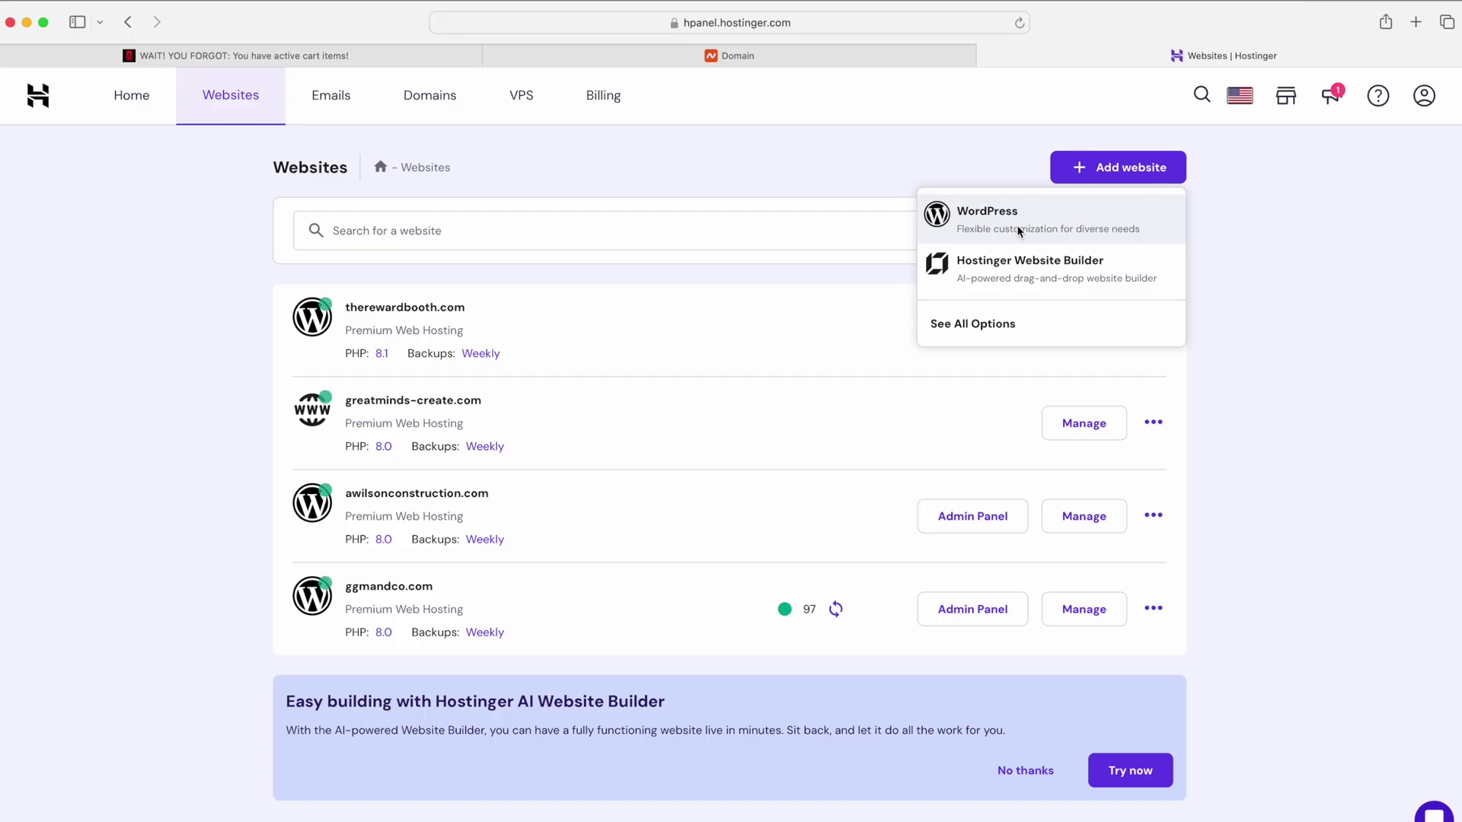
Add an empty WordPress website, skipping personalization and login setup, using an existing domain.
{"action": "left_click", "coordinate": [1070, 222]}
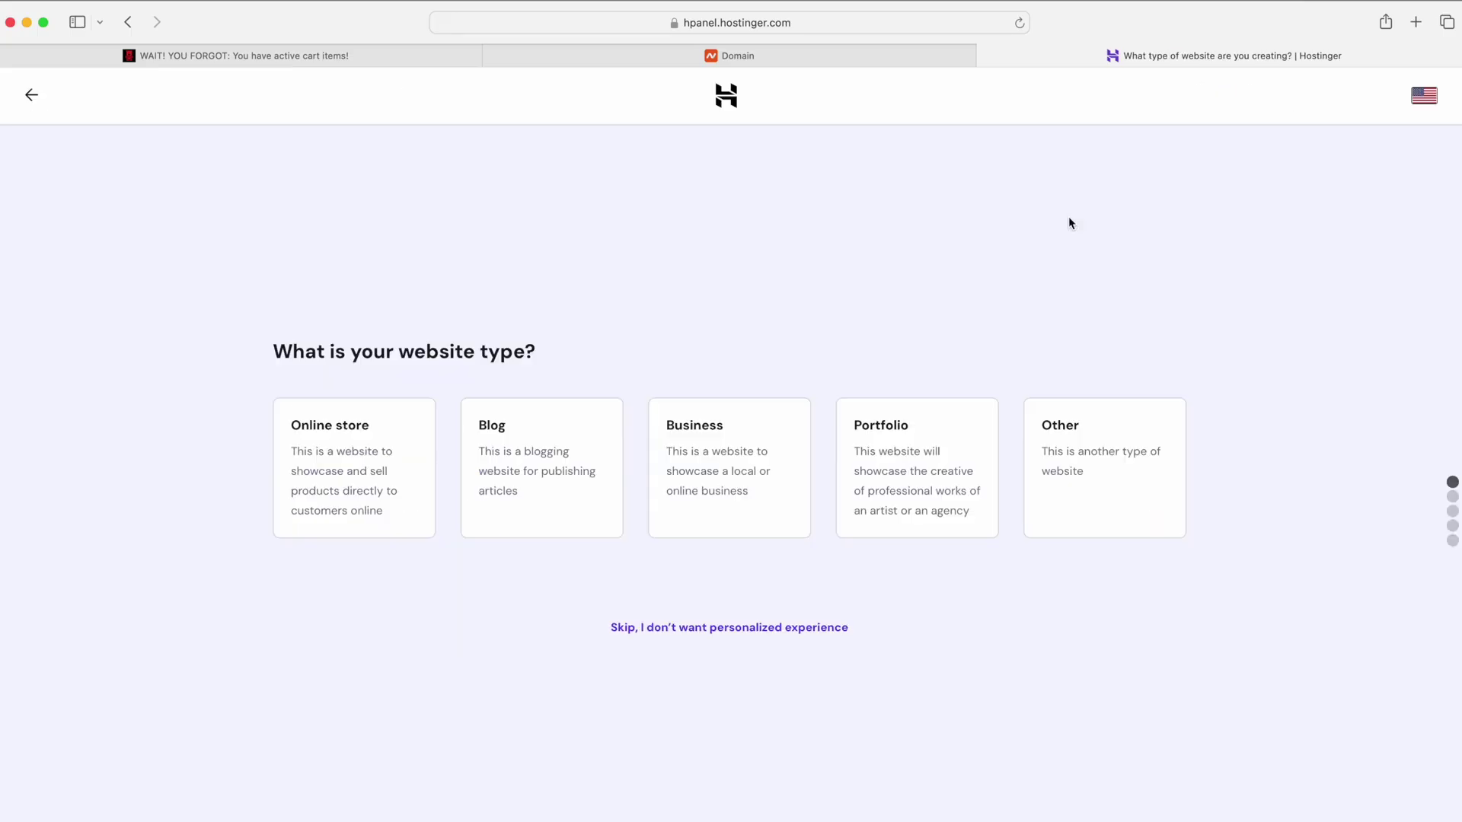
{"action": "left_click", "coordinate": [766, 628]}
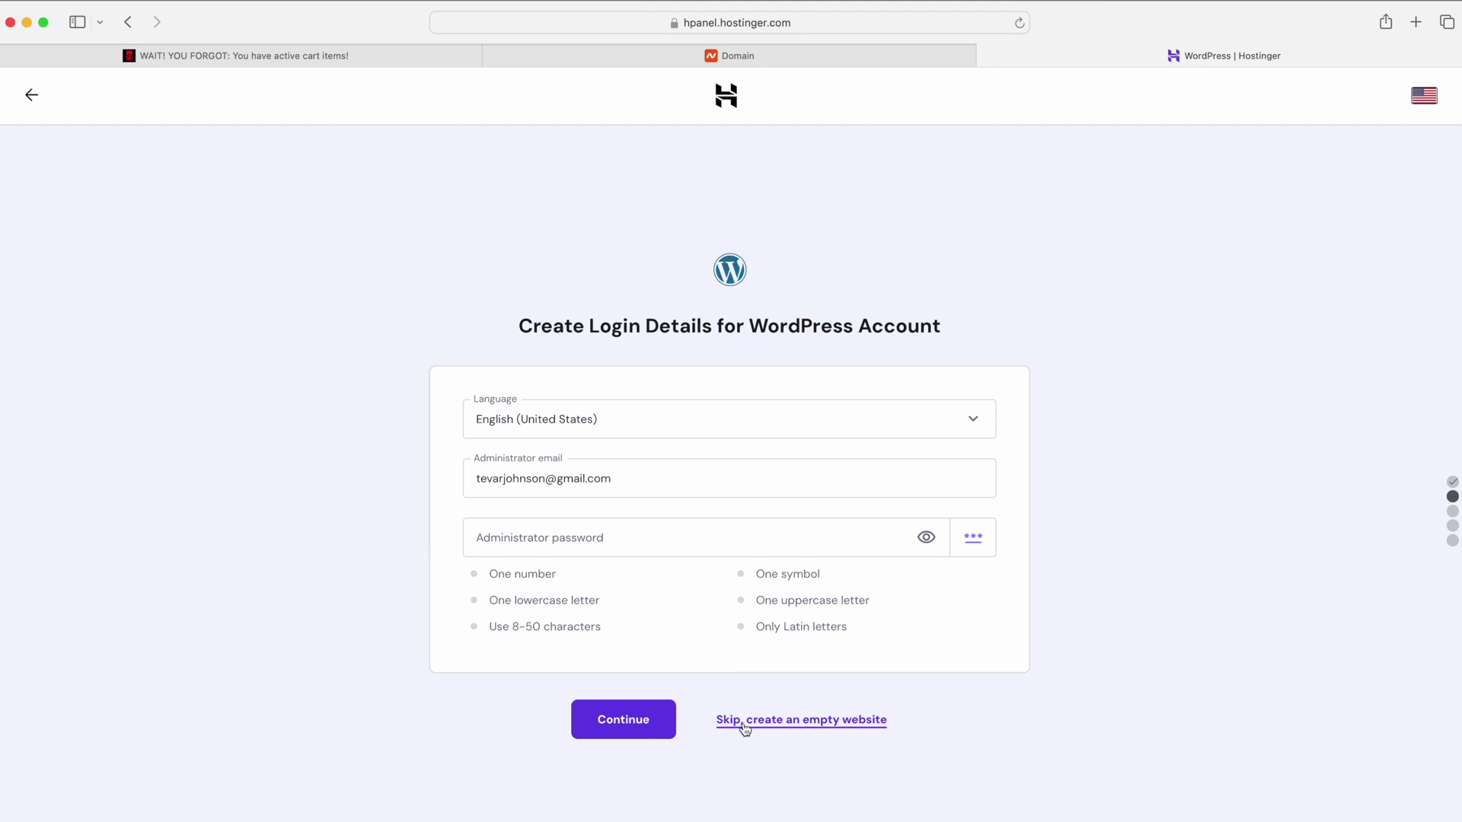
{"action": "left_click", "coordinate": [753, 723]}
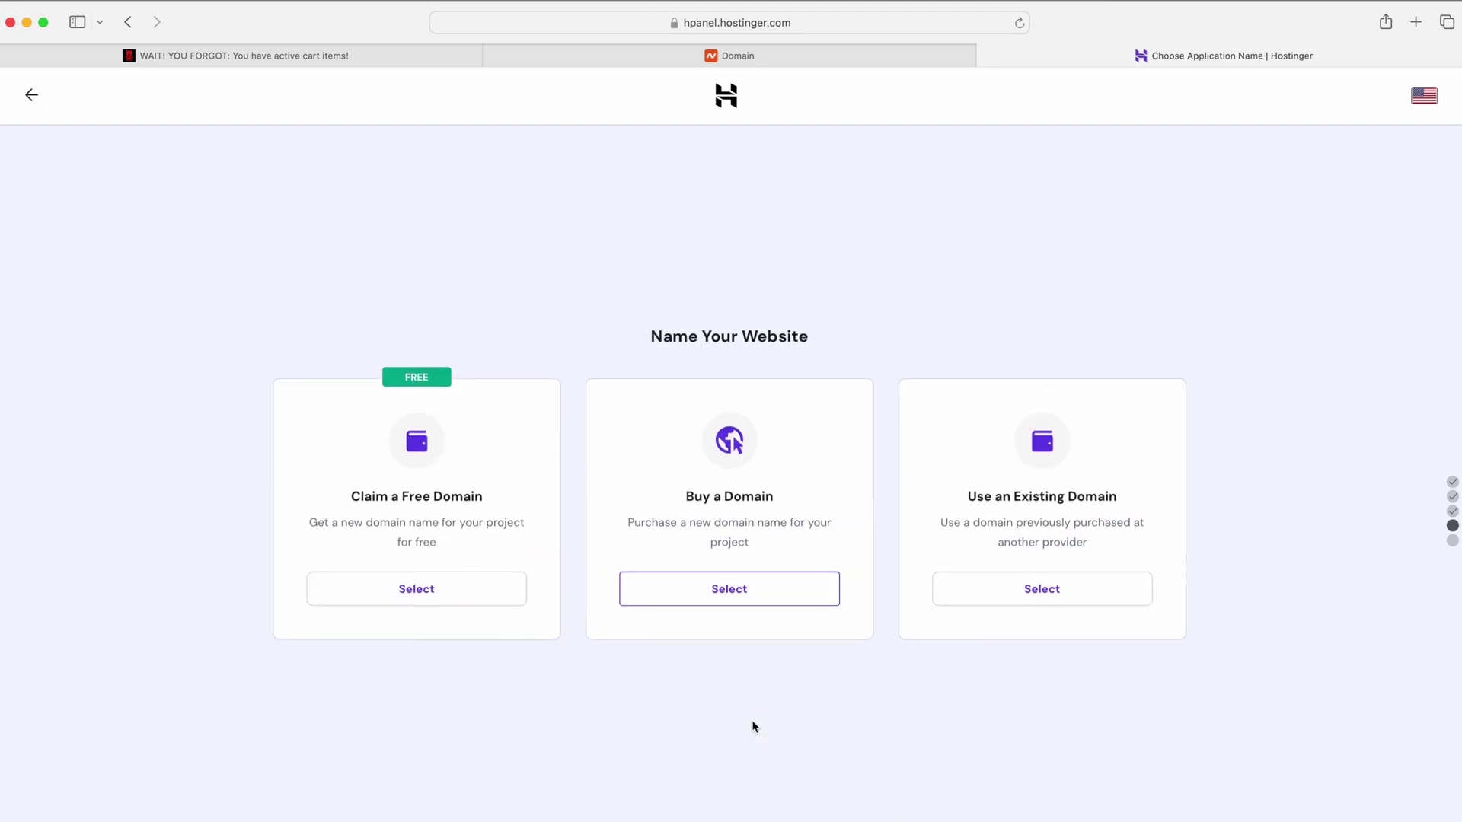
{"action": "left_click", "coordinate": [1028, 586]}
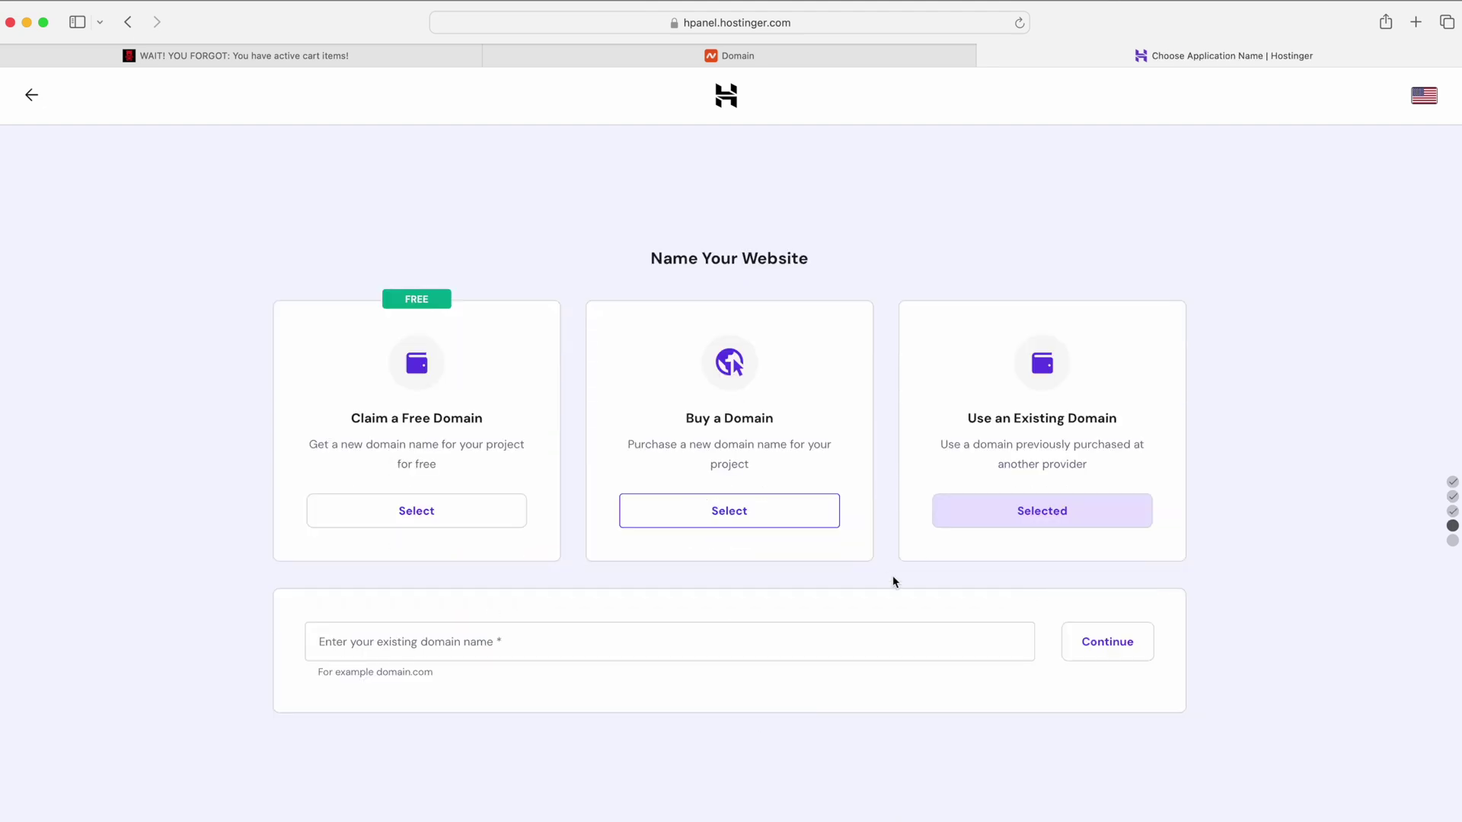
Enter doyoulovemeai.com, copied from the registrar, as the existing domain and continue.
{"action": "left_click", "coordinate": [589, 639]}
{"action": "type", "text": "ns1.dns-parking.com"}
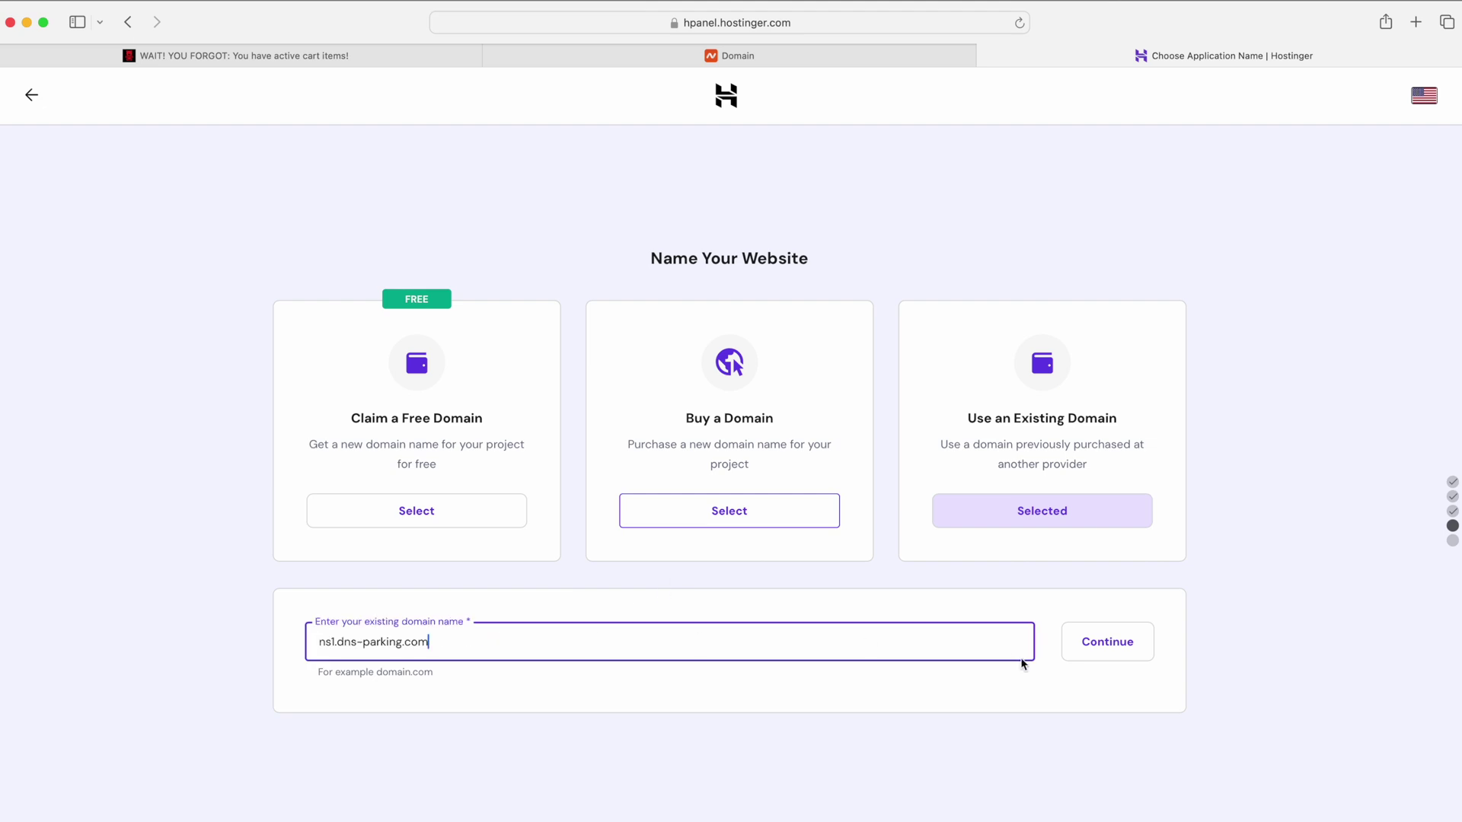
{"action": "left_click", "coordinate": [765, 61]}
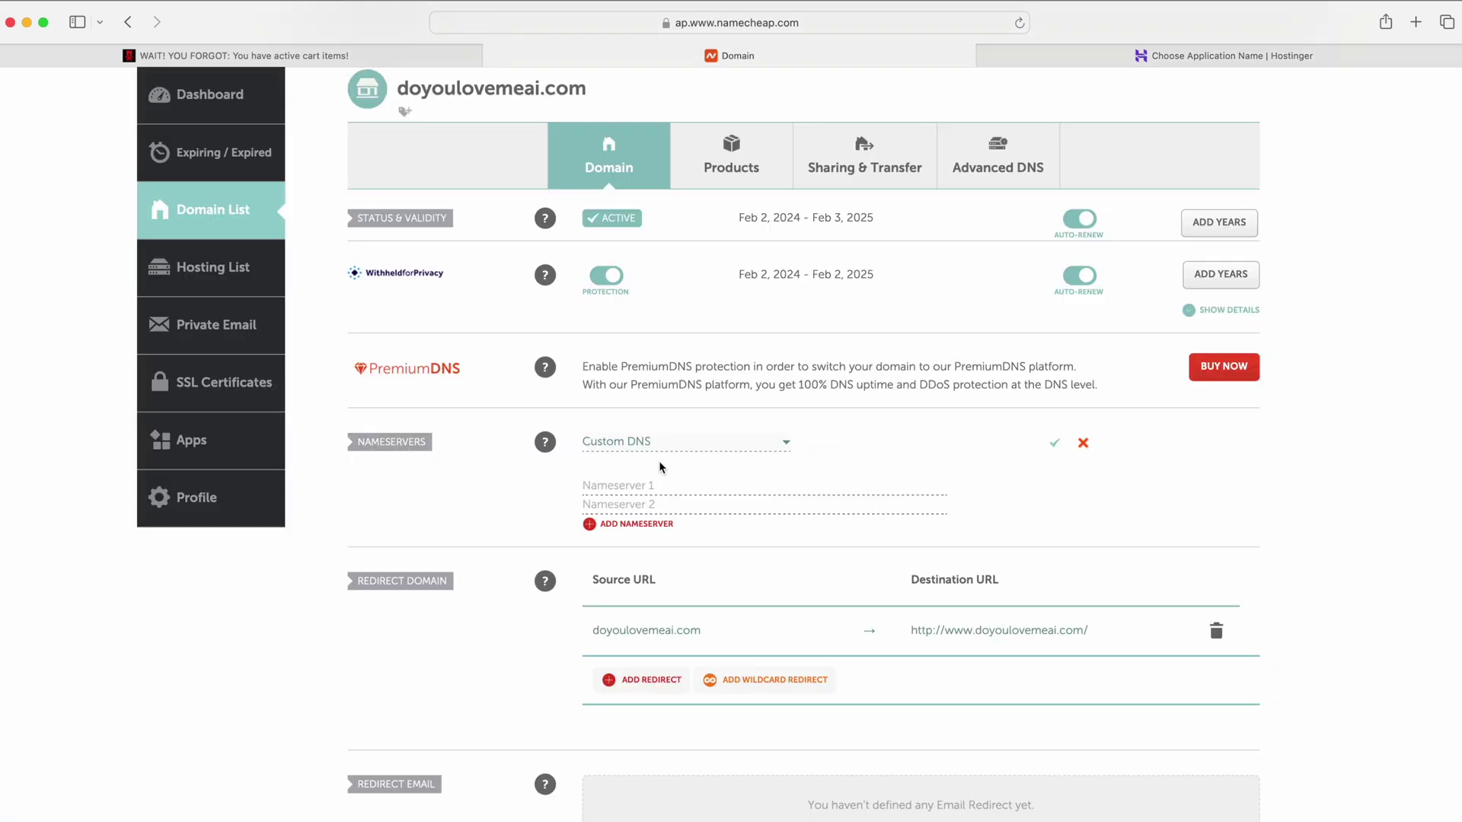
{"action": "scroll", "coordinate": [663, 412], "scroll_direction": "up", "scroll_amount": 3}
{"action": "left_click_drag", "start_coordinate": [592, 183], "coordinate": [404, 180]}
{"action": "key", "text": "super+c"}
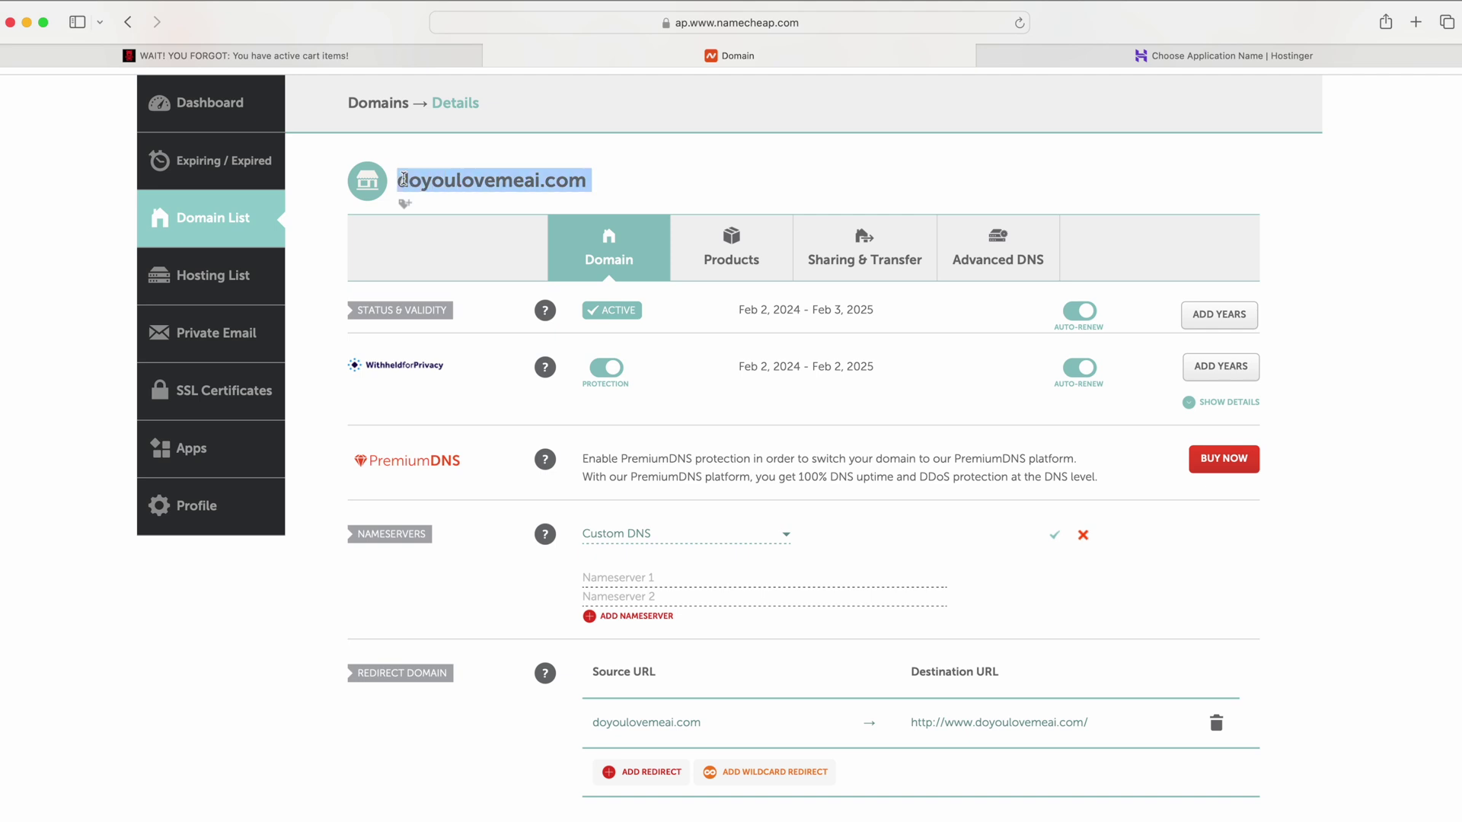
{"action": "left_click", "coordinate": [1224, 55]}
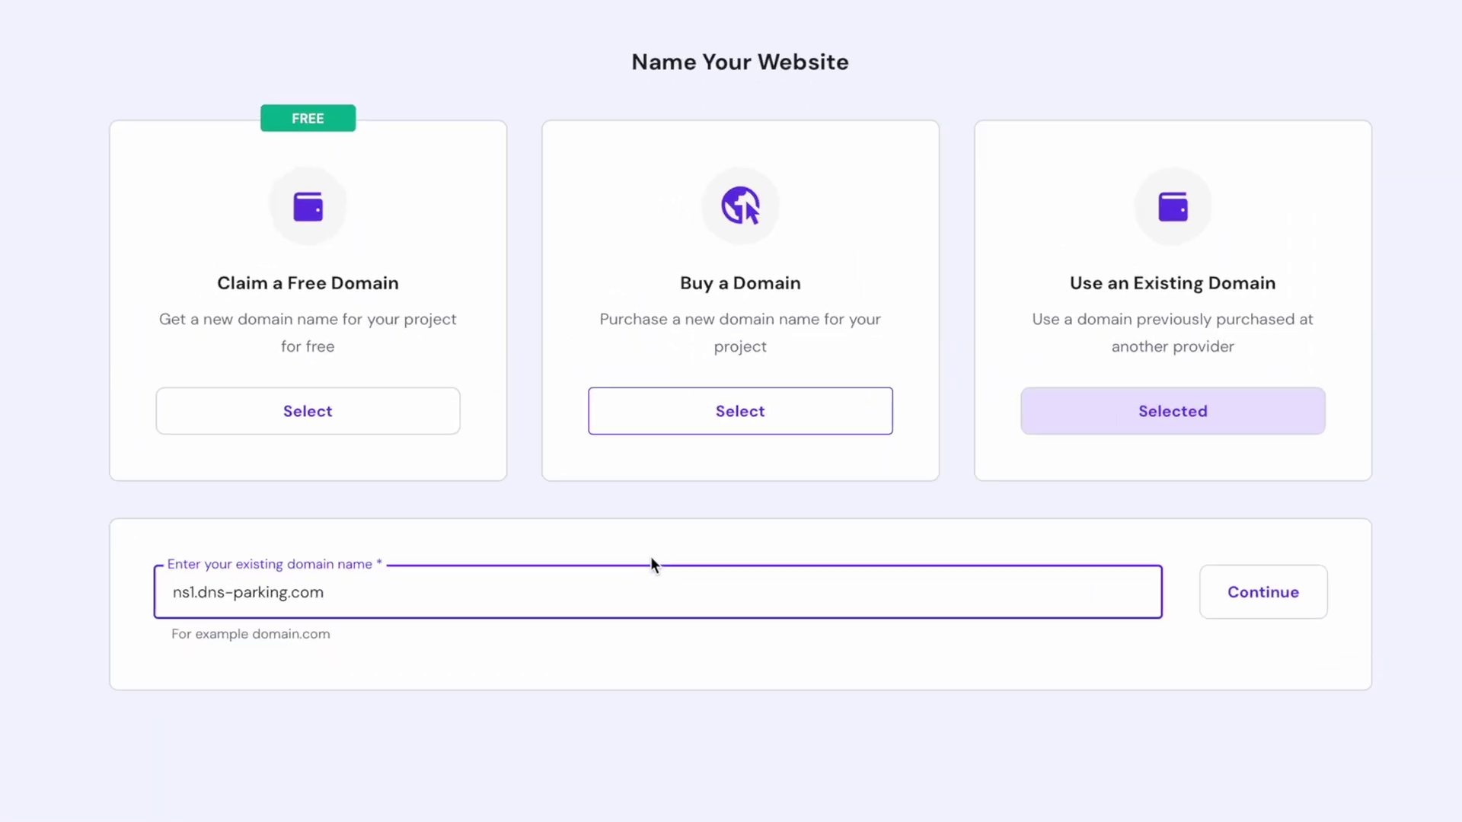
{"action": "key", "text": "super+a"}
{"action": "key", "text": "super+v"}
{"action": "left_click", "coordinate": [1396, 569]}
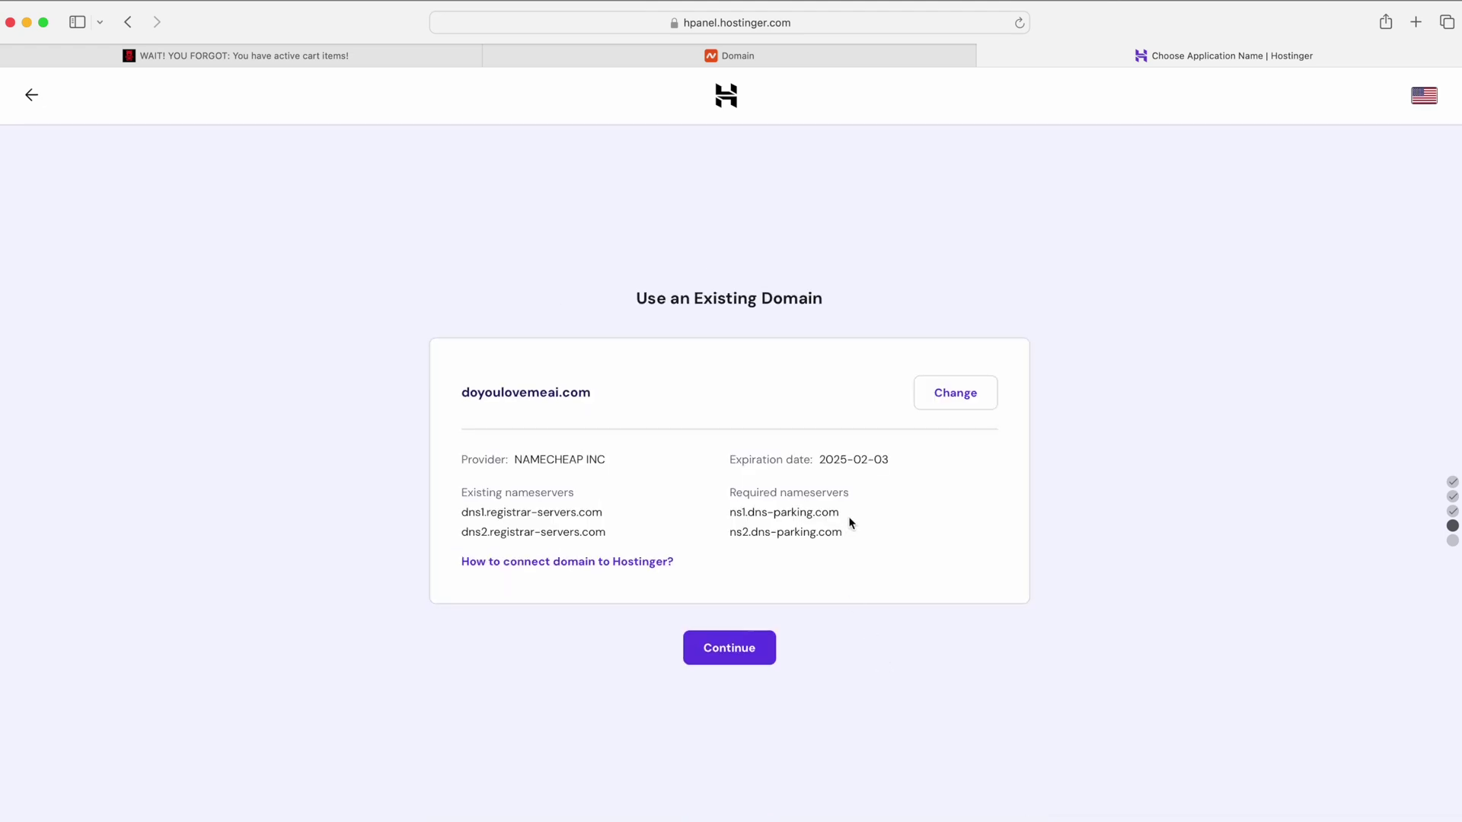
Copy ns1.dns-parking.com from Hostinger into Namecheap's Custom DNS Nameserver 1.
{"action": "left_click_drag", "start_coordinate": [849, 518], "coordinate": [711, 498]}
{"action": "key", "text": "super+c"}
{"action": "left_click", "coordinate": [774, 55]}
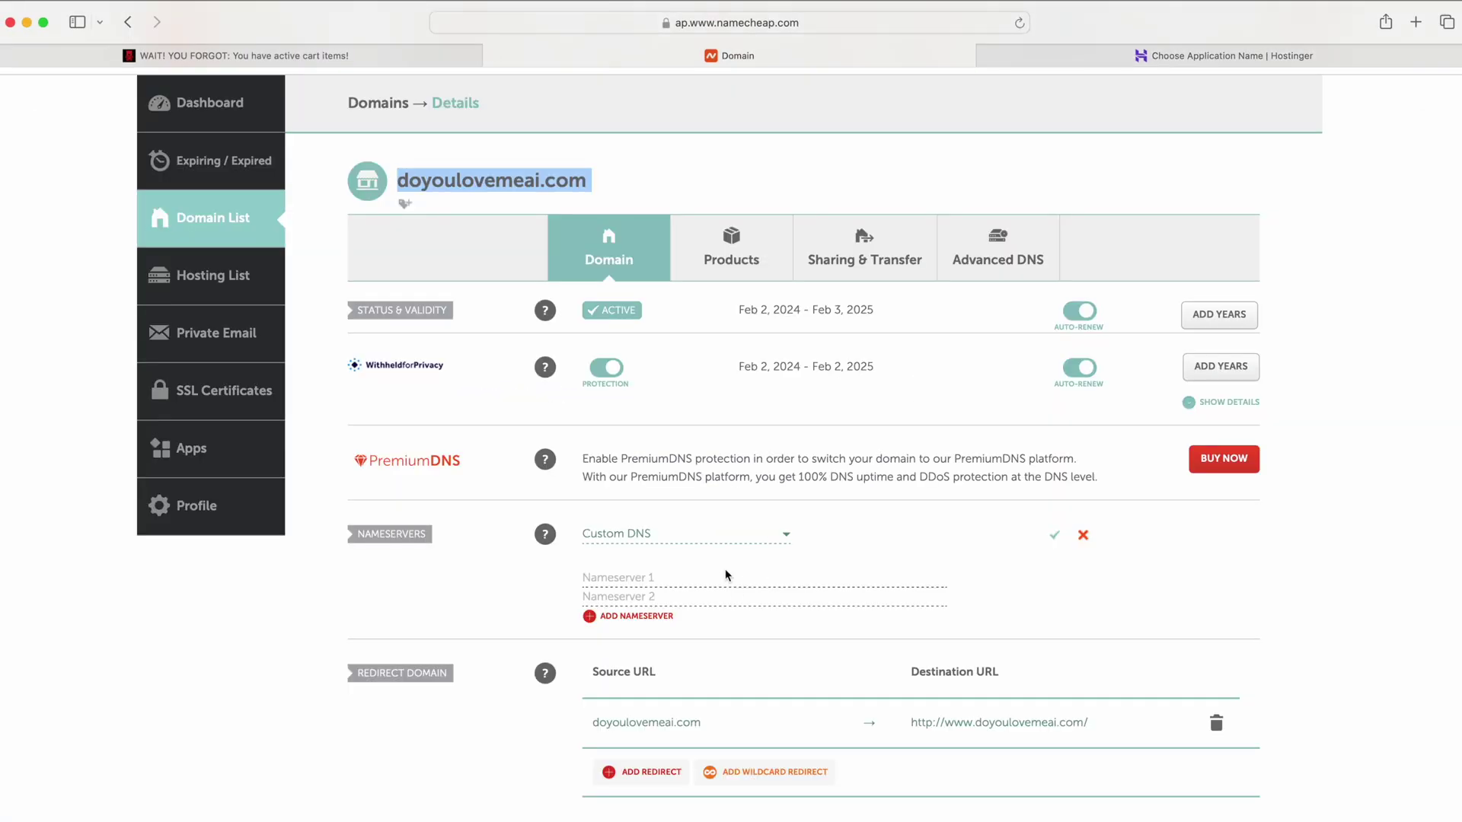
{"action": "left_click", "coordinate": [689, 578]}
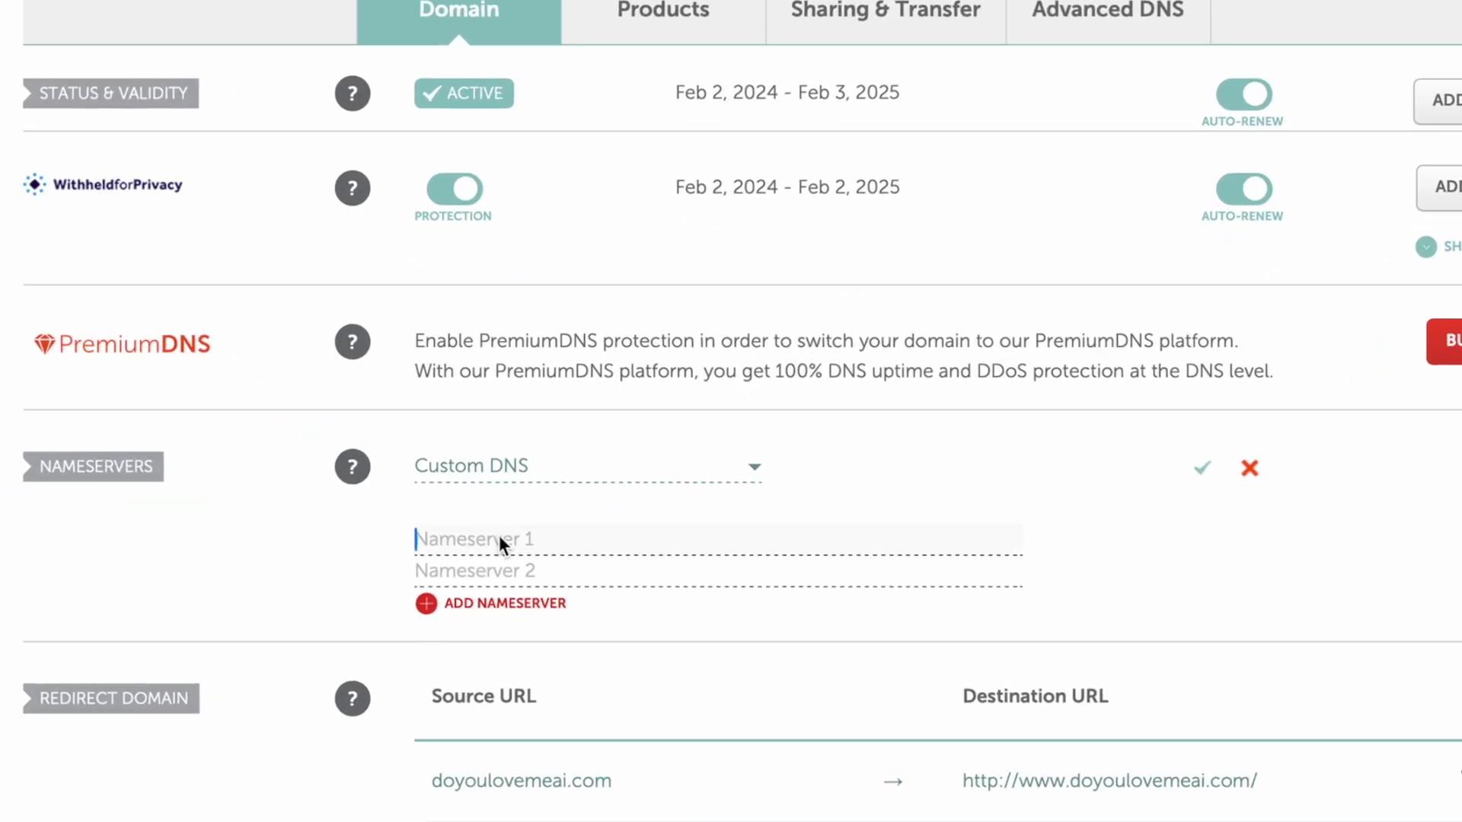
{"action": "key", "text": "super+v"}
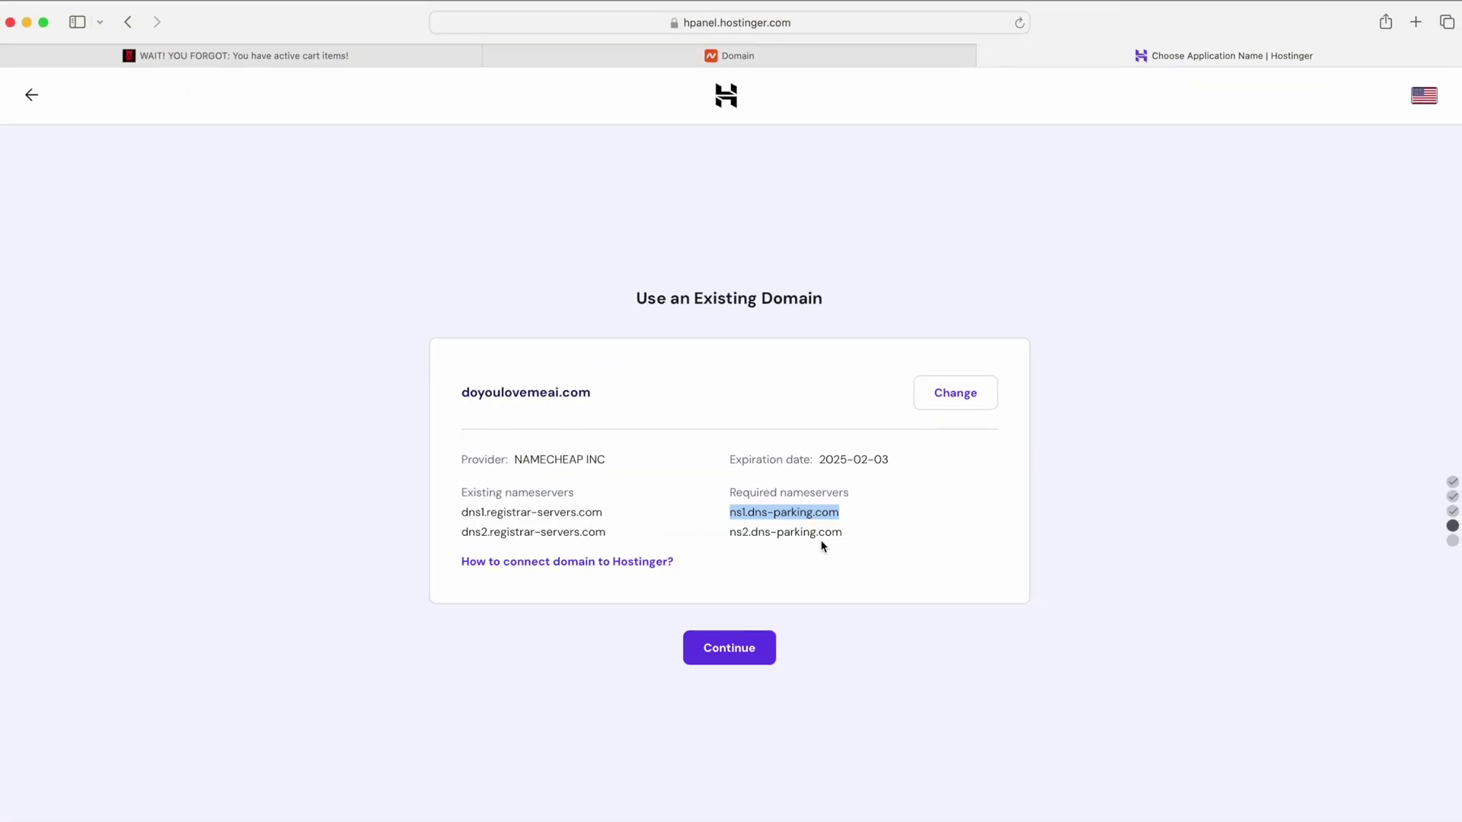
Add ns2.dns-parking.com as Nameserver 2, save, and continue Hostinger's existing-domain setup.
{"action": "left_click", "coordinate": [844, 539]}
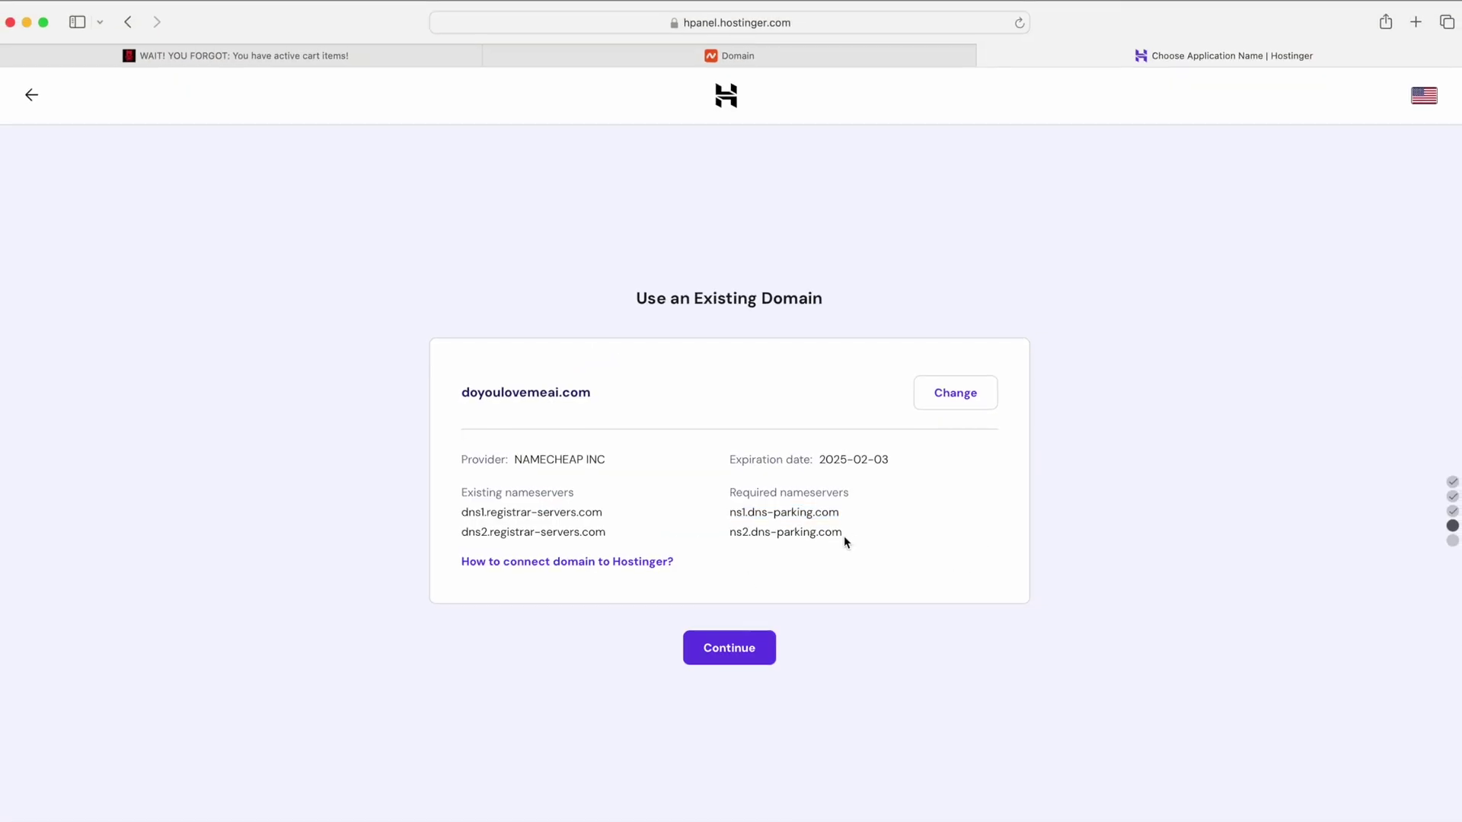
{"action": "left_click_drag", "start_coordinate": [842, 533], "coordinate": [738, 533]}
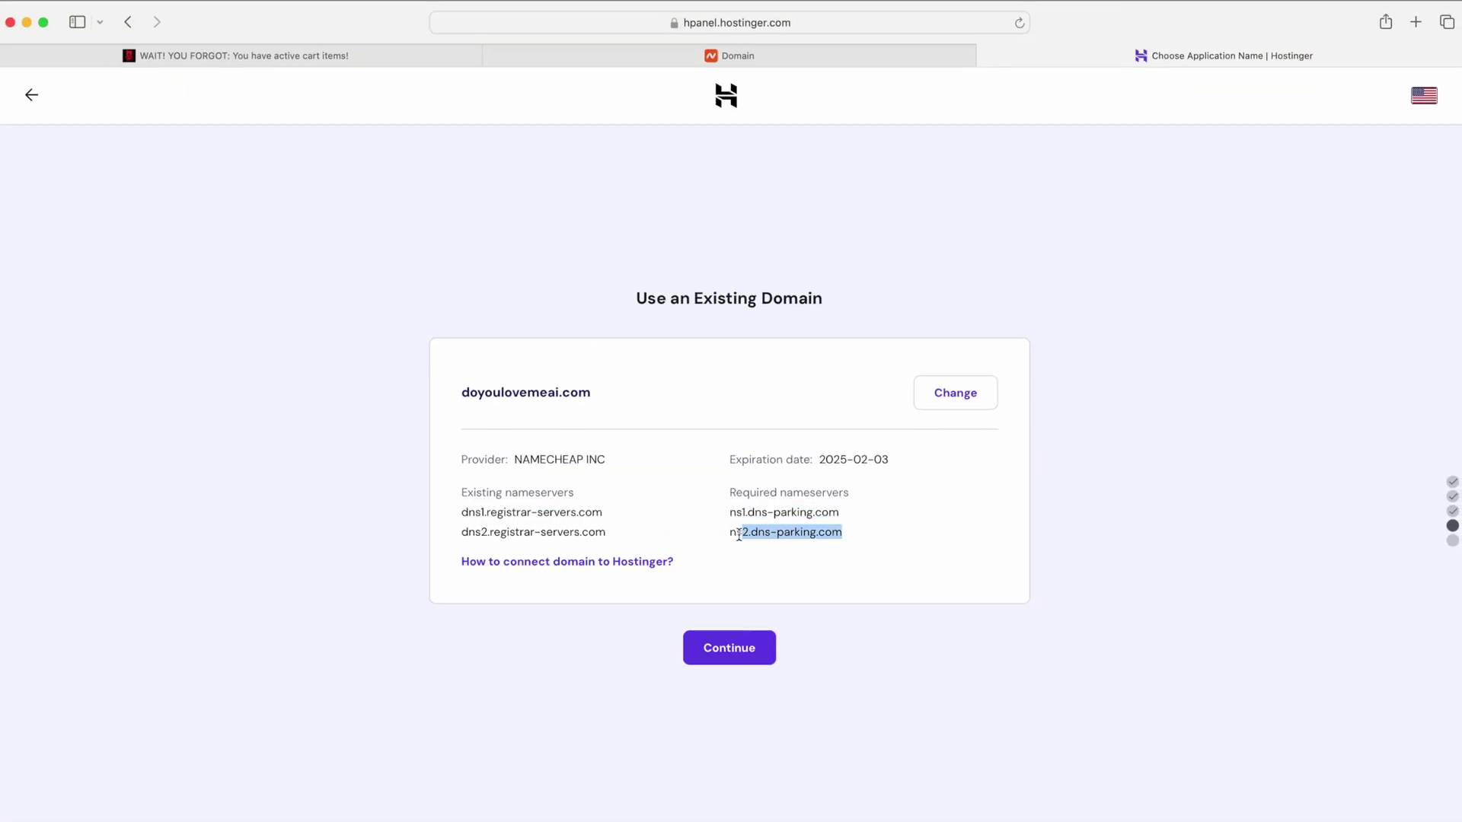
{"action": "left_click", "coordinate": [857, 57]}
{"action": "type", "text": "ns2.dns-parking.com"}
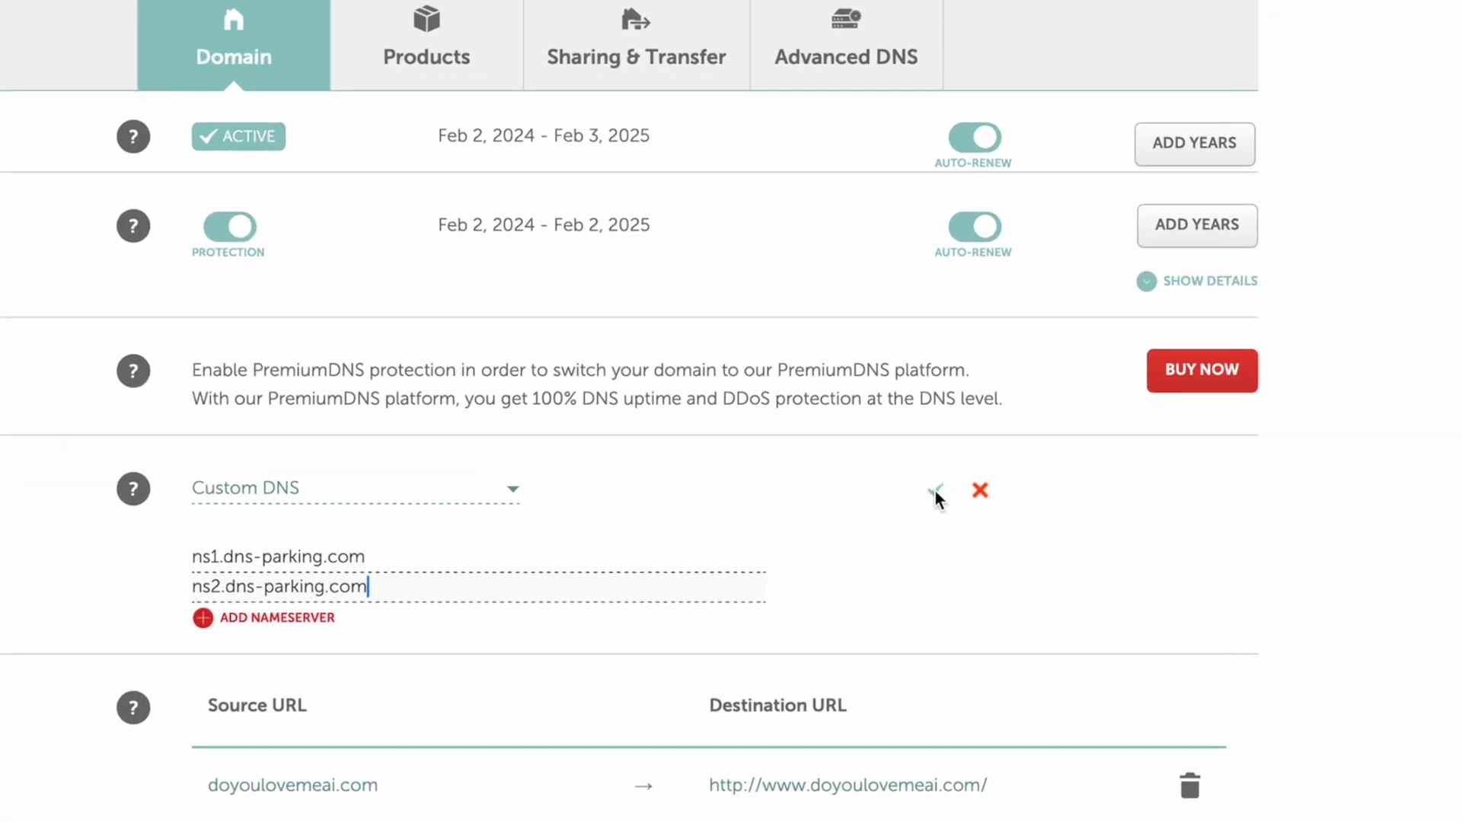
{"action": "left_click", "coordinate": [1054, 535]}
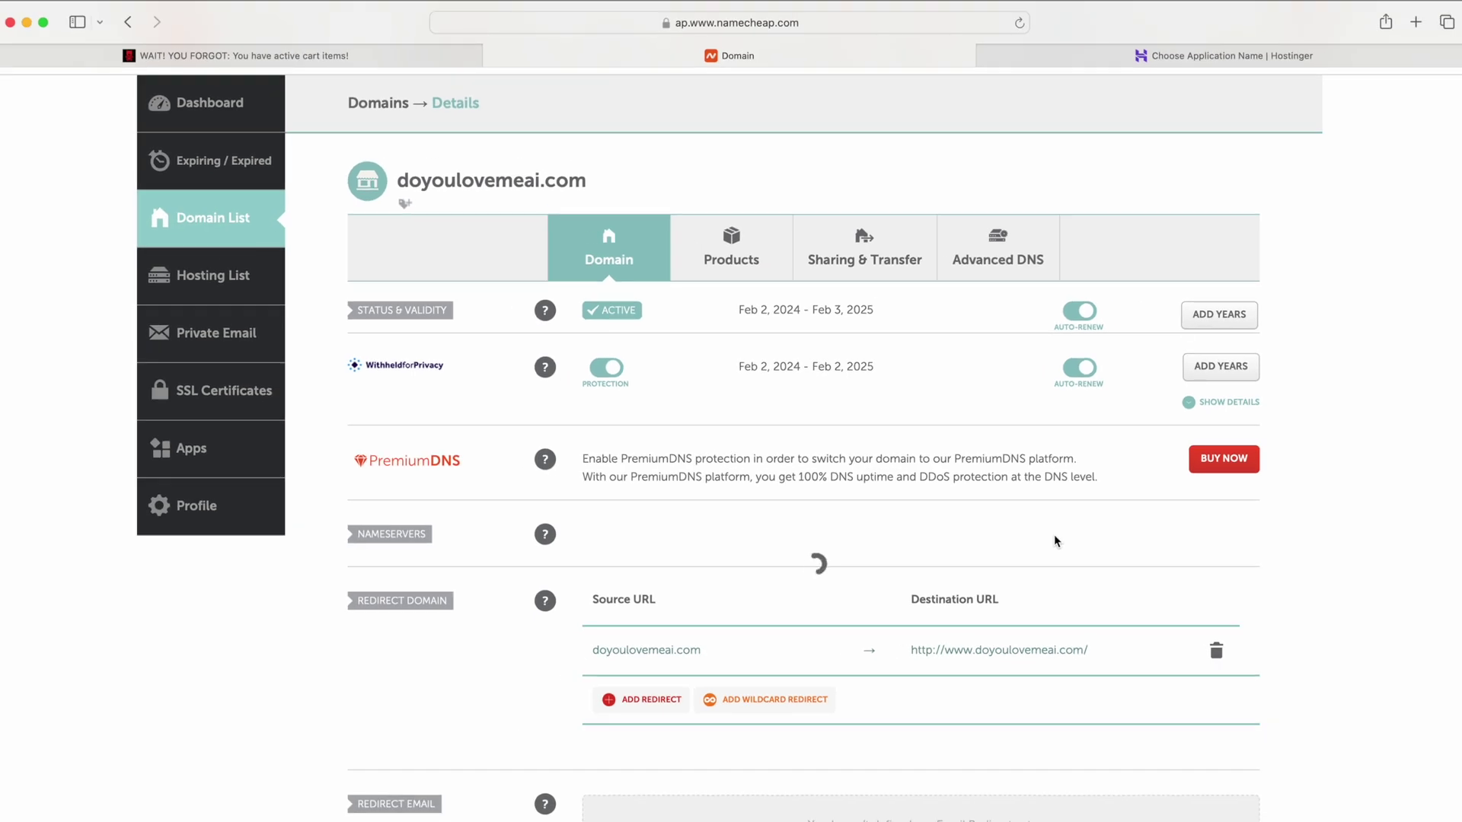
{"action": "left_click", "coordinate": [1217, 54]}
{"action": "left_click", "coordinate": [725, 656]}
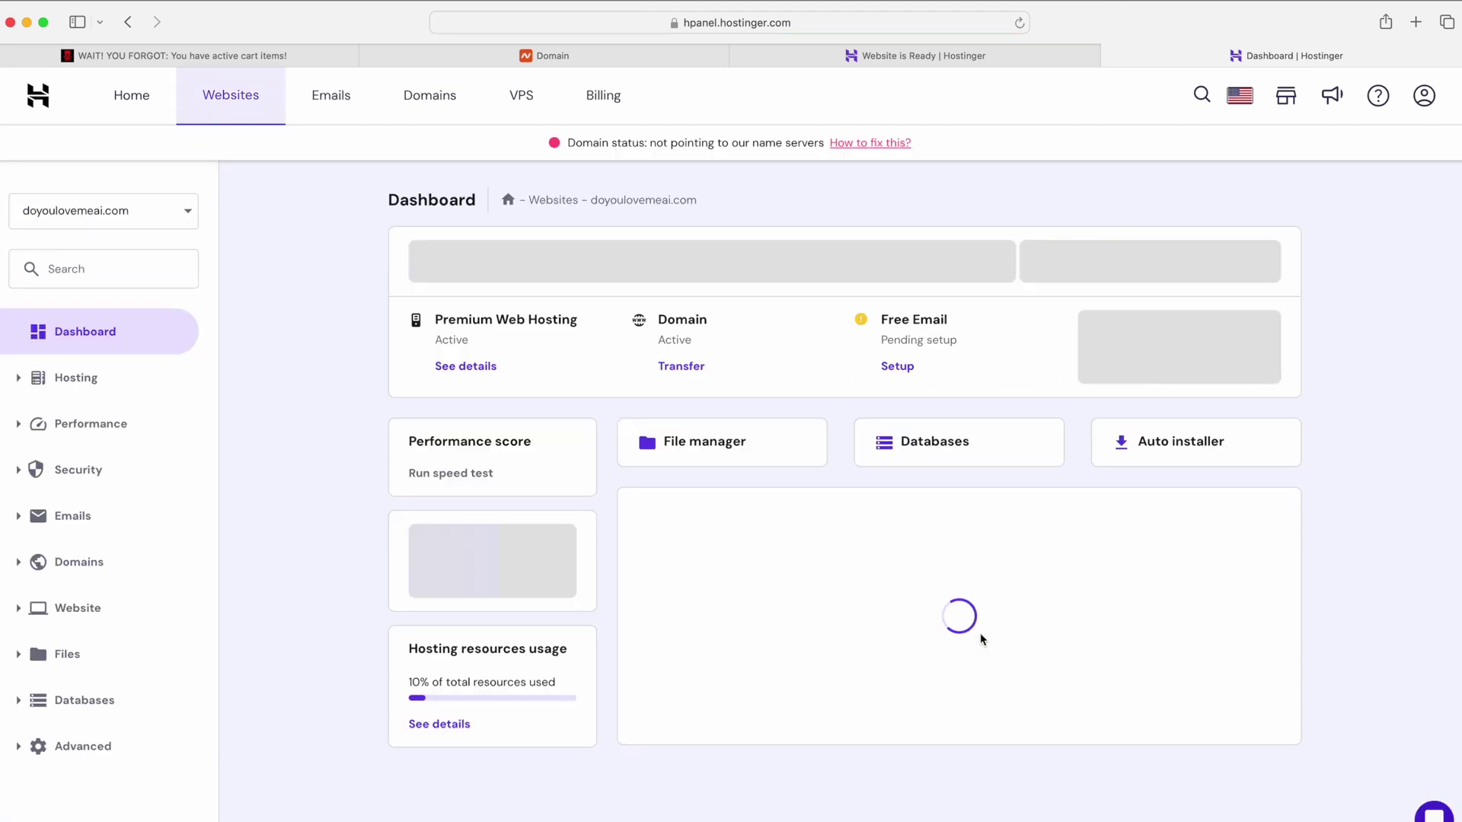
Open the WordPress installer in the Auto Installer for doyoulovemeai.com.
{"action": "scroll", "coordinate": [636, 623], "scroll_direction": "down", "scroll_amount": 2}
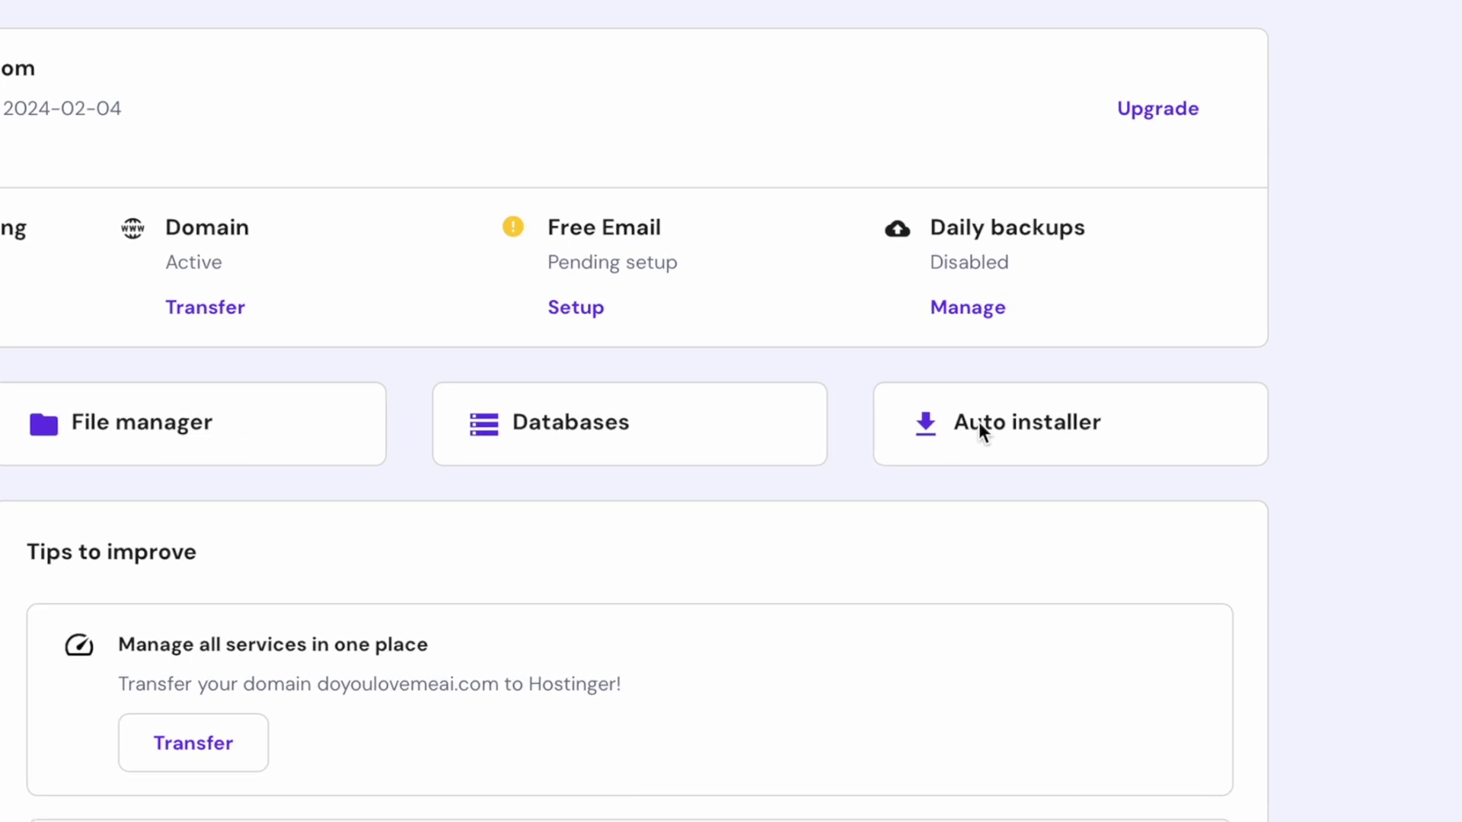
{"action": "left_click", "coordinate": [982, 423]}
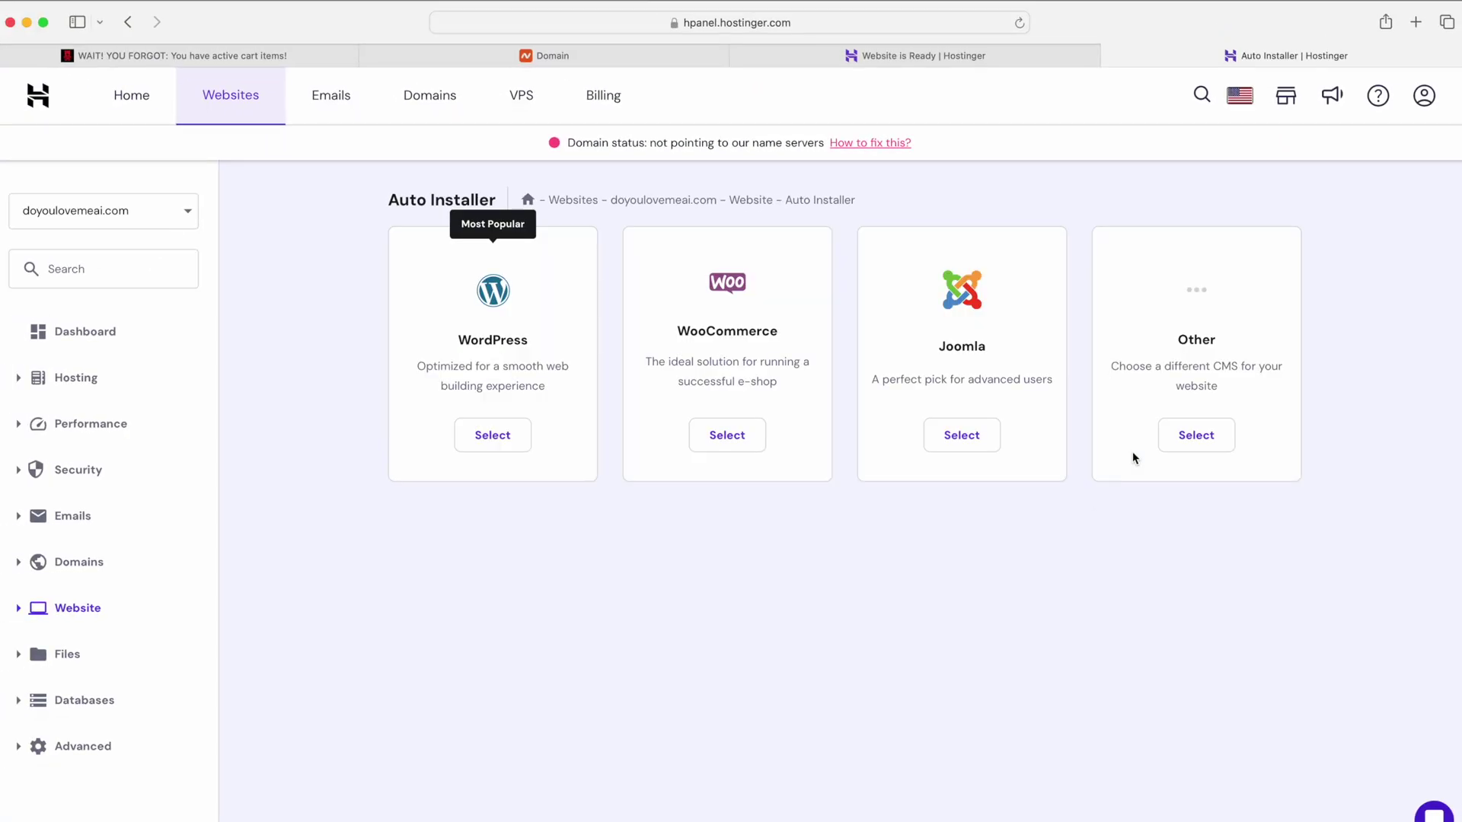
{"action": "left_click", "coordinate": [488, 434]}
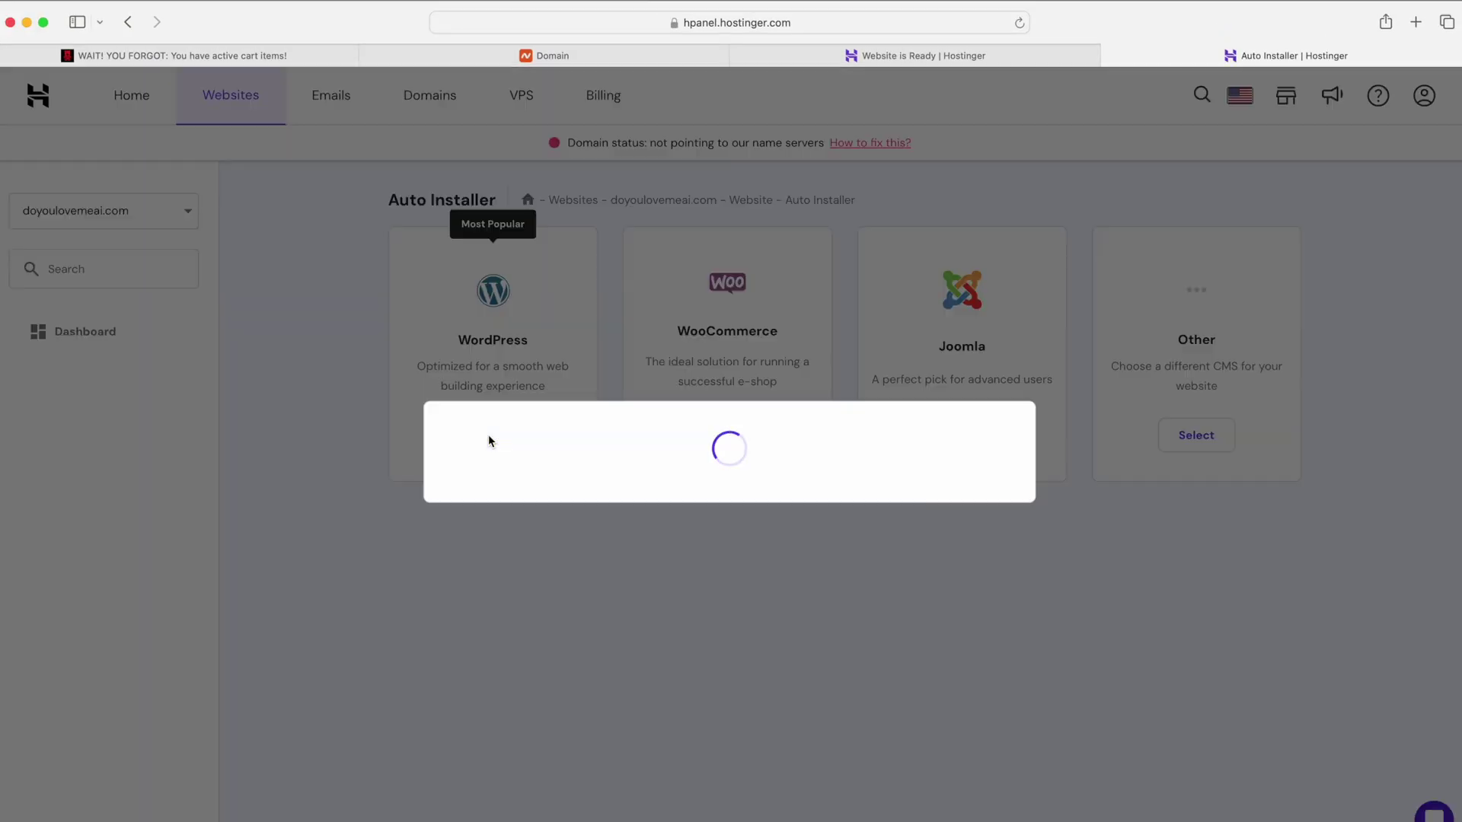
Title the site 'Do You Love Me? AI', set admin credentials, and install WordPress 6.4.3.
{"action": "left_click", "coordinate": [504, 415]}
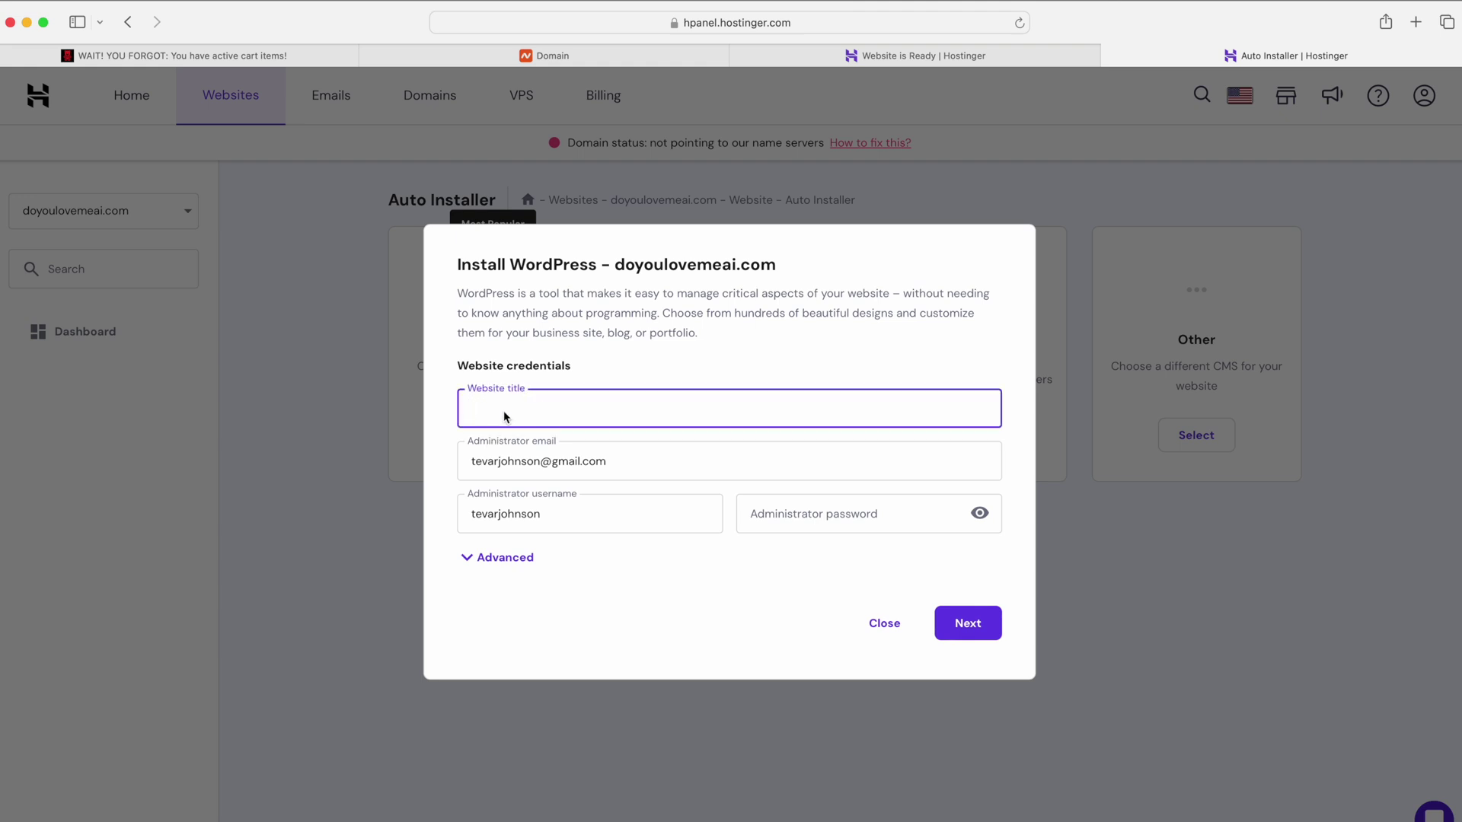
{"action": "type", "text": "Do You Love Me? Al"}
{"action": "left_click_drag", "start_coordinate": [497, 516], "coordinate": [546, 523]}
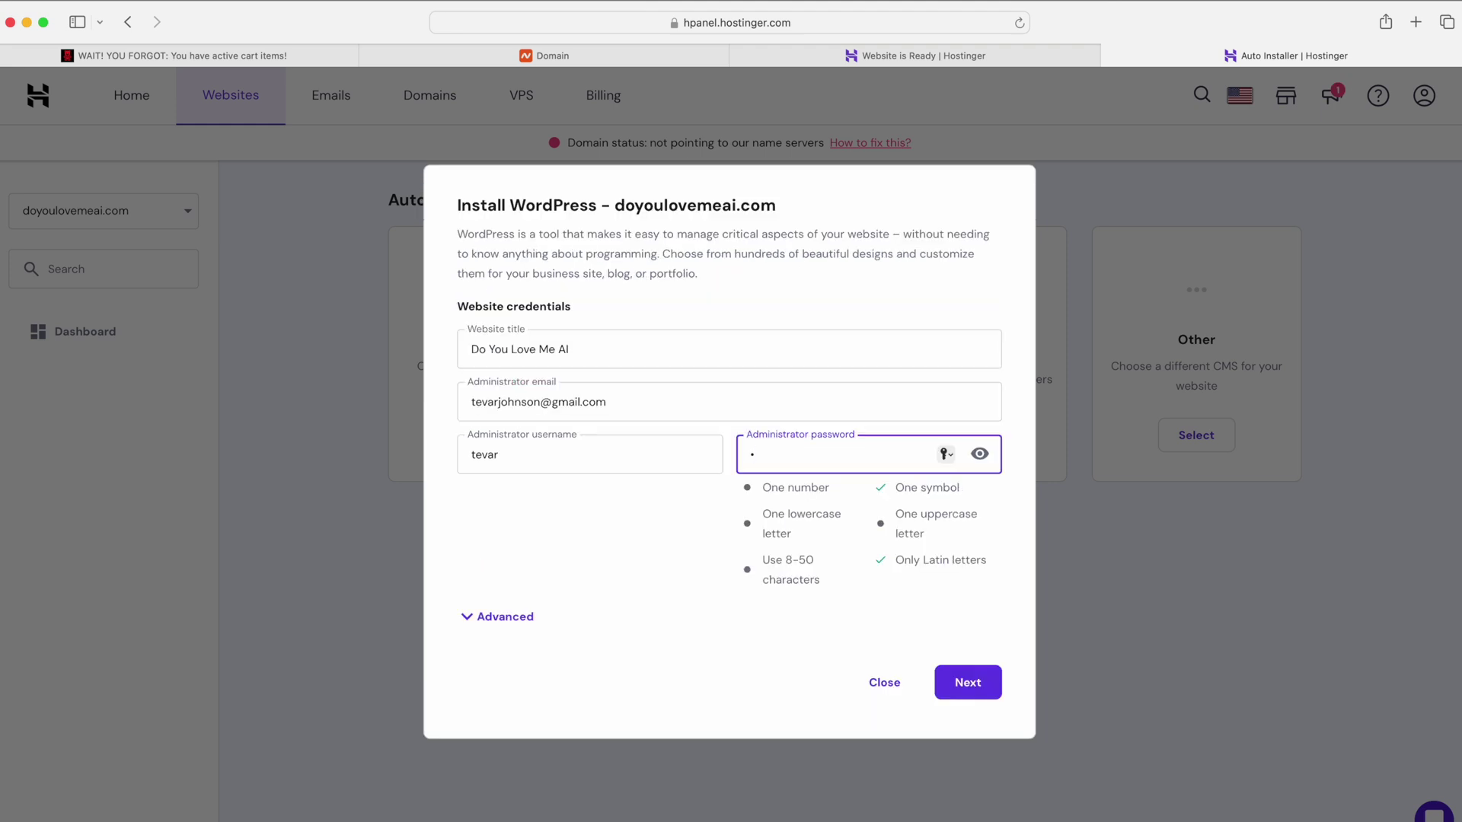
{"action": "type", "text": "••"}
{"action": "left_click", "coordinate": [965, 689]}
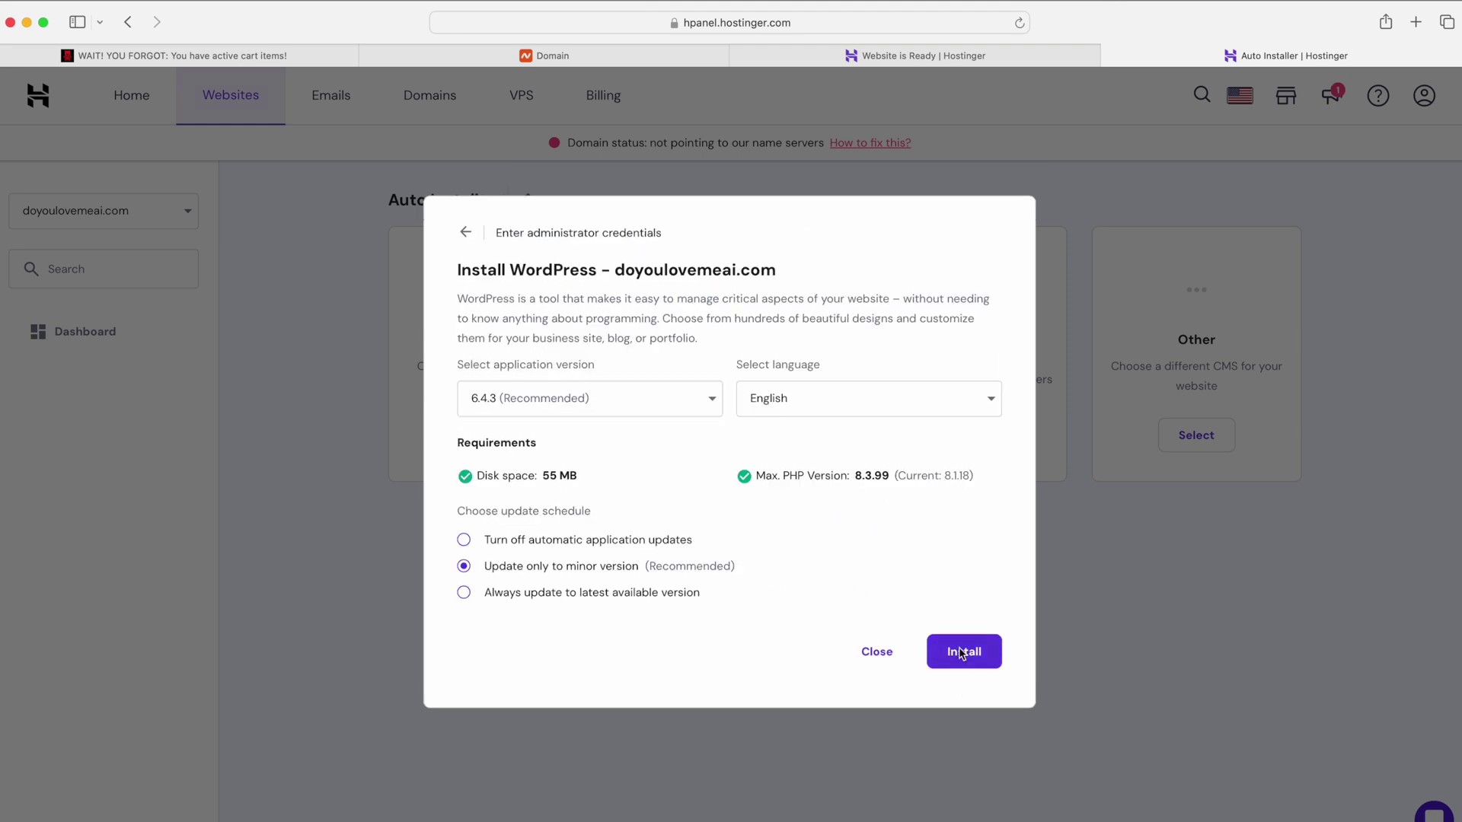
{"action": "left_click", "coordinate": [962, 652]}
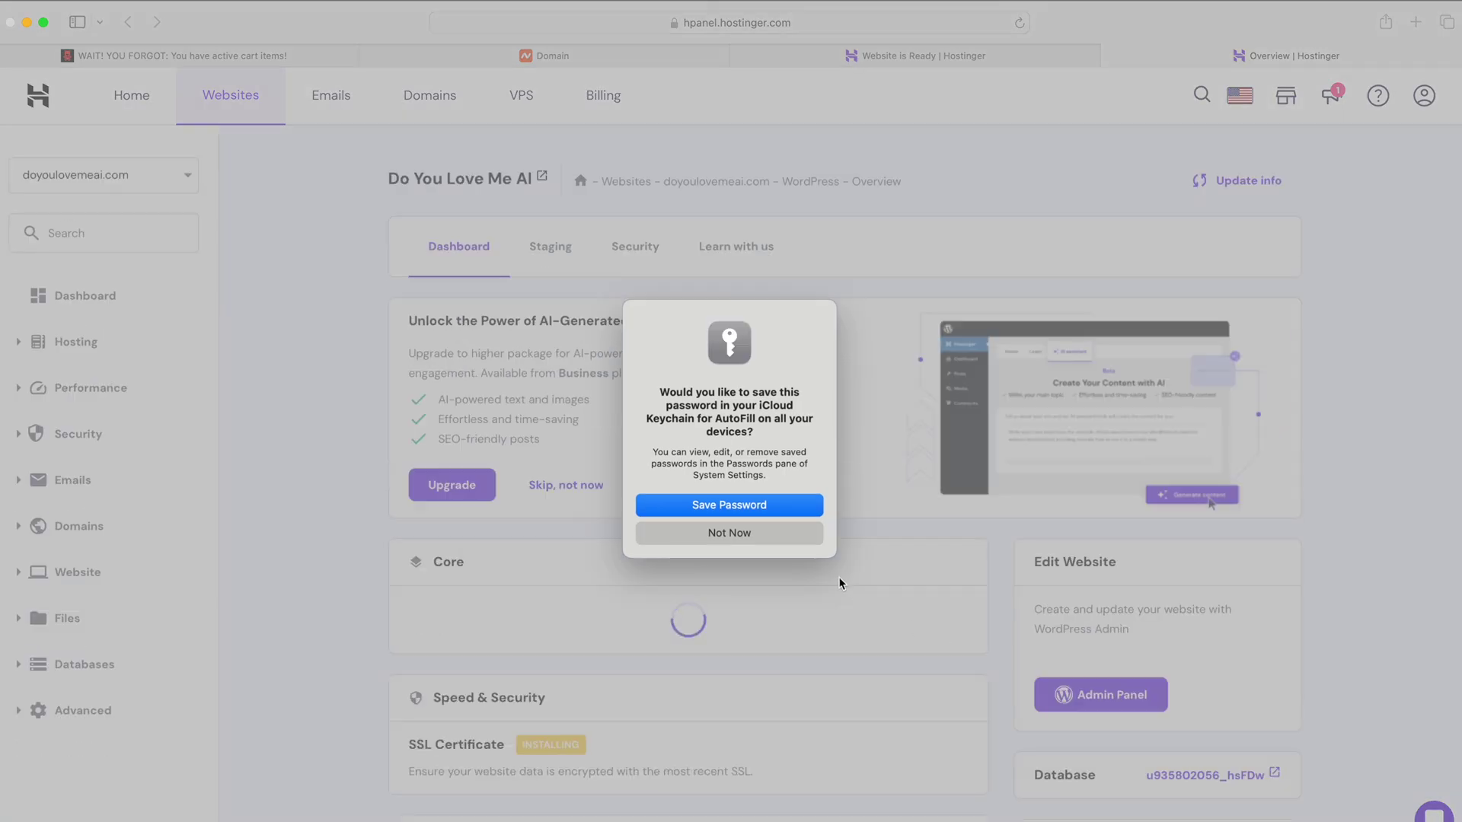
Decline saving the password, then view the live site's default Études homepage in a new tab.
{"action": "left_click", "coordinate": [769, 535]}
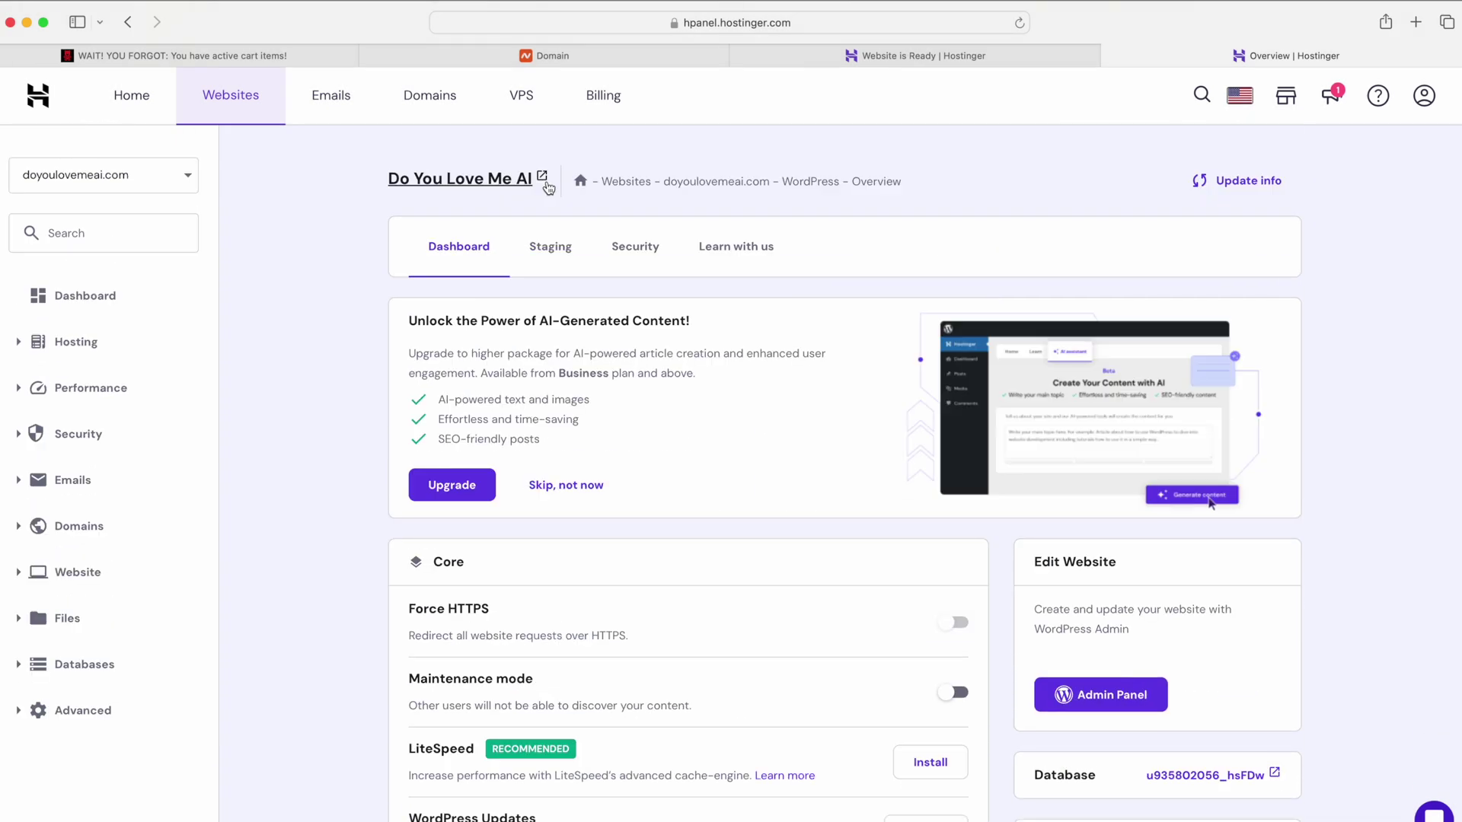
{"action": "left_click", "coordinate": [543, 178]}
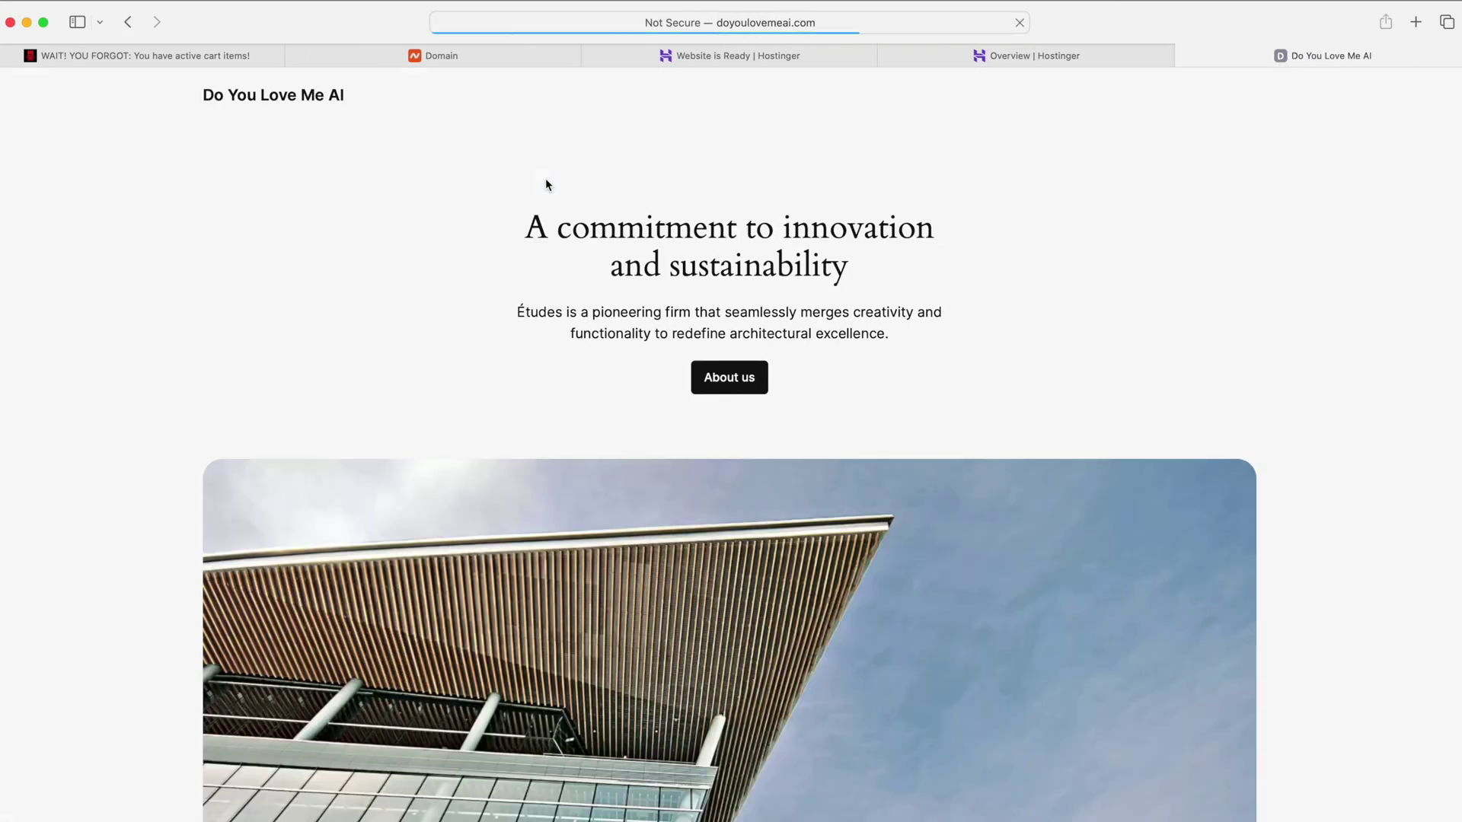
{"action": "scroll", "coordinate": [710, 381], "scroll_direction": "down", "scroll_amount": 15}
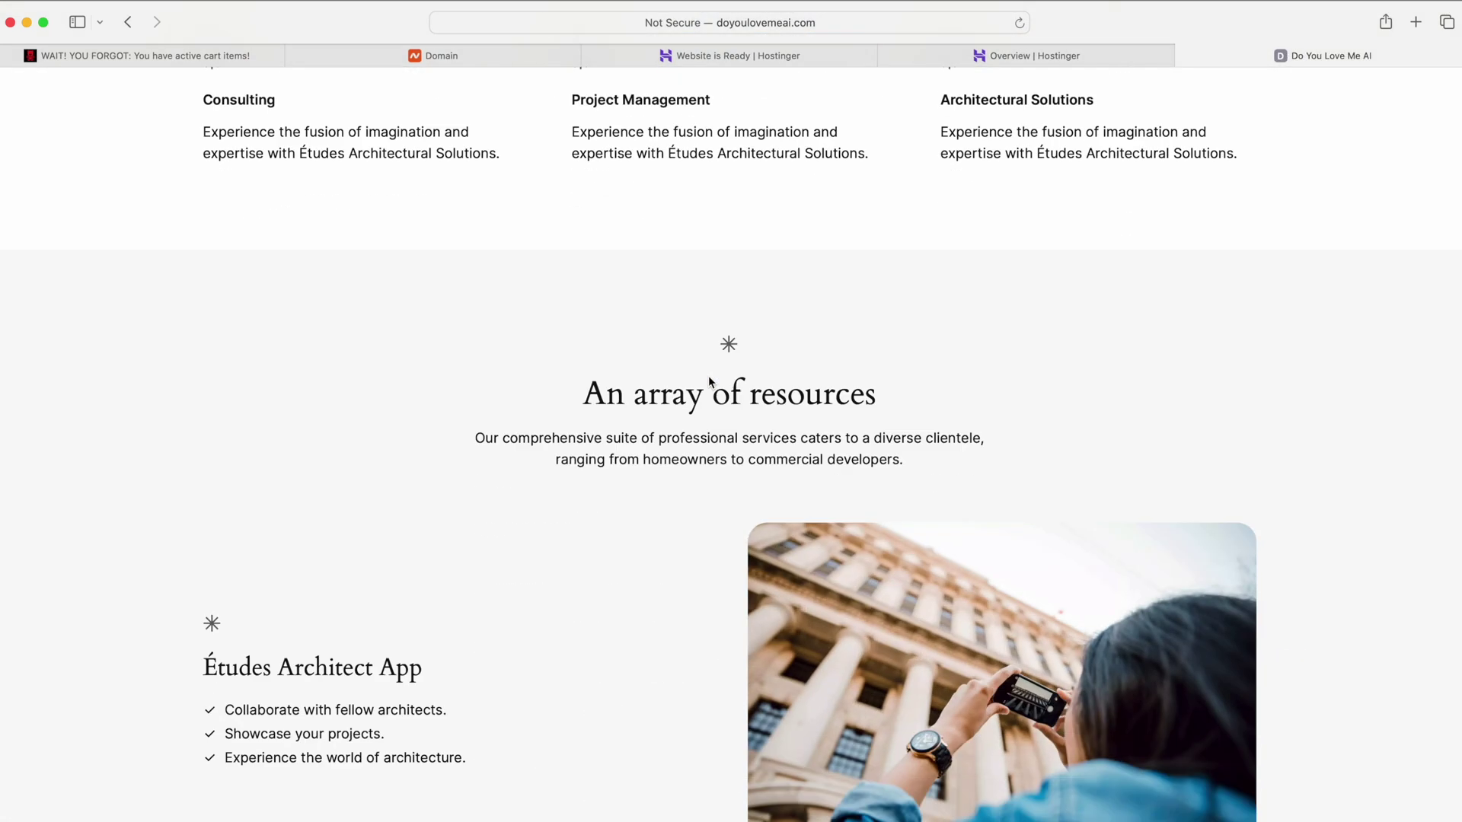
{"action": "scroll", "coordinate": [708, 376], "scroll_direction": "down", "scroll_amount": 3}
{"action": "scroll", "coordinate": [708, 376], "scroll_direction": "up", "scroll_amount": 20}
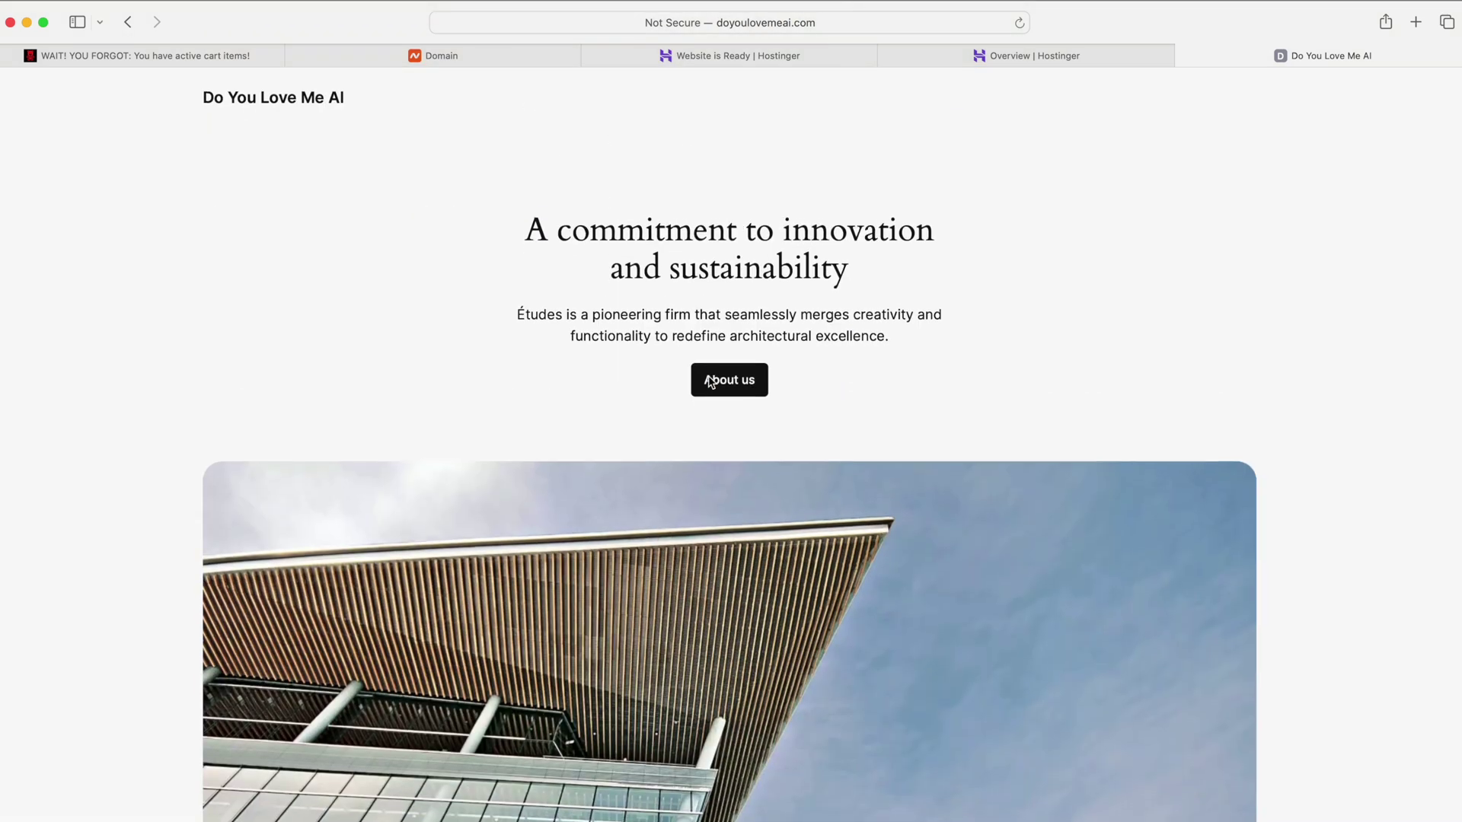
Log in at doyoulovemeai.com/wp-admin with the admin password without saving it, closing the welcome panel.
{"action": "left_click", "coordinate": [843, 23]}
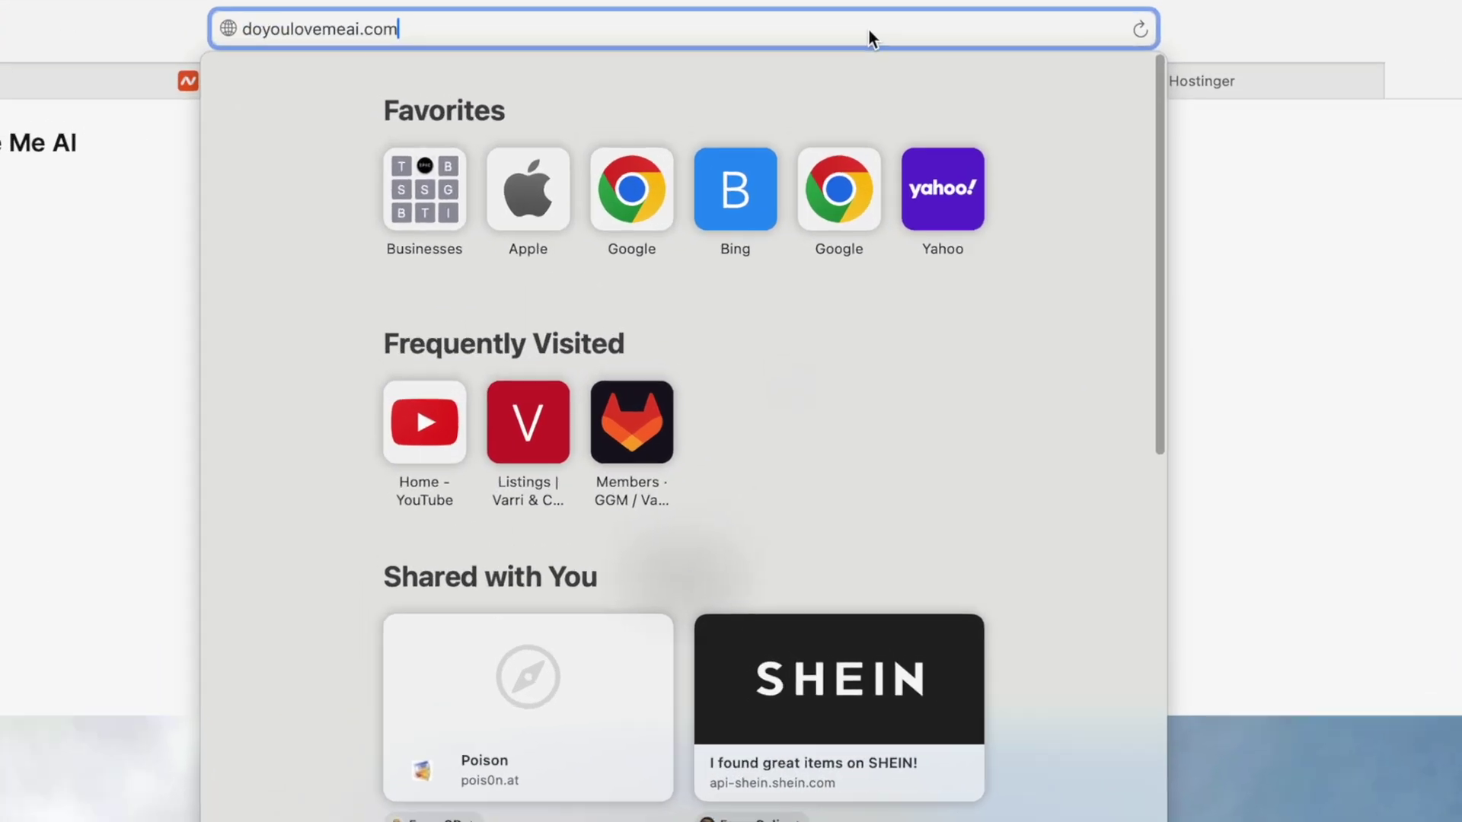
{"action": "type", "text": "/wp-a"}
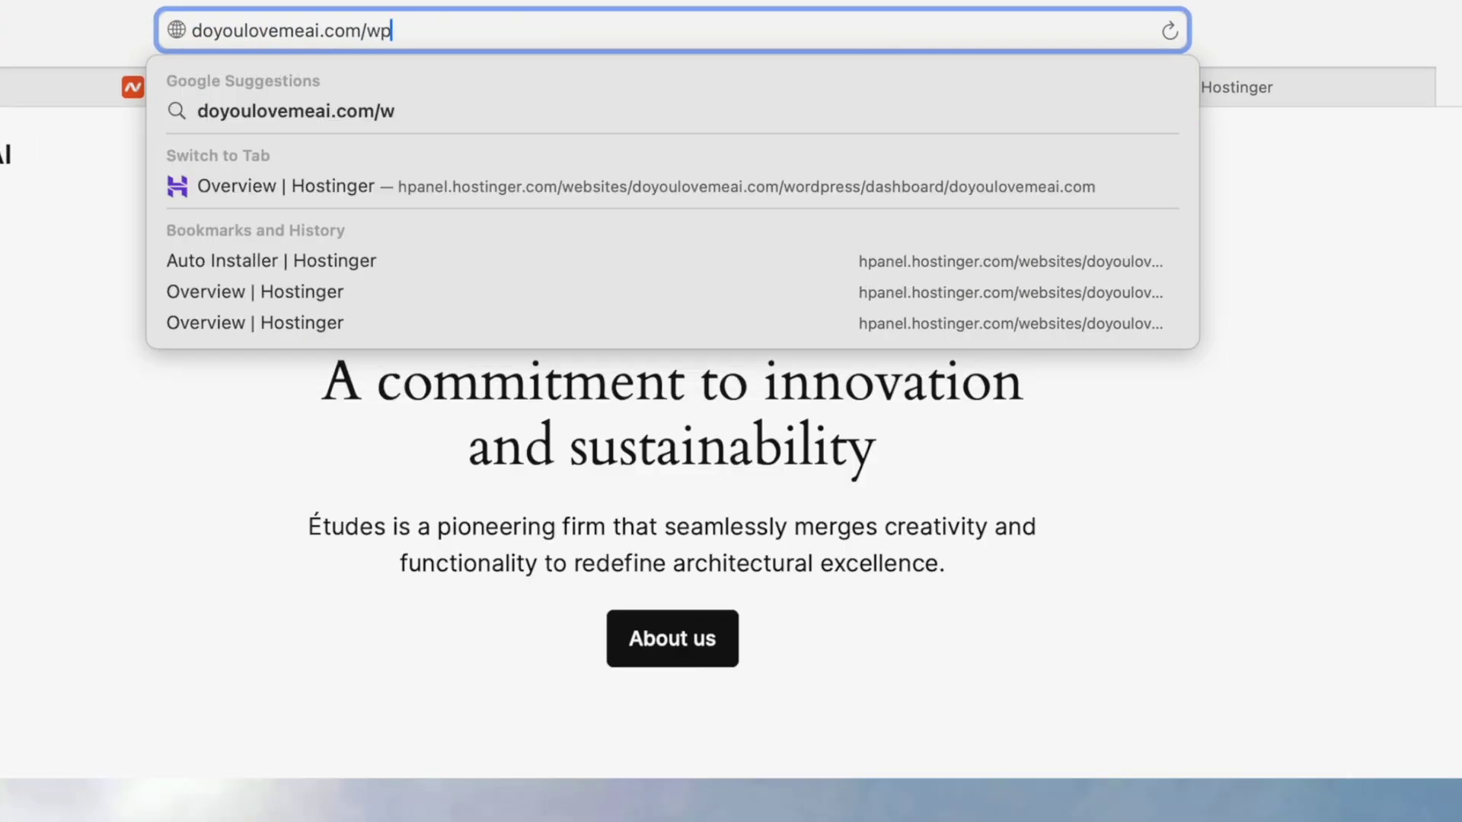
{"action": "type", "text": "dmin"}
{"action": "key", "text": "Return"}
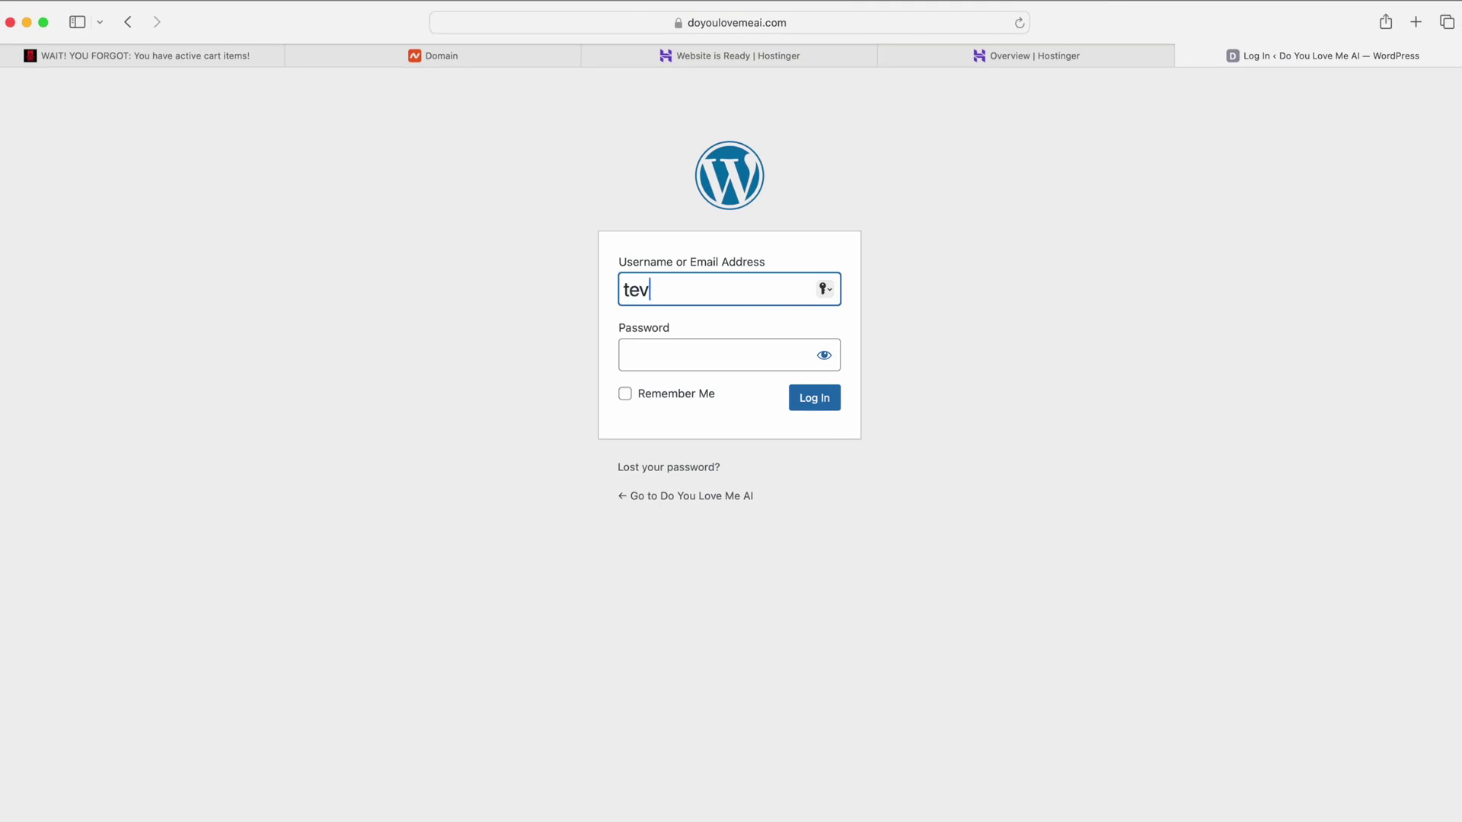
{"action": "left_click", "coordinate": [739, 367]}
{"action": "type", "text": "••"}
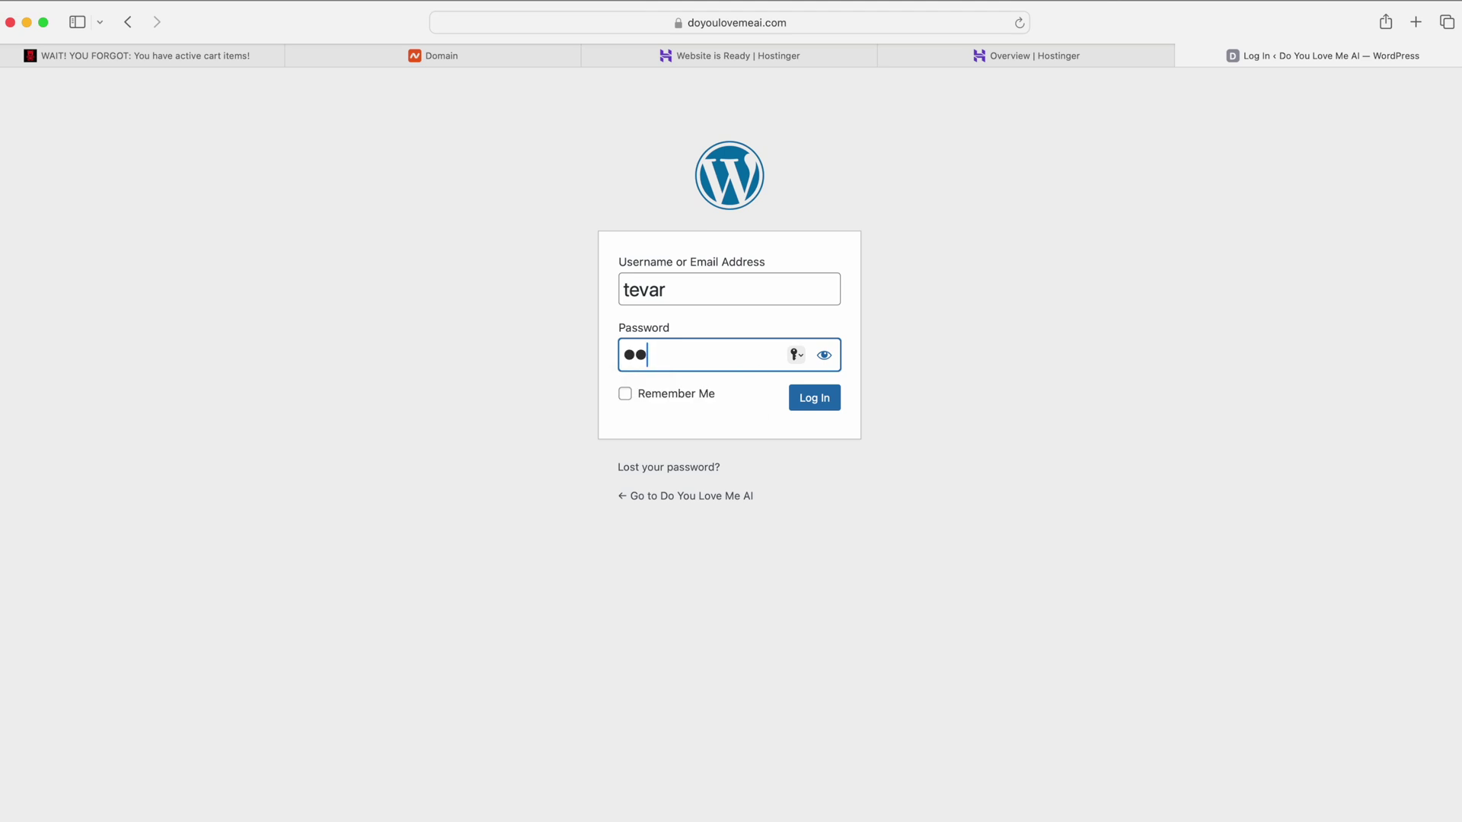
{"action": "type", "text": "•••••••••"}
{"action": "key", "text": "Return"}
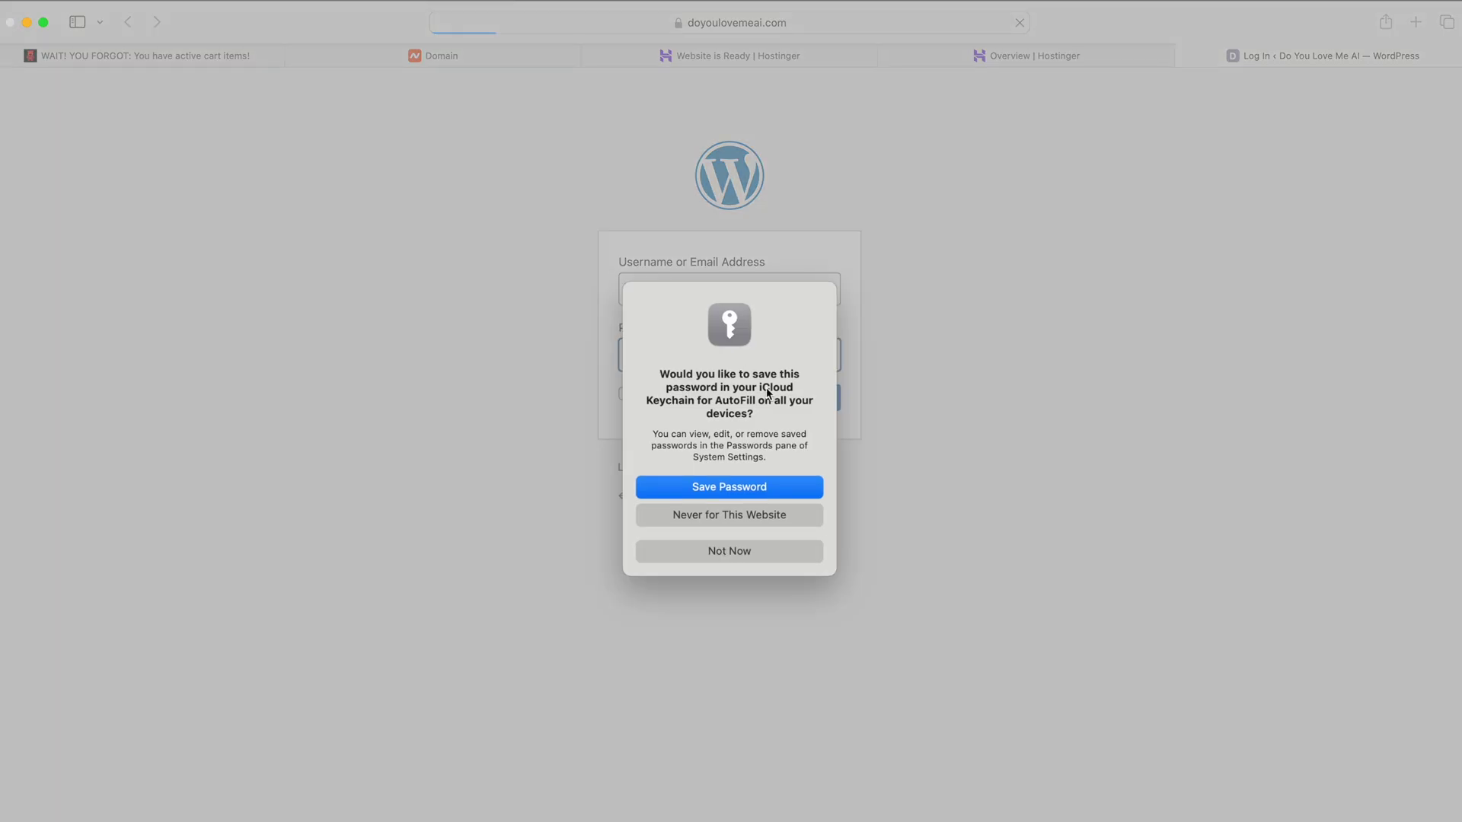
{"action": "left_click", "coordinate": [760, 552]}
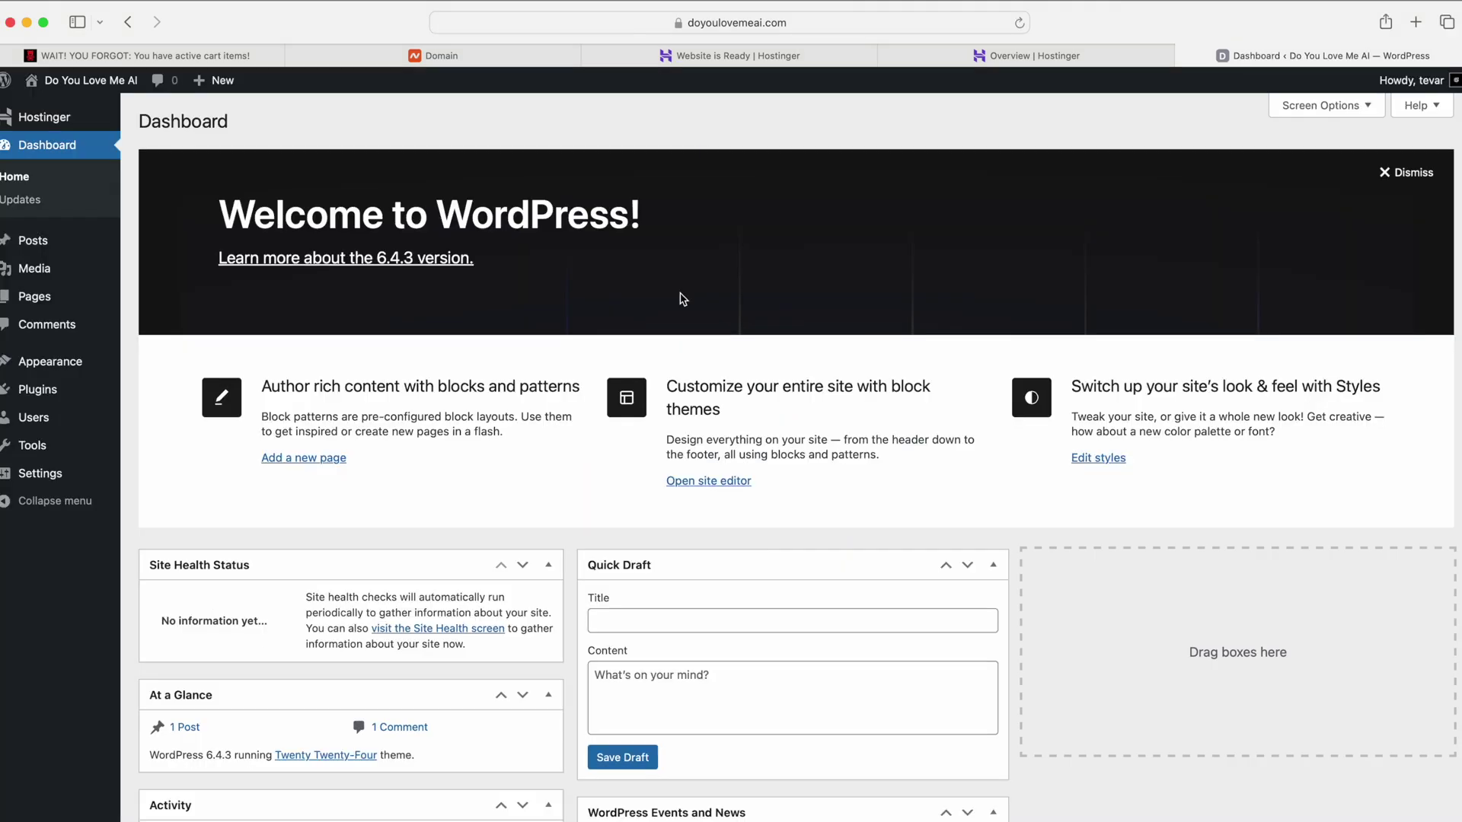
{"action": "left_click", "coordinate": [1404, 175]}
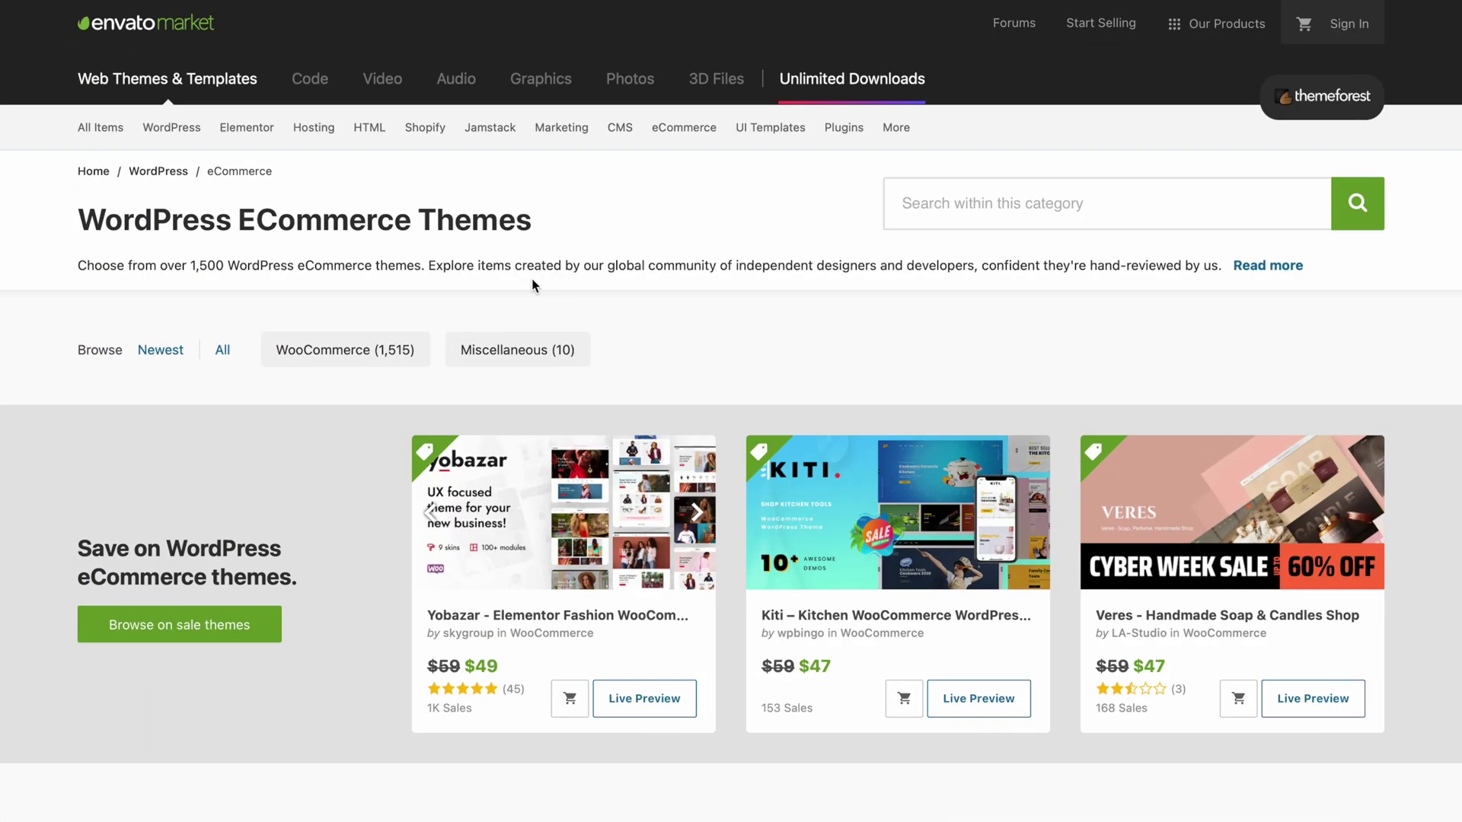
Scroll through the Airi WooCommerce theme page, reviewing its fashion and furniture demos, then return to WordPress.
{"action": "scroll", "coordinate": [533, 285], "scroll_direction": "down", "scroll_amount": 5}
{"action": "scroll", "coordinate": [532, 285], "scroll_direction": "down", "scroll_amount": 4}
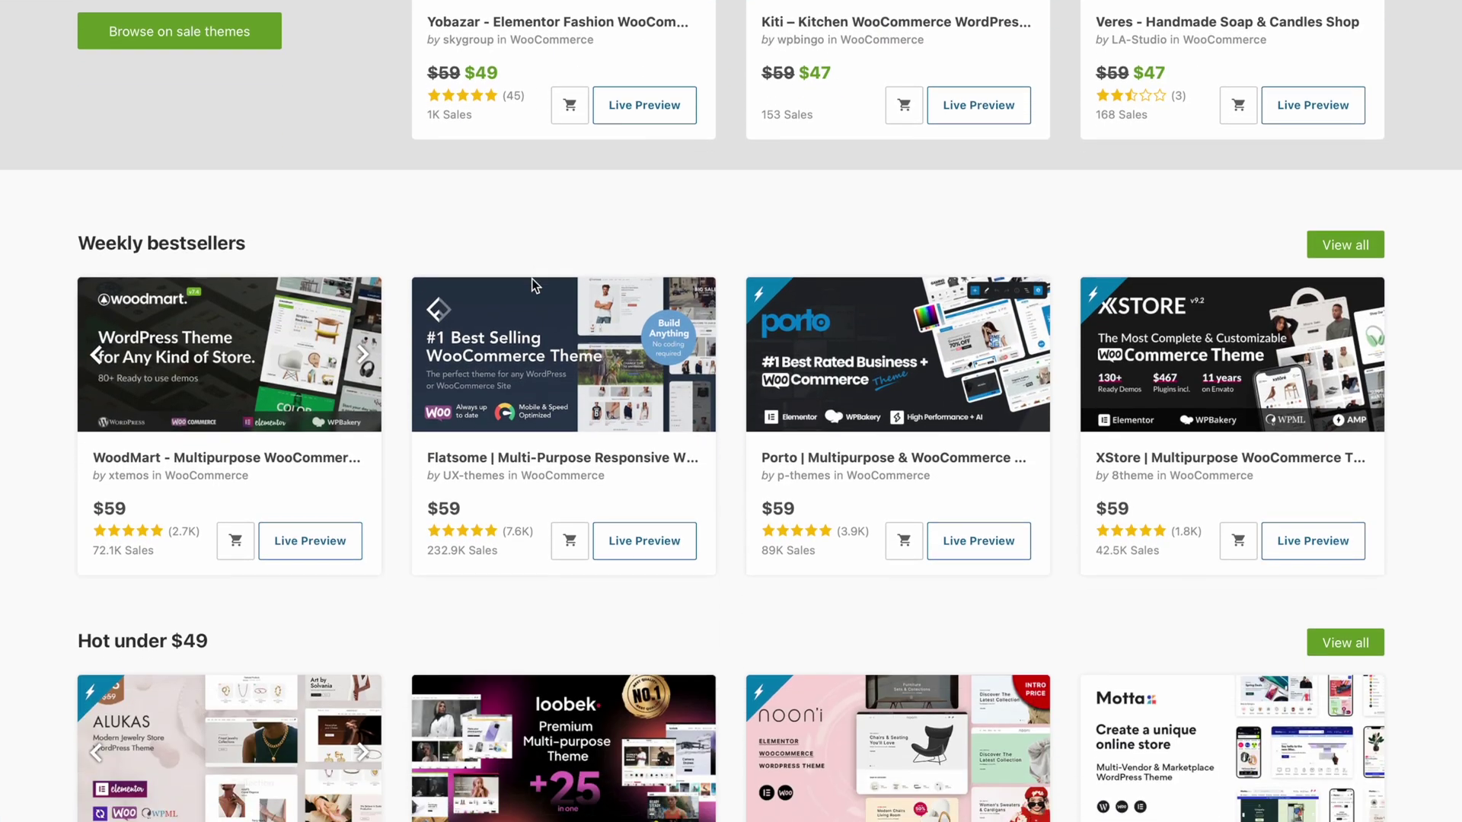
{"action": "scroll", "coordinate": [533, 286], "scroll_direction": "down", "scroll_amount": 1}
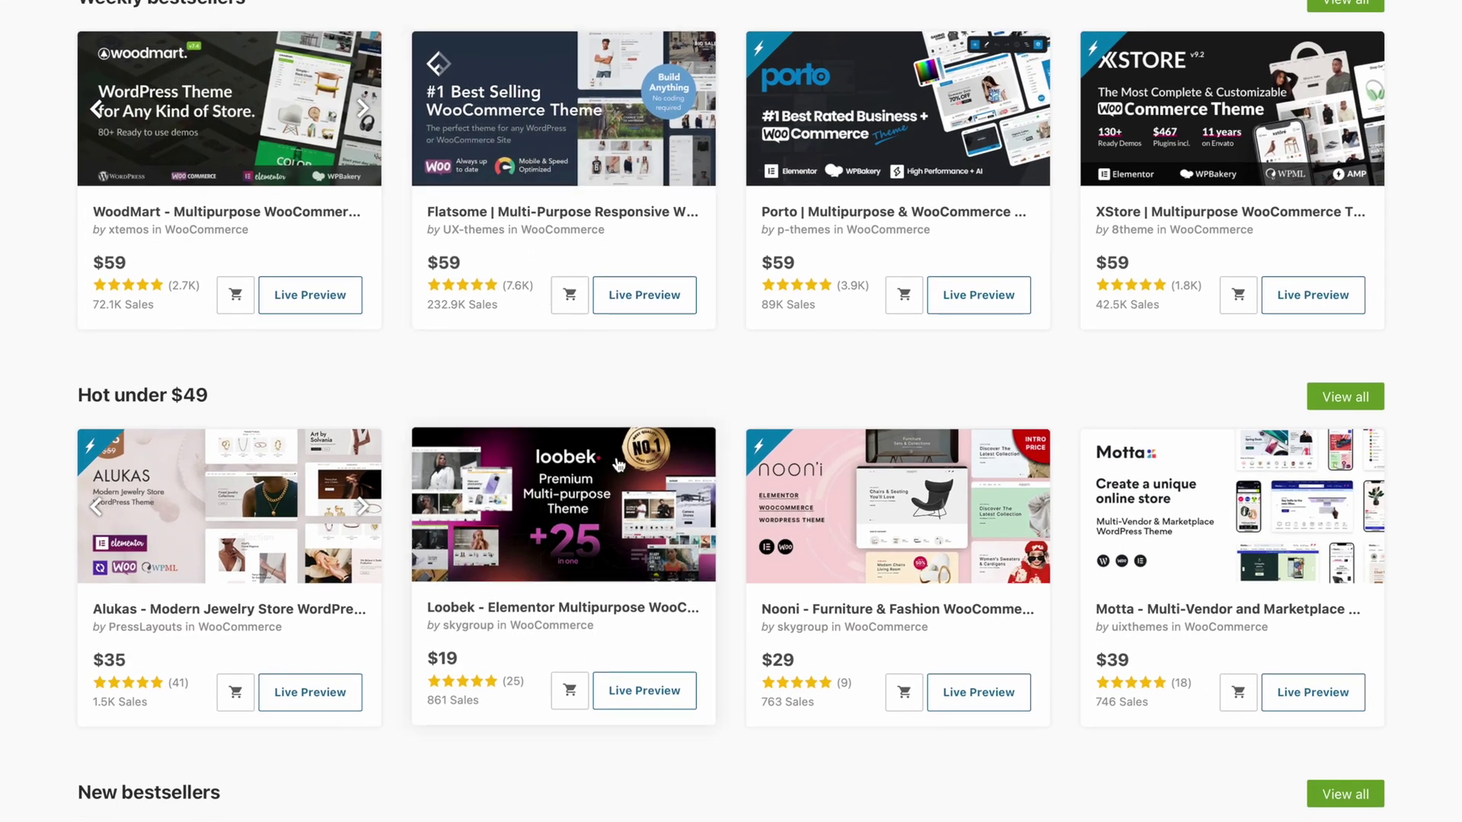
{"action": "scroll", "coordinate": [613, 466], "scroll_direction": "down", "scroll_amount": 2}
{"action": "scroll", "coordinate": [618, 465], "scroll_direction": "down", "scroll_amount": 5}
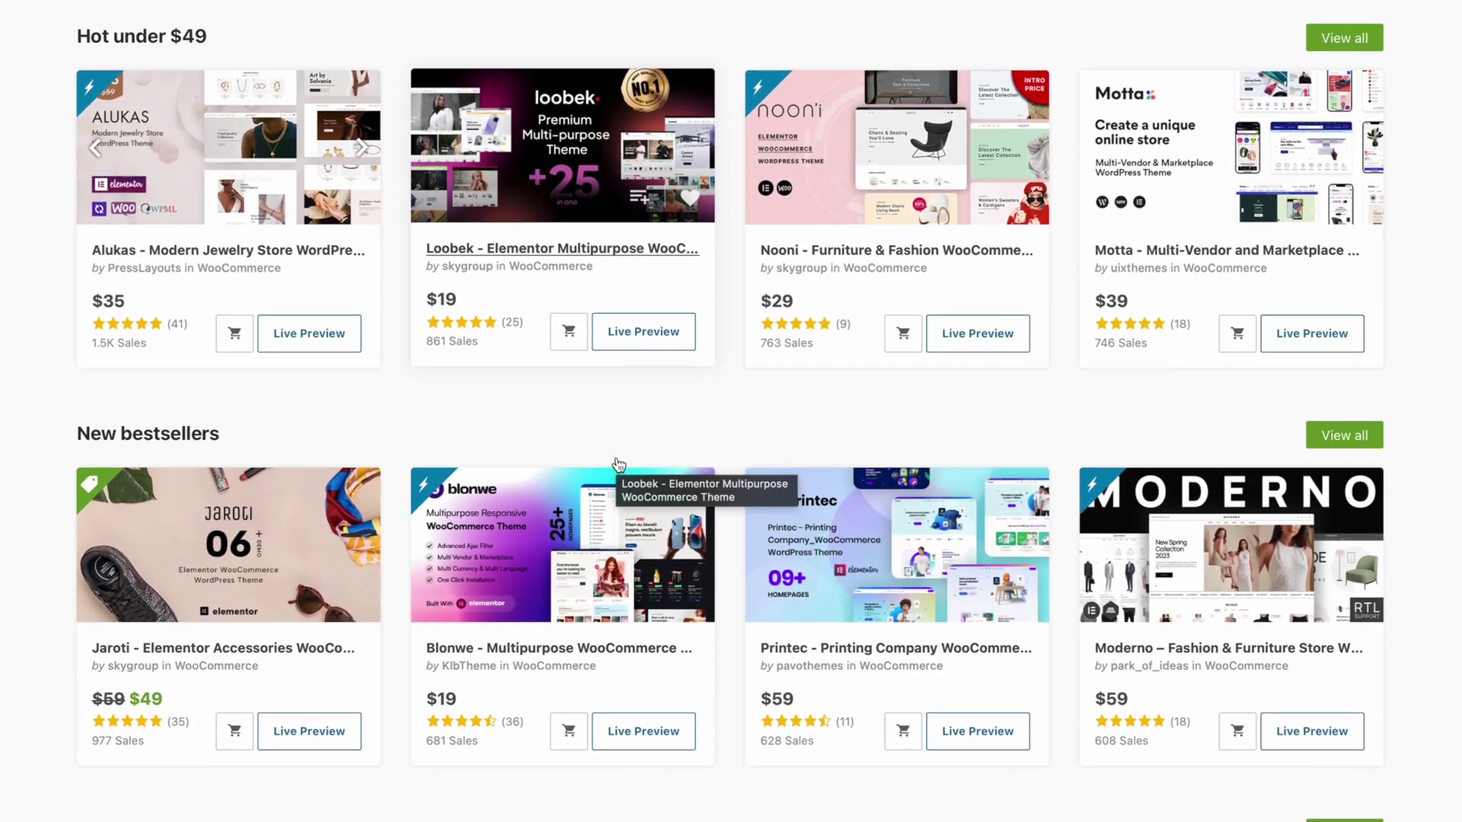
{"action": "scroll", "coordinate": [739, 554], "scroll_direction": "down", "scroll_amount": 6}
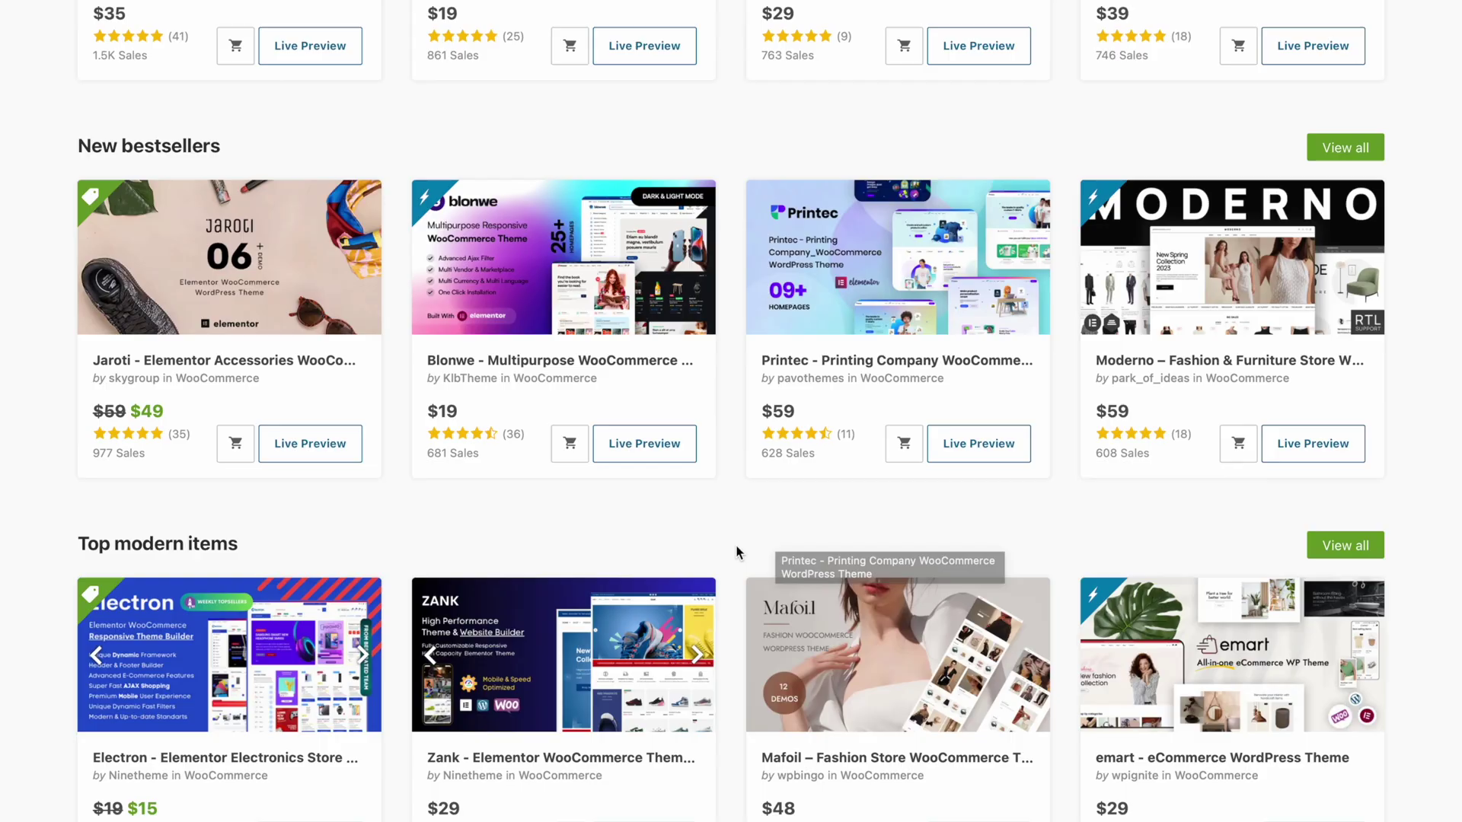
{"action": "scroll", "coordinate": [736, 552], "scroll_direction": "down", "scroll_amount": 4}
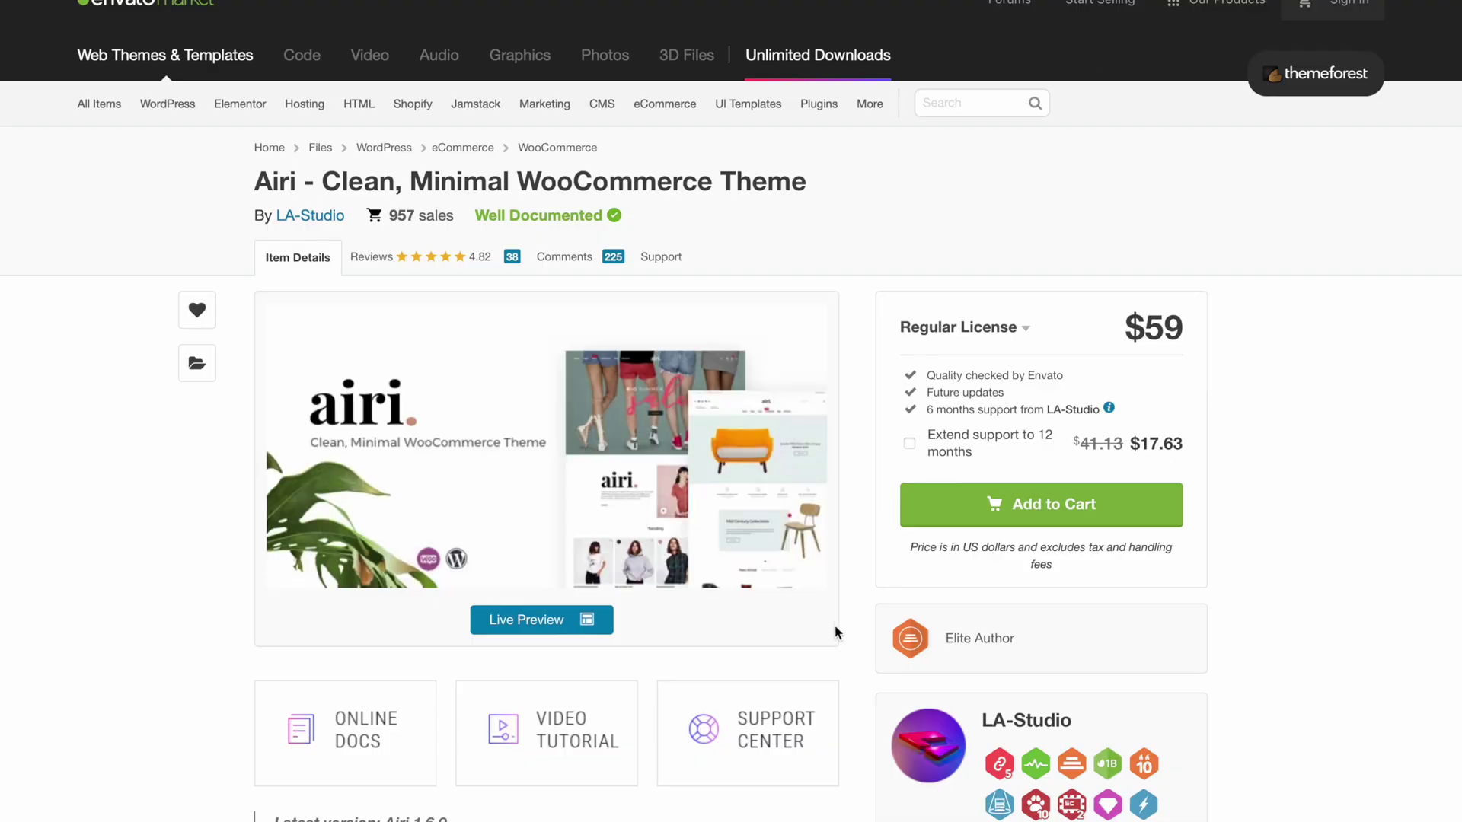
{"action": "scroll", "coordinate": [835, 620], "scroll_direction": "down", "scroll_amount": 5}
{"action": "scroll", "coordinate": [834, 620], "scroll_direction": "down", "scroll_amount": 20}
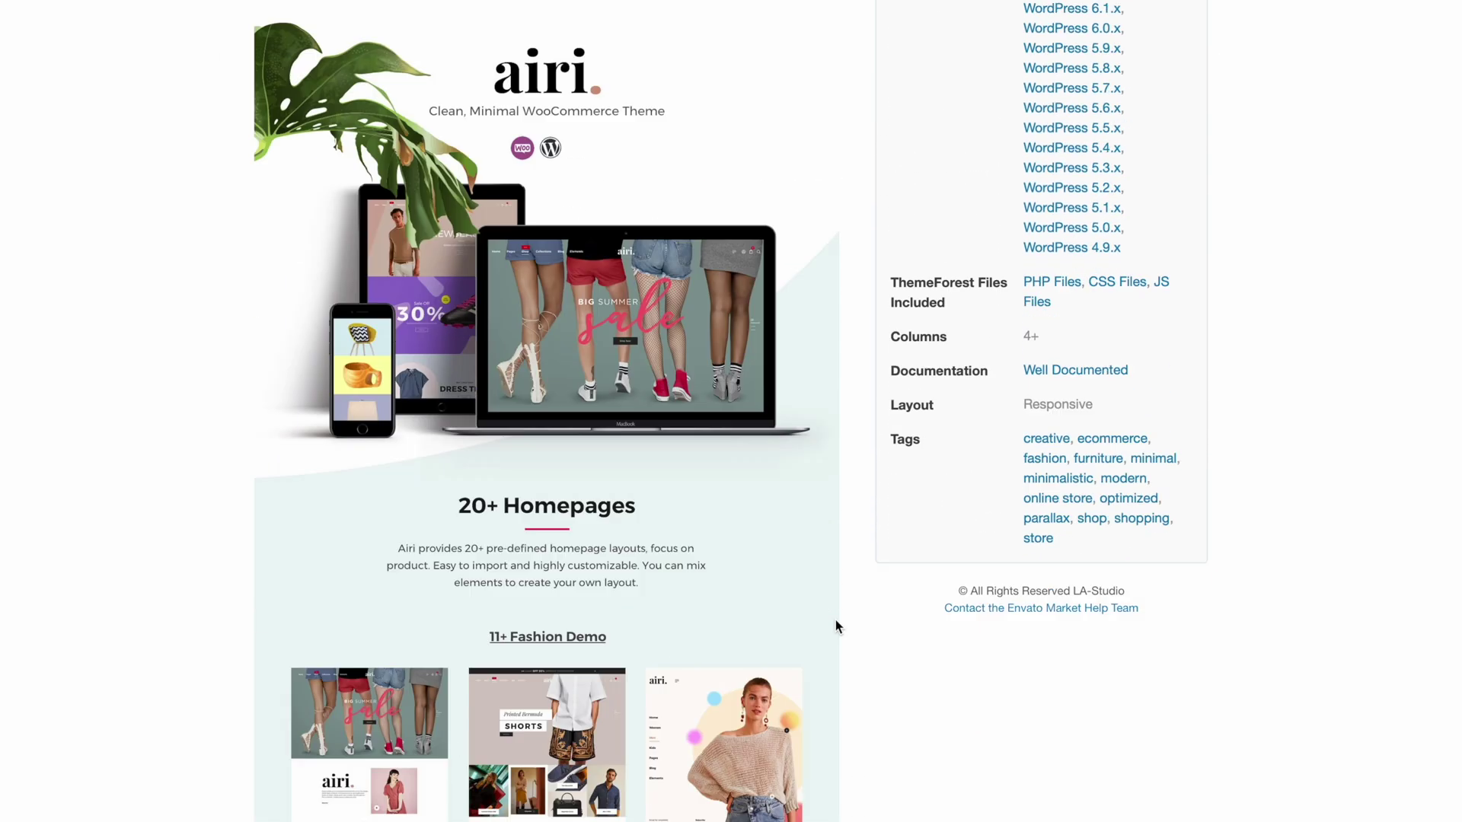
{"action": "scroll", "coordinate": [619, 352], "scroll_direction": "down", "scroll_amount": 2}
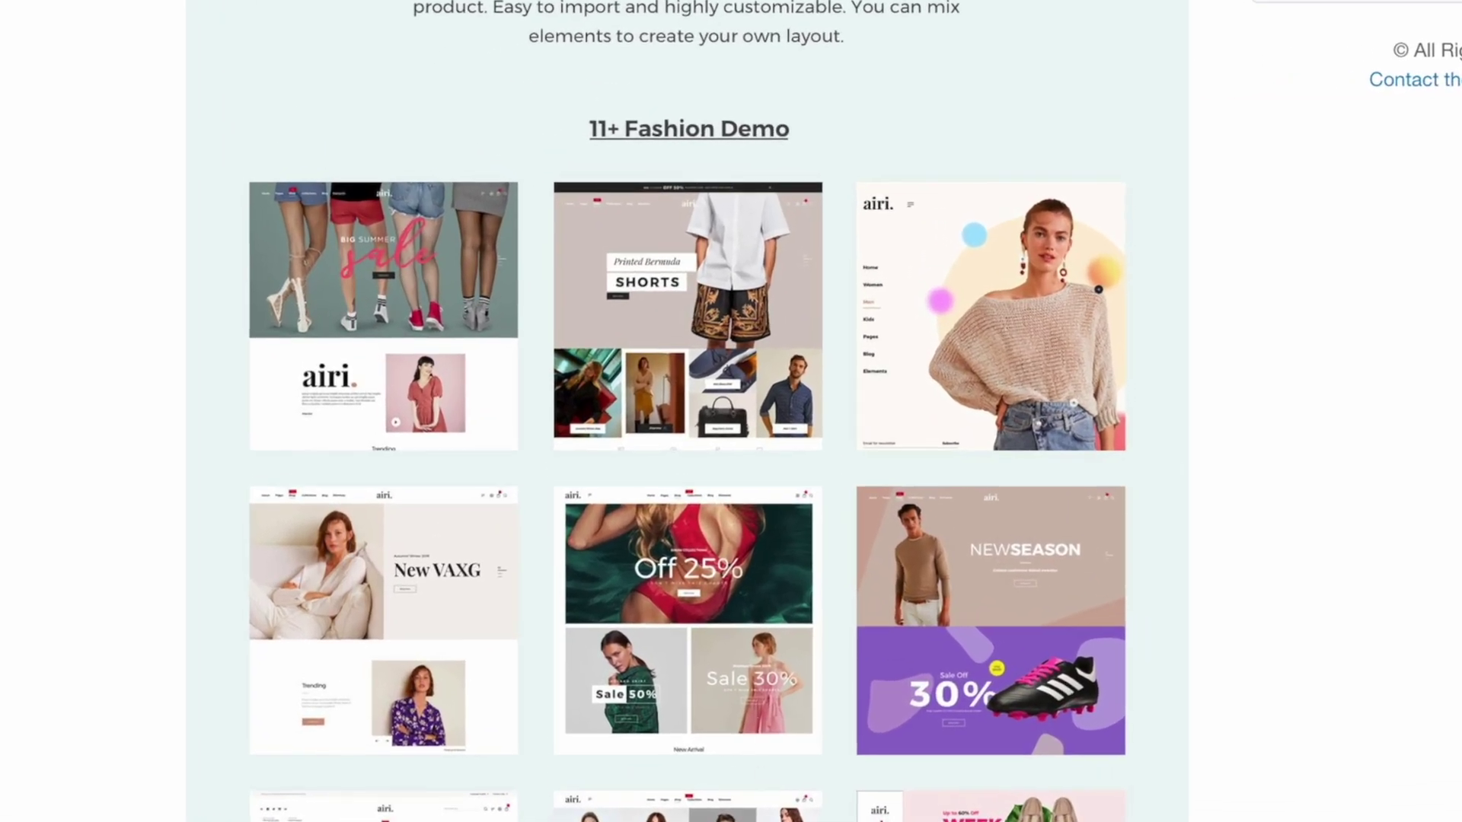
{"action": "scroll", "coordinate": [685, 411], "scroll_direction": "down", "scroll_amount": 3}
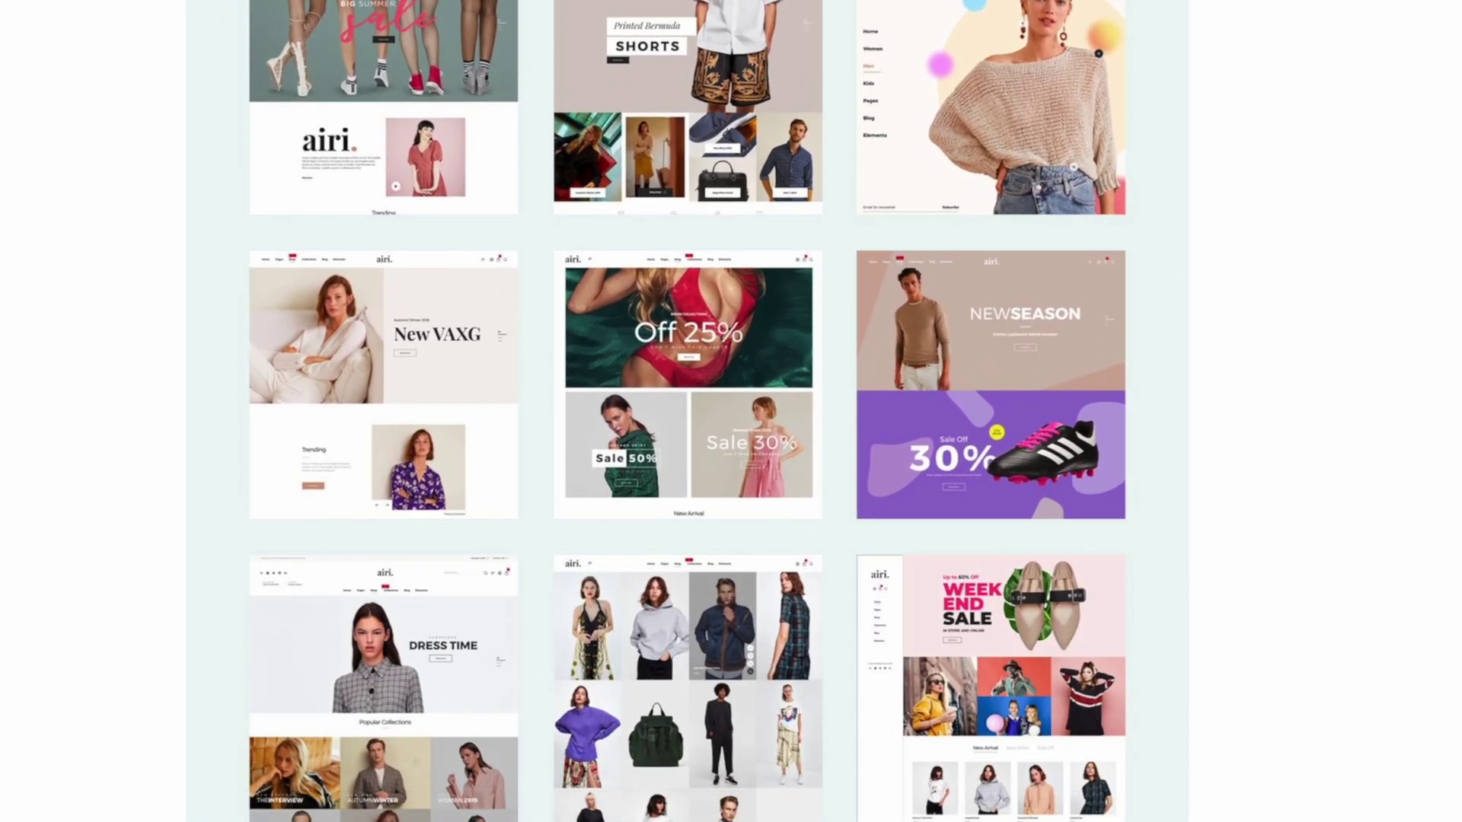
{"action": "scroll", "coordinate": [685, 412], "scroll_direction": "down", "scroll_amount": 10}
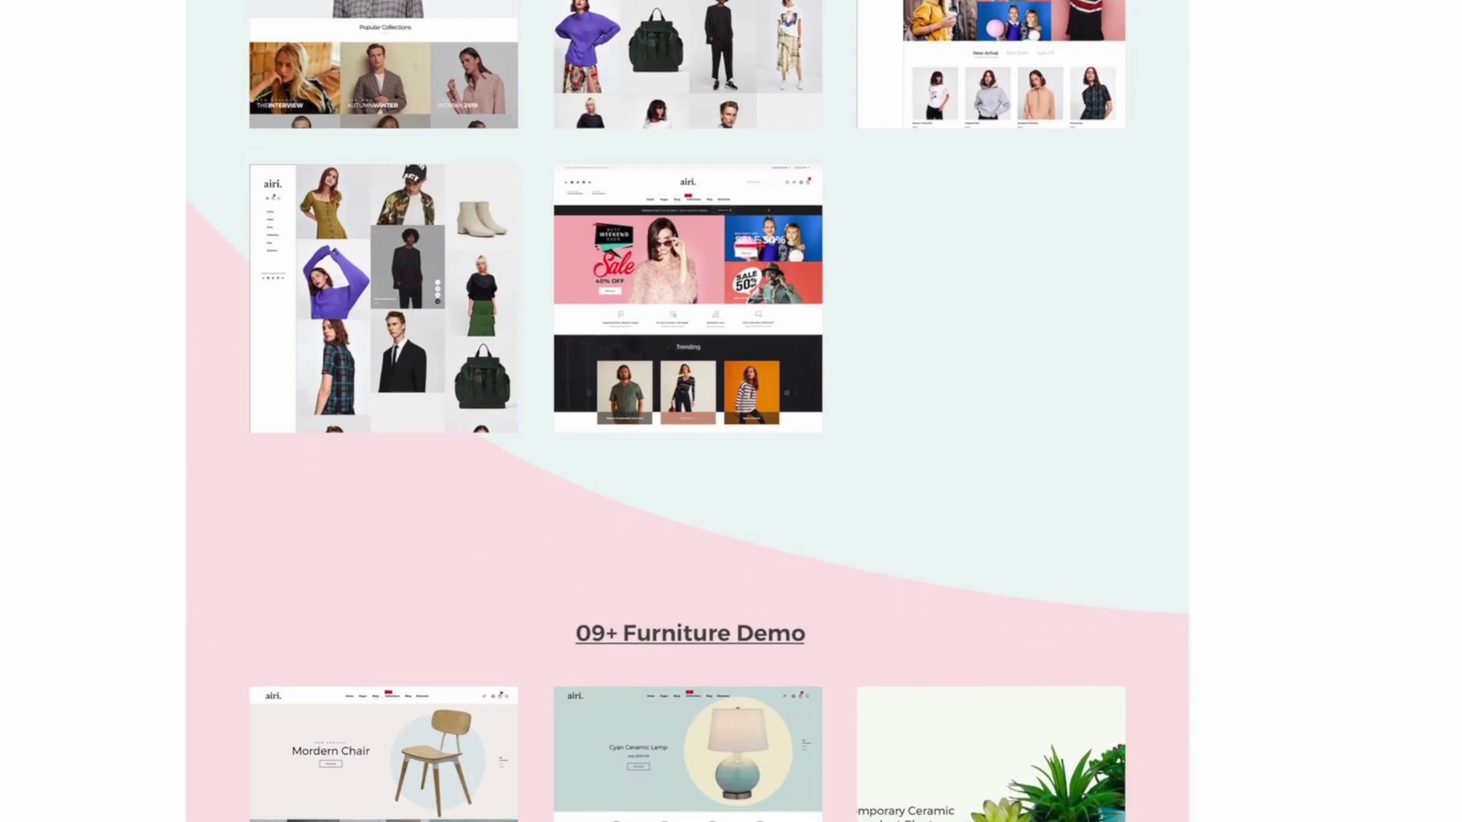
{"action": "scroll", "coordinate": [685, 411], "scroll_direction": "down", "scroll_amount": 5}
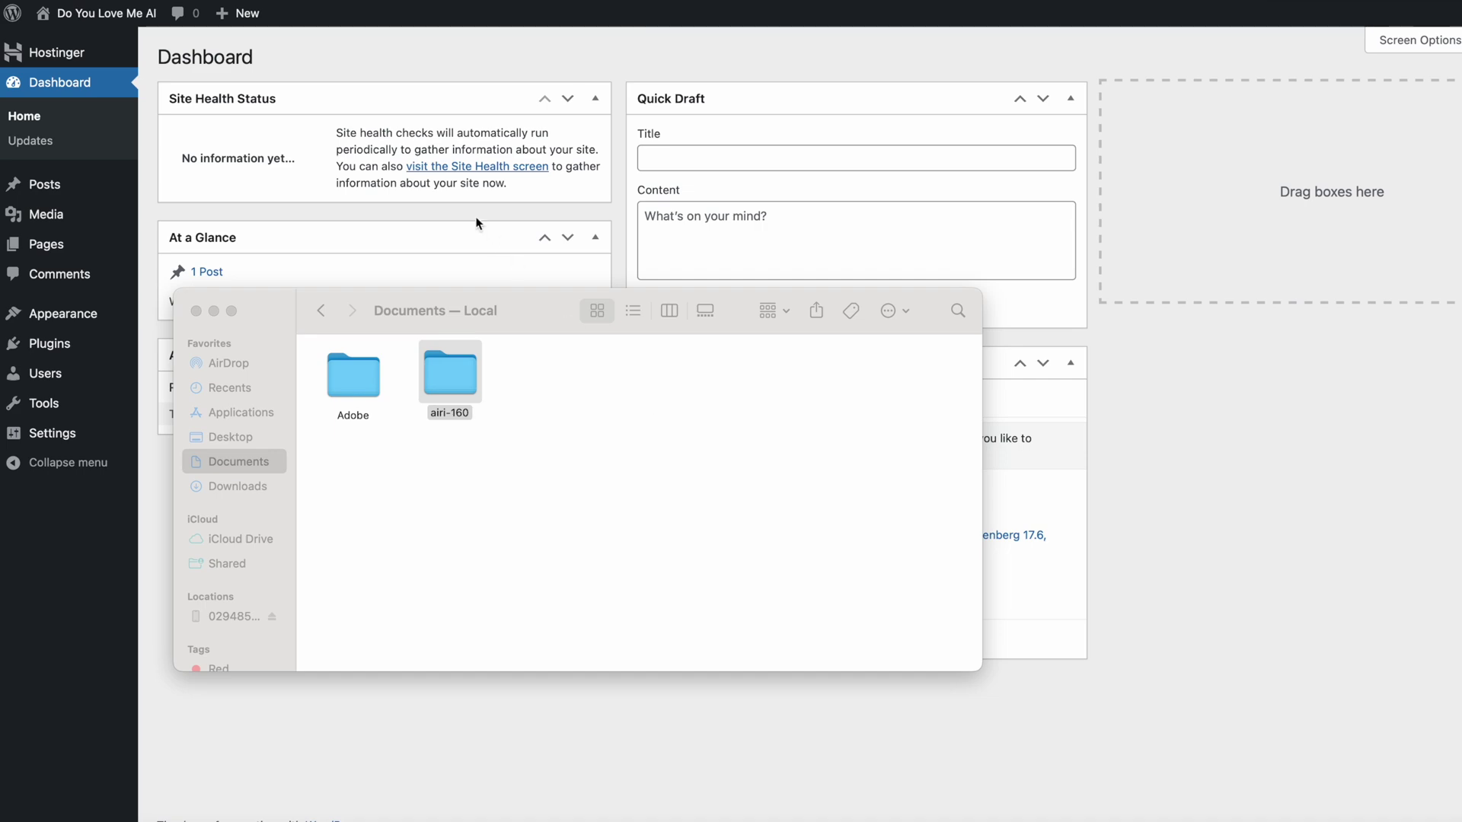
{"action": "left_click", "coordinate": [477, 223]}
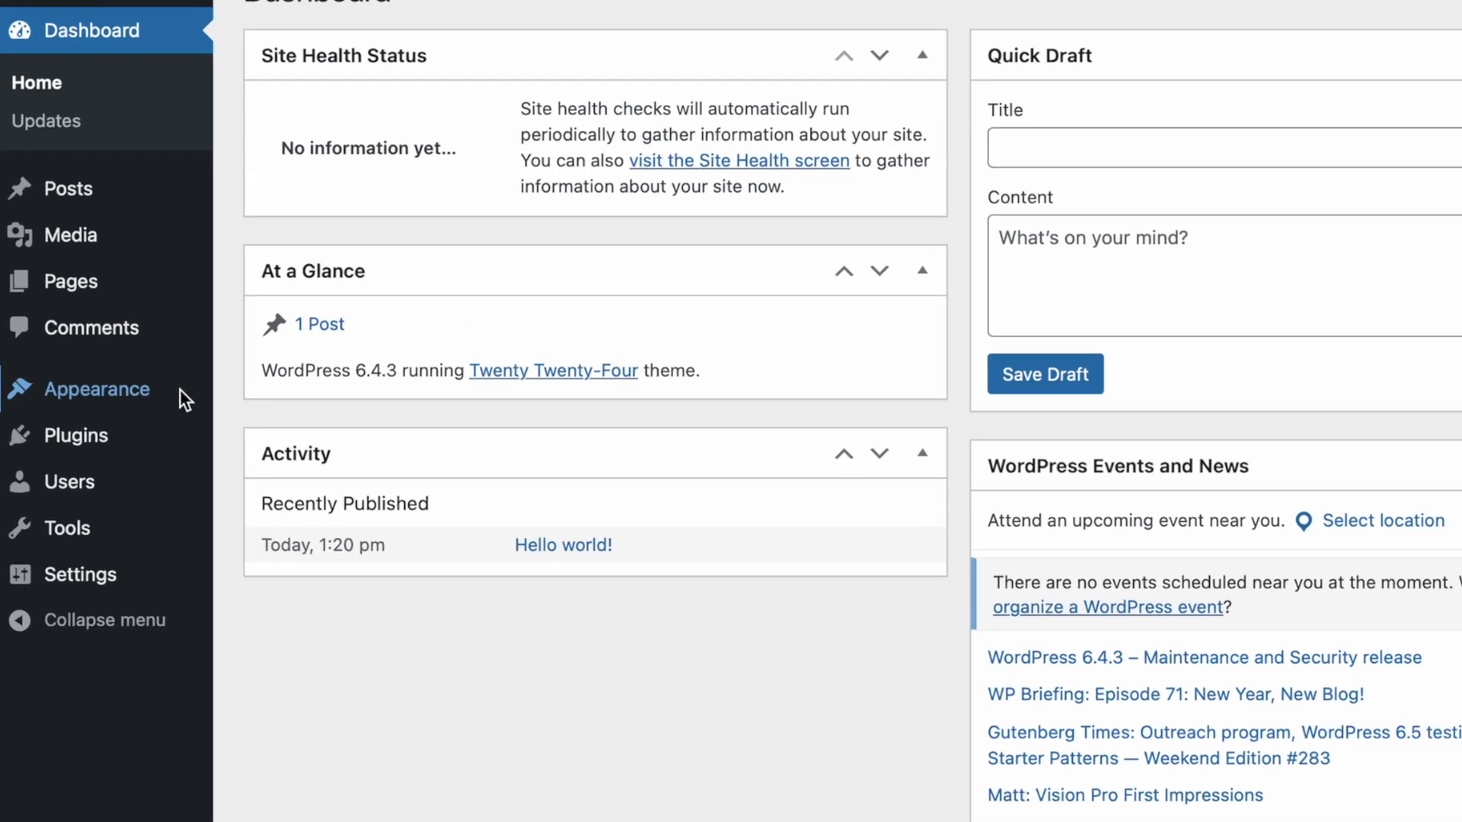
Upload airi.zip from airi-160/Airi_Theme/Theme Files as a new theme and install it.
{"action": "mouse_move", "coordinate": [116, 313]}
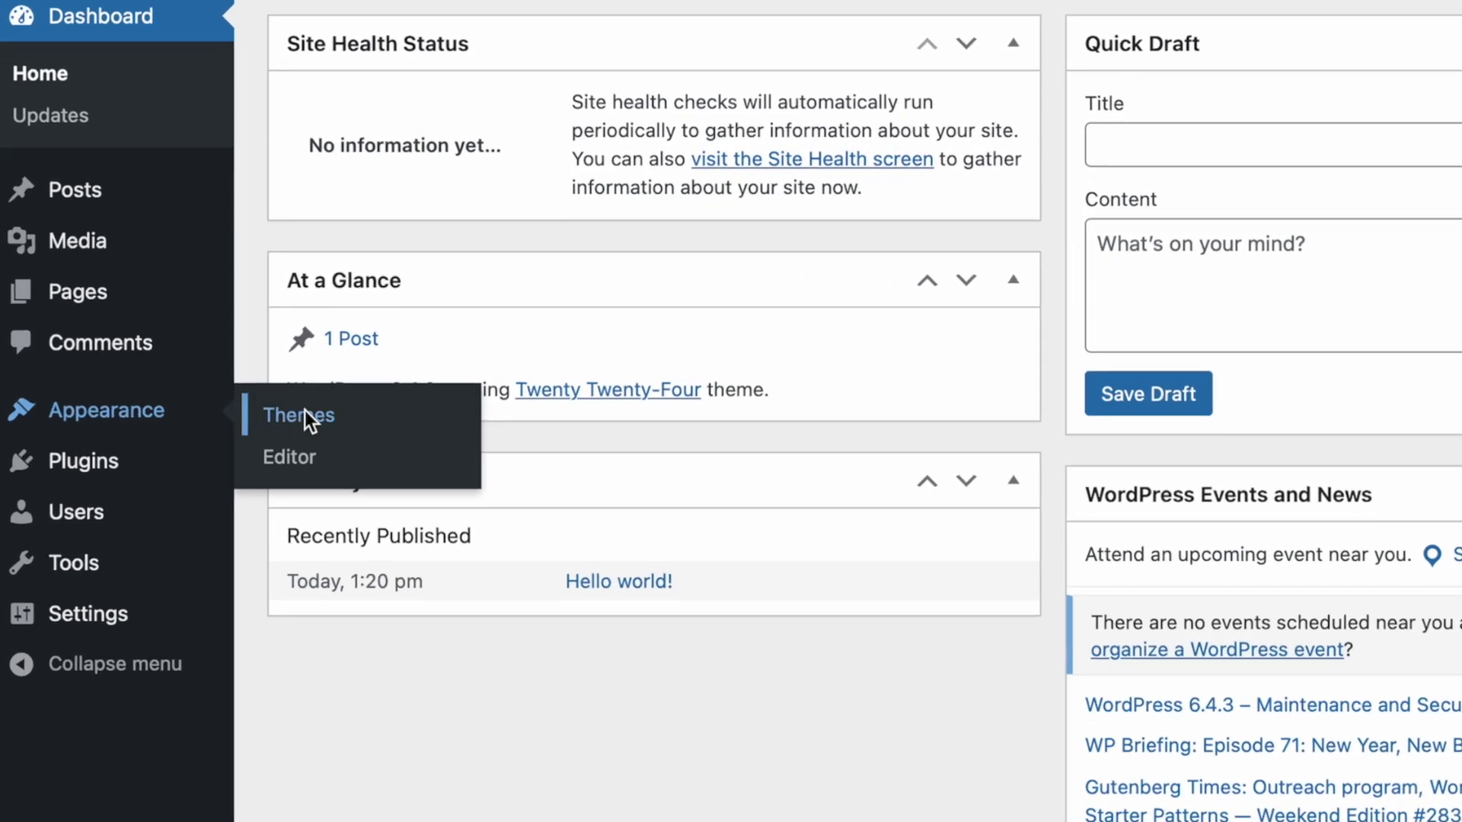
{"action": "left_click", "coordinate": [304, 413]}
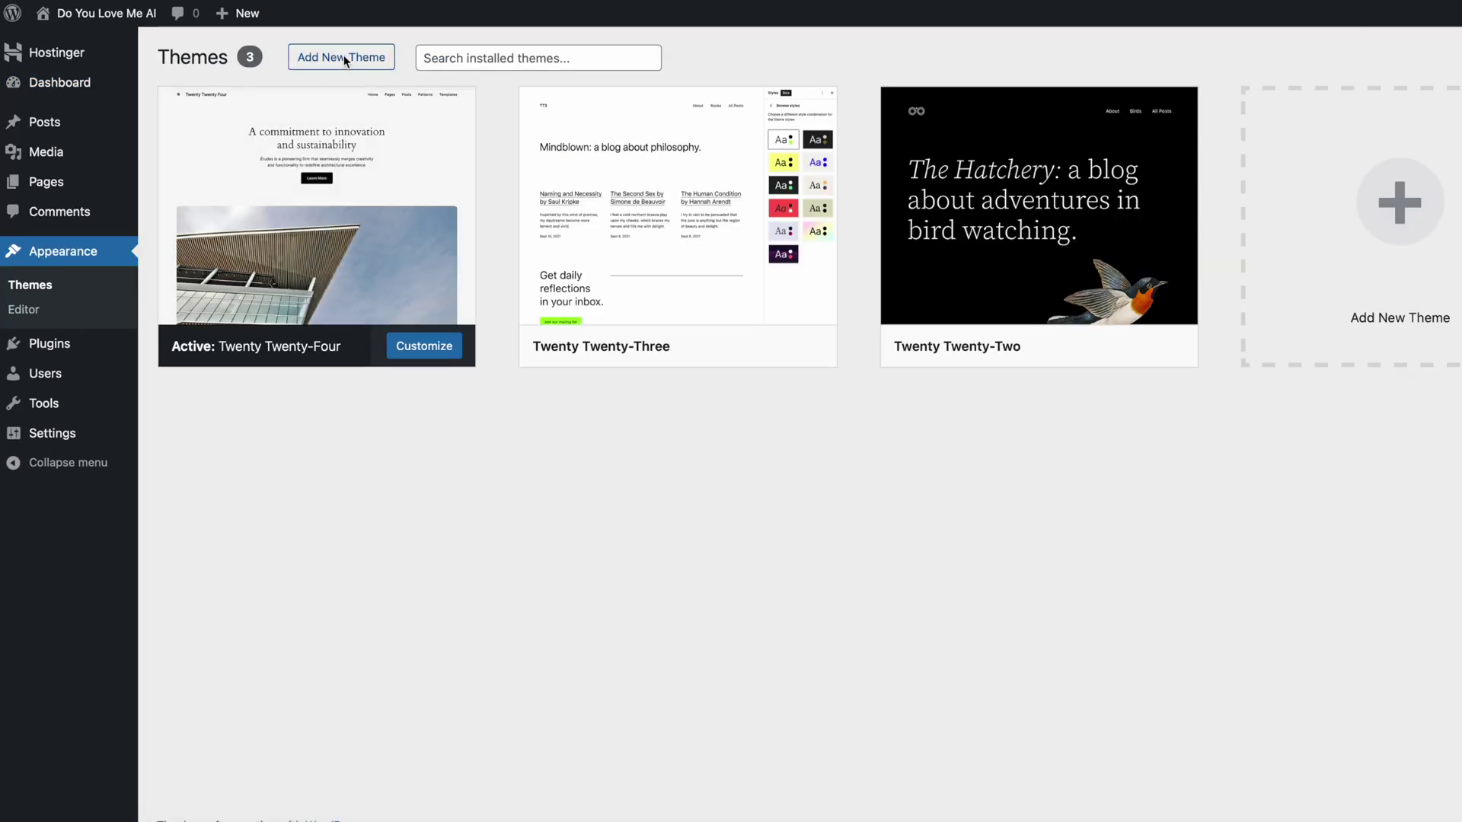
{"action": "left_click", "coordinate": [345, 58]}
{"action": "left_click", "coordinate": [340, 55]}
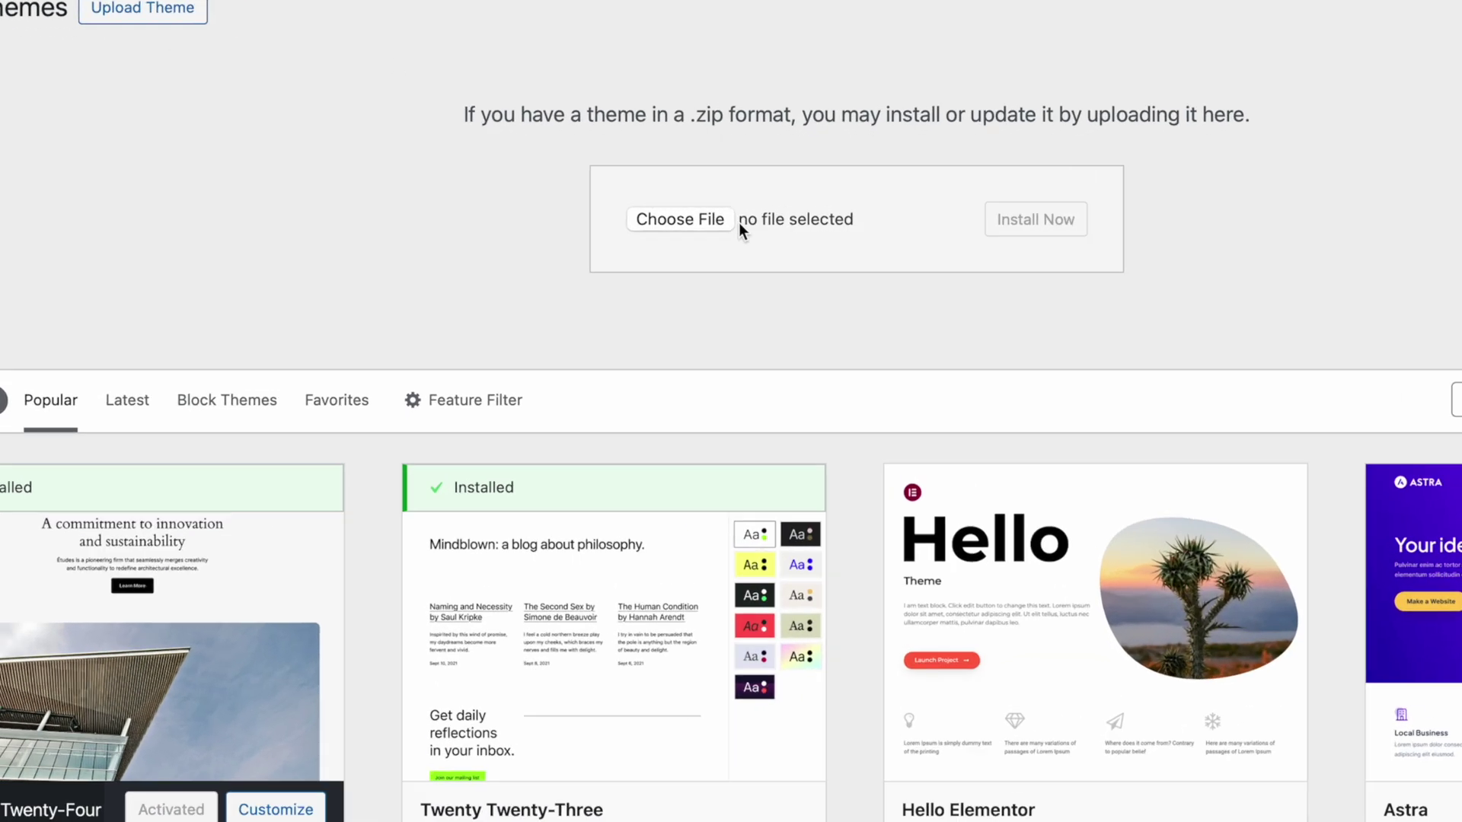
{"action": "left_click", "coordinate": [724, 215]}
{"action": "double_click", "coordinate": [620, 392]}
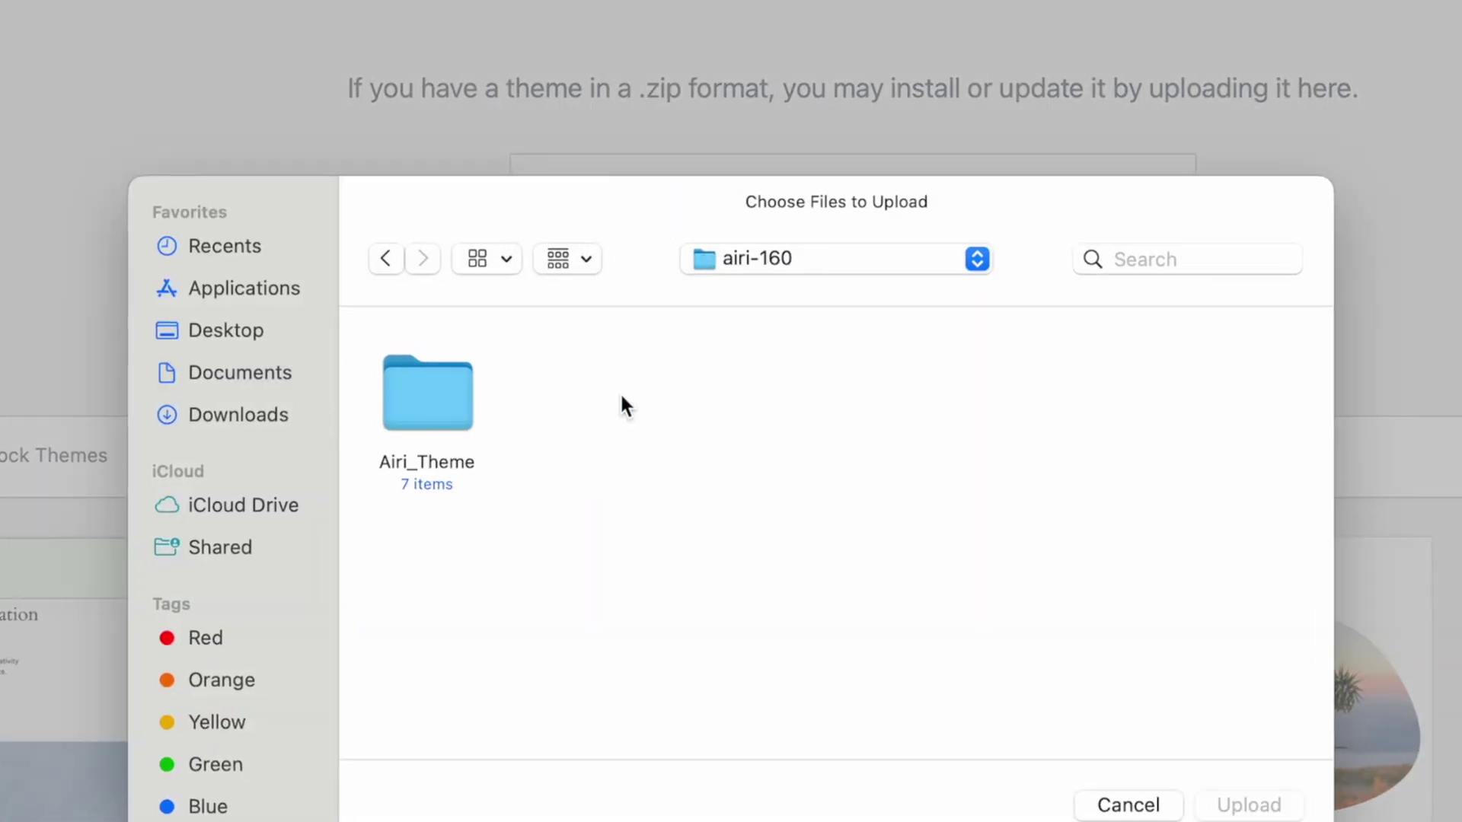
{"action": "double_click", "coordinate": [423, 409]}
{"action": "double_click", "coordinate": [660, 612]}
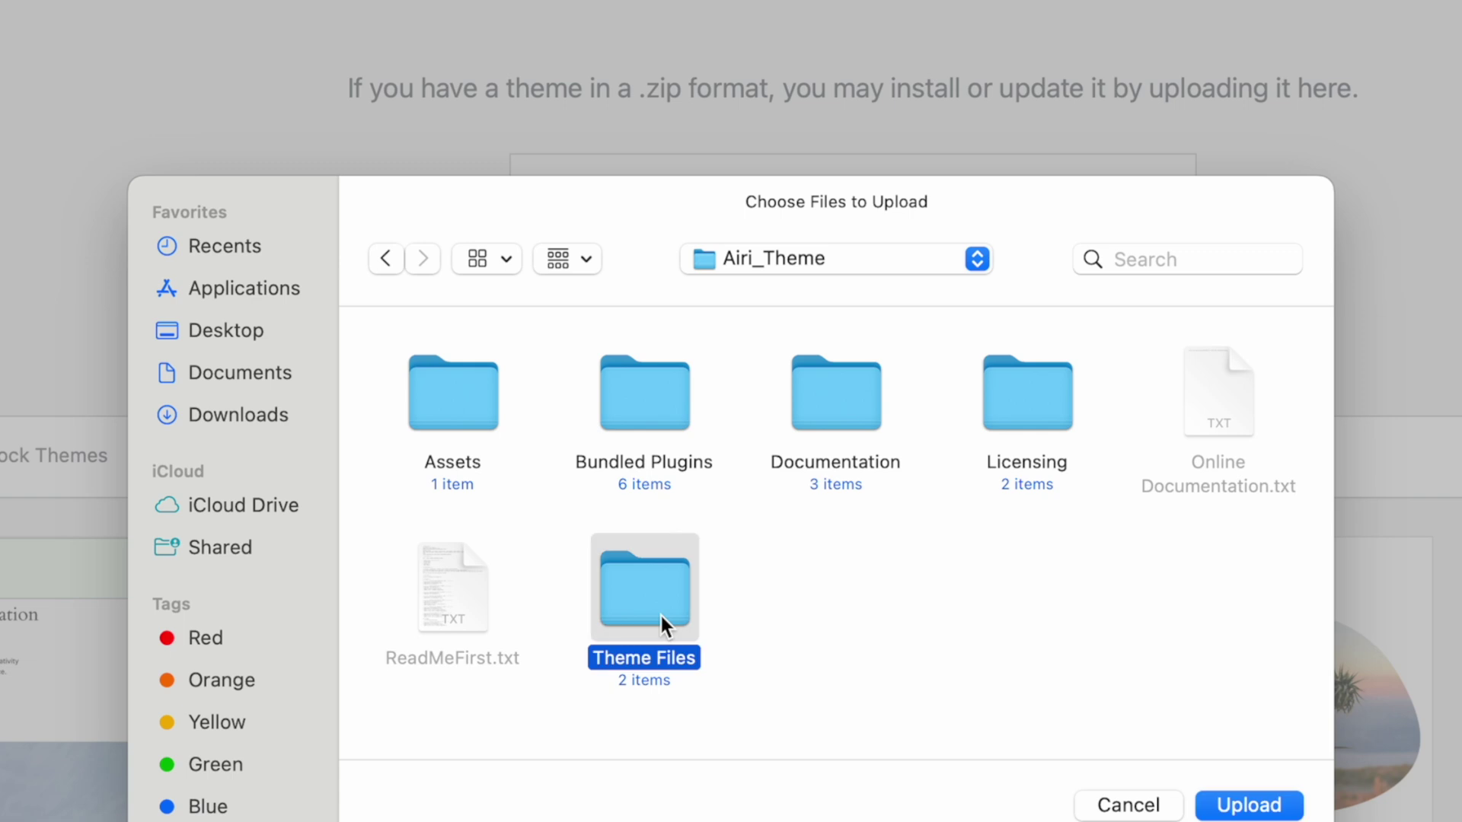
{"action": "left_click", "coordinate": [596, 404]}
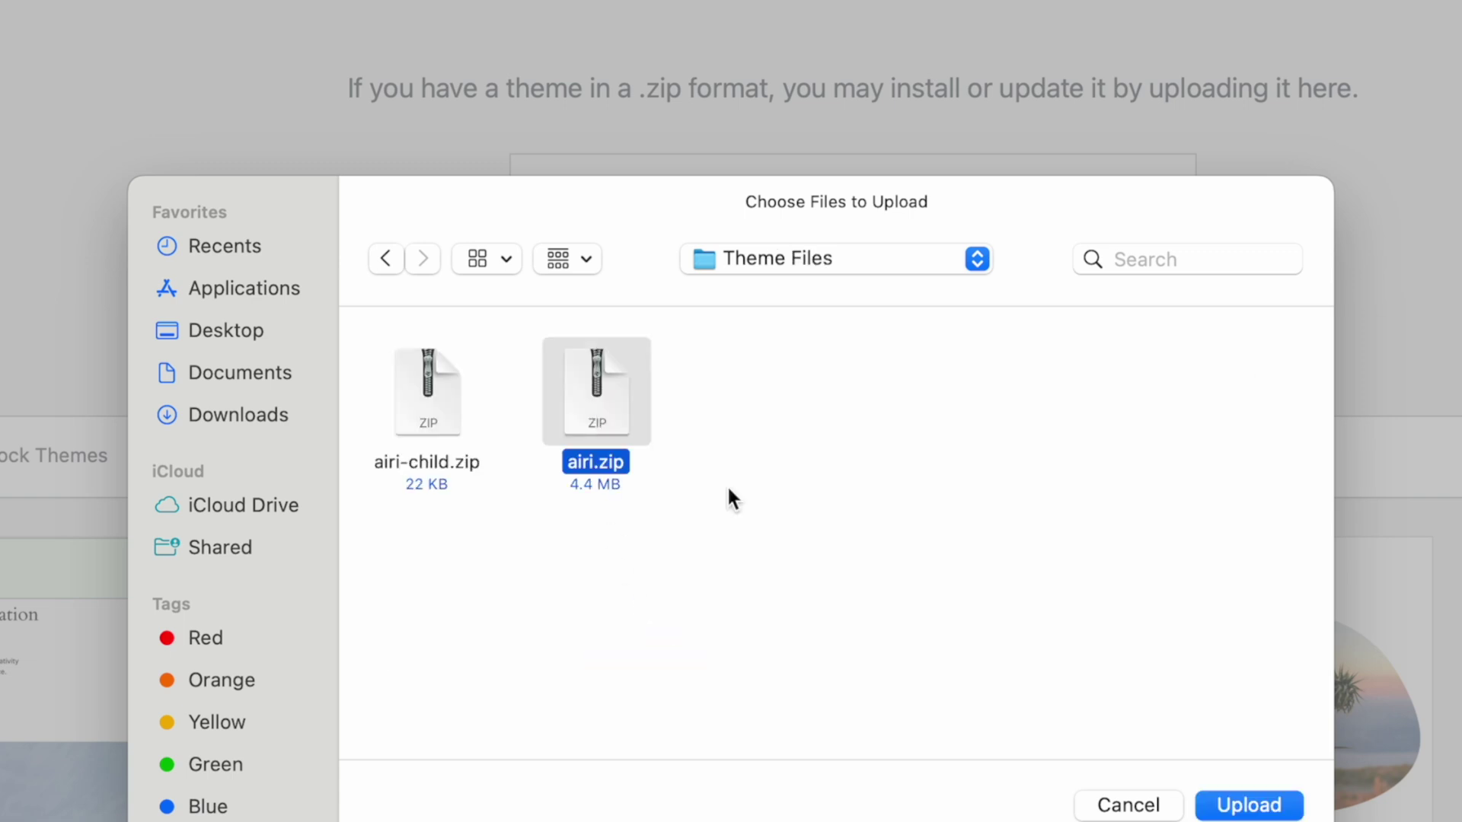
{"action": "left_click", "coordinate": [1249, 805]}
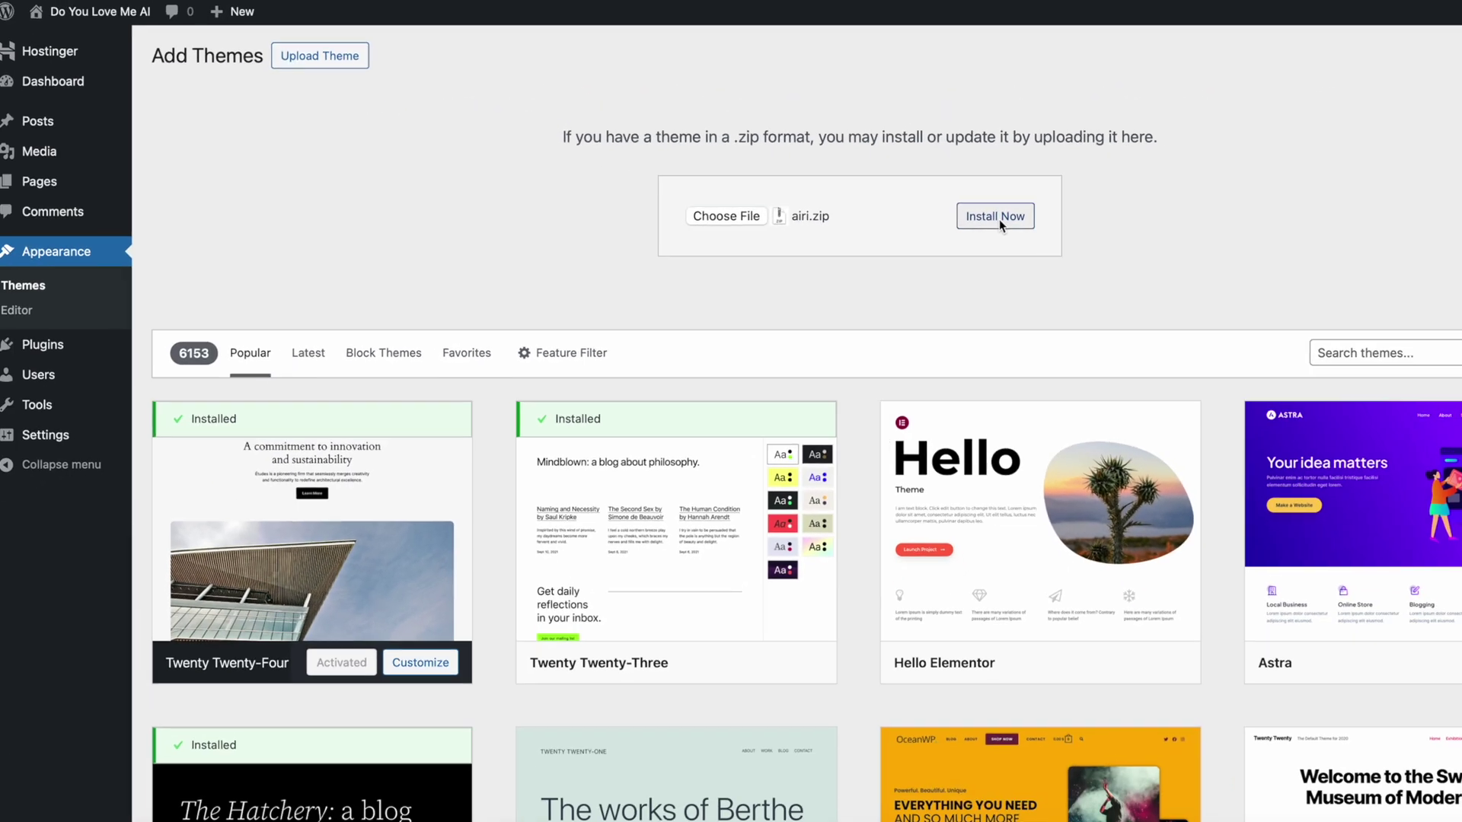
{"action": "left_click", "coordinate": [1089, 225]}
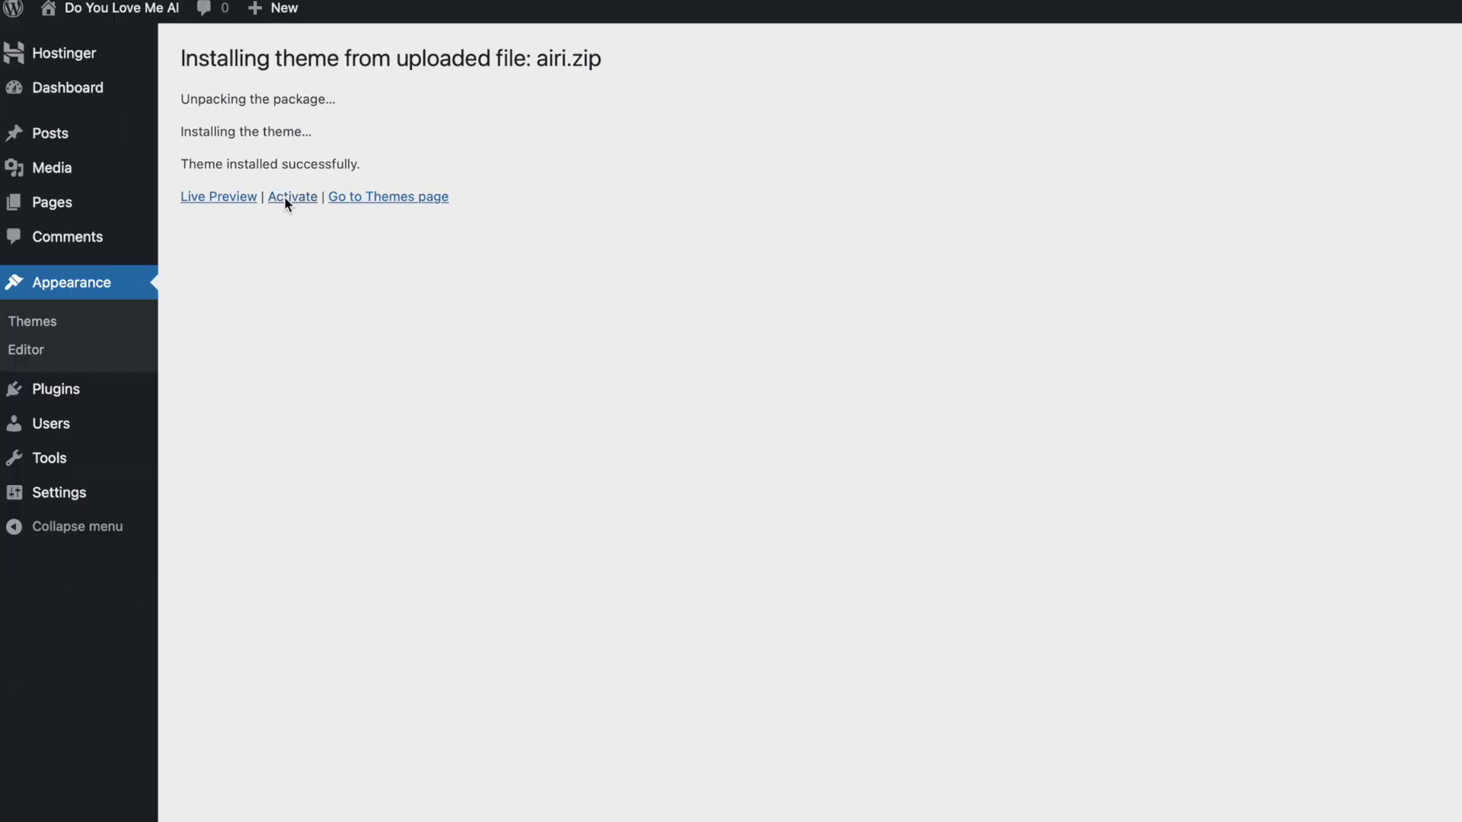
Activate Airi and install Demo Data, LA-Studio Core, Header Builder, WPBakery and WooCommerce plugins.
{"action": "left_click", "coordinate": [249, 177]}
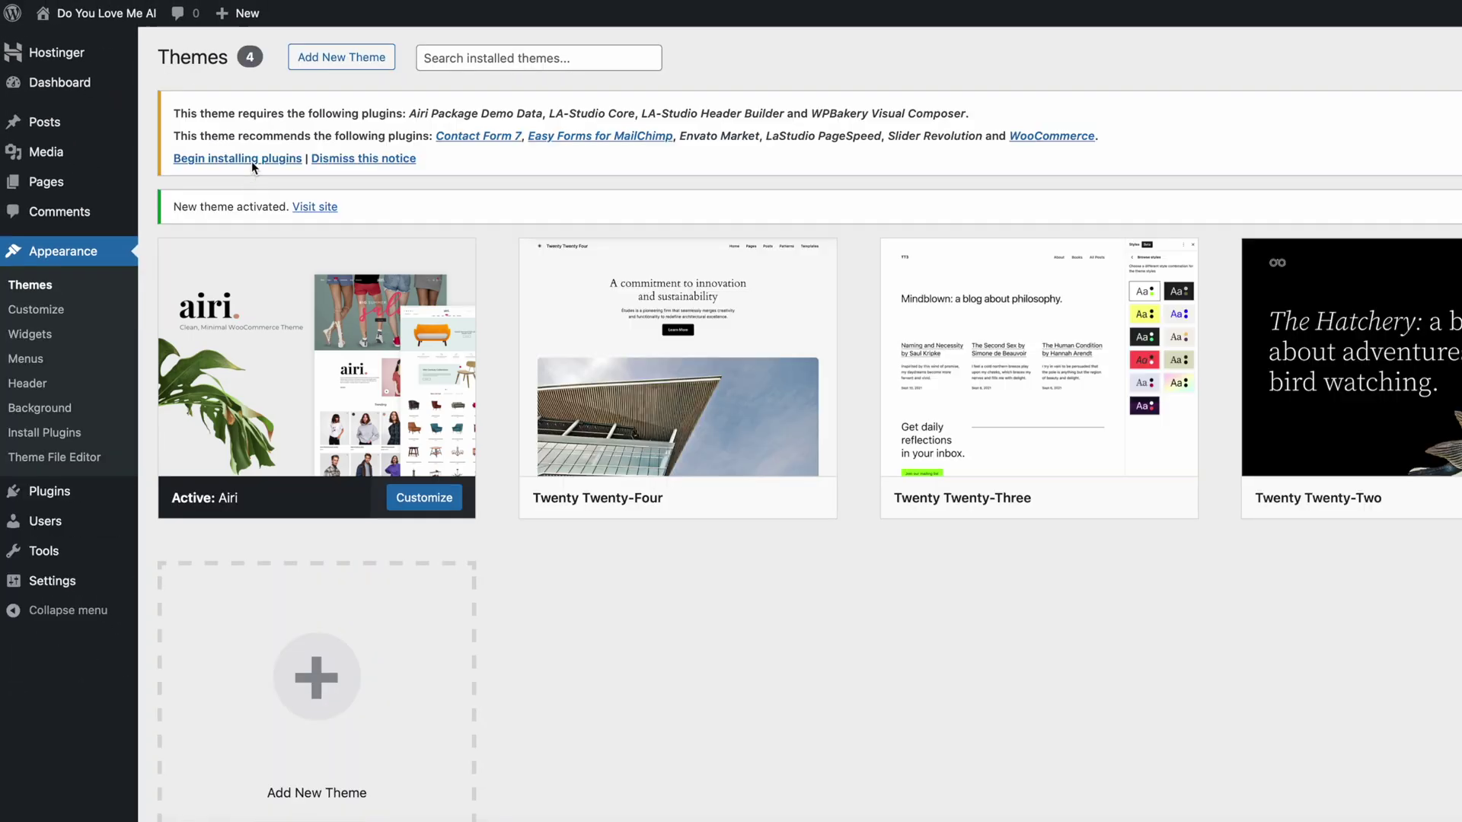
{"action": "left_click", "coordinate": [252, 160]}
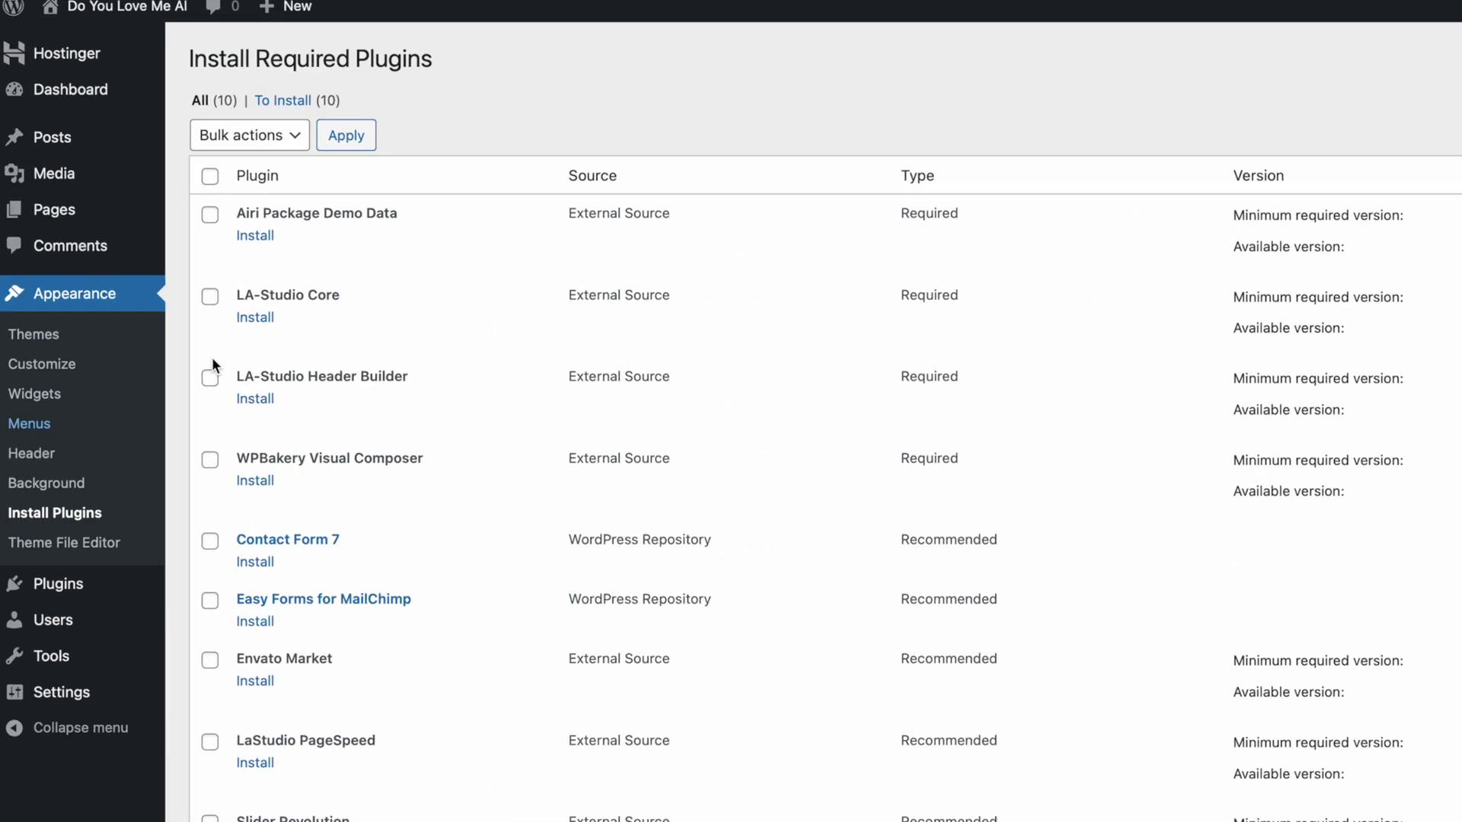
{"action": "left_click", "coordinate": [372, 317]}
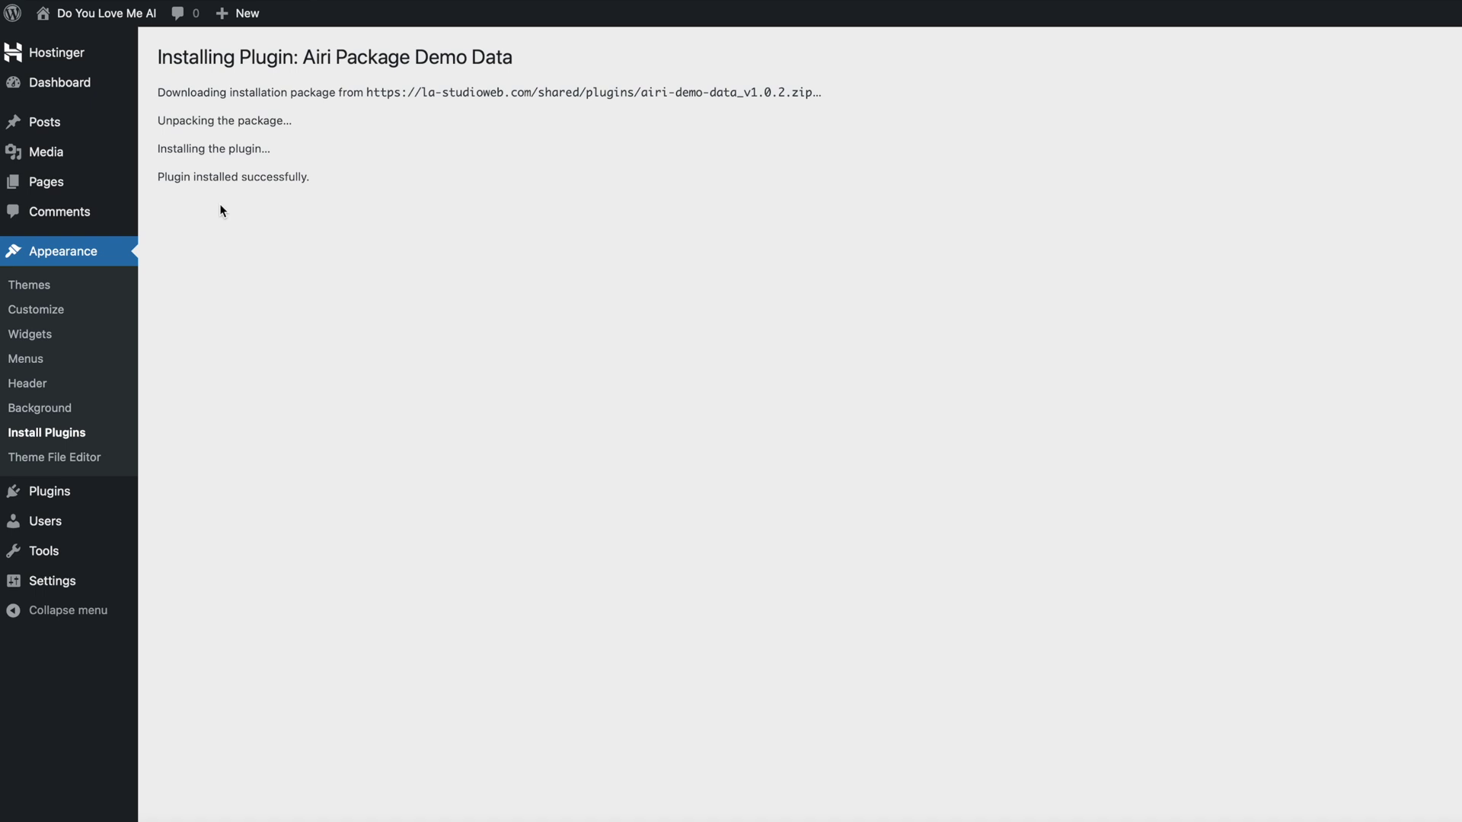
{"action": "left_click", "coordinate": [221, 207]}
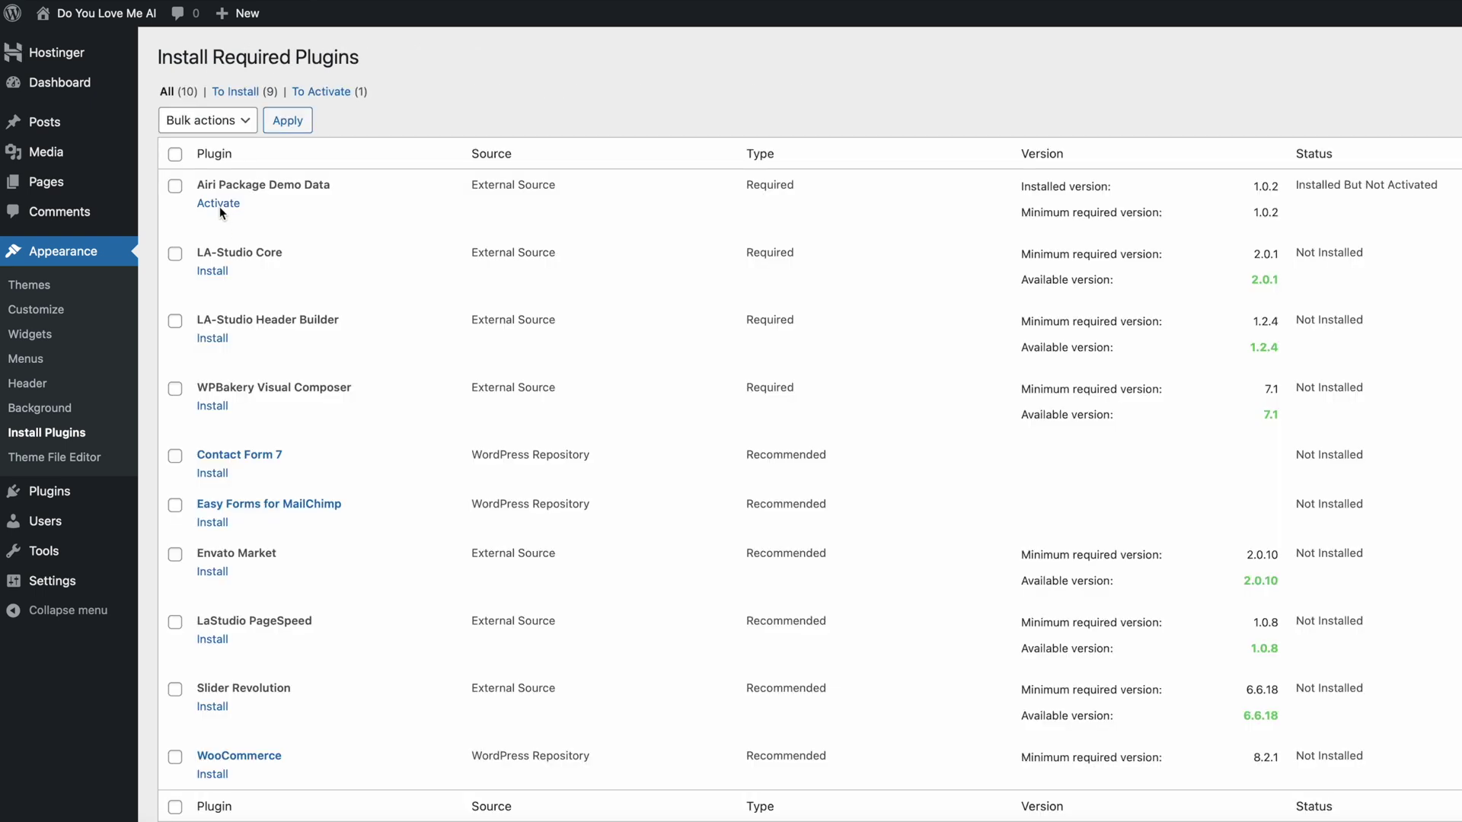
{"action": "left_click", "coordinate": [212, 271]}
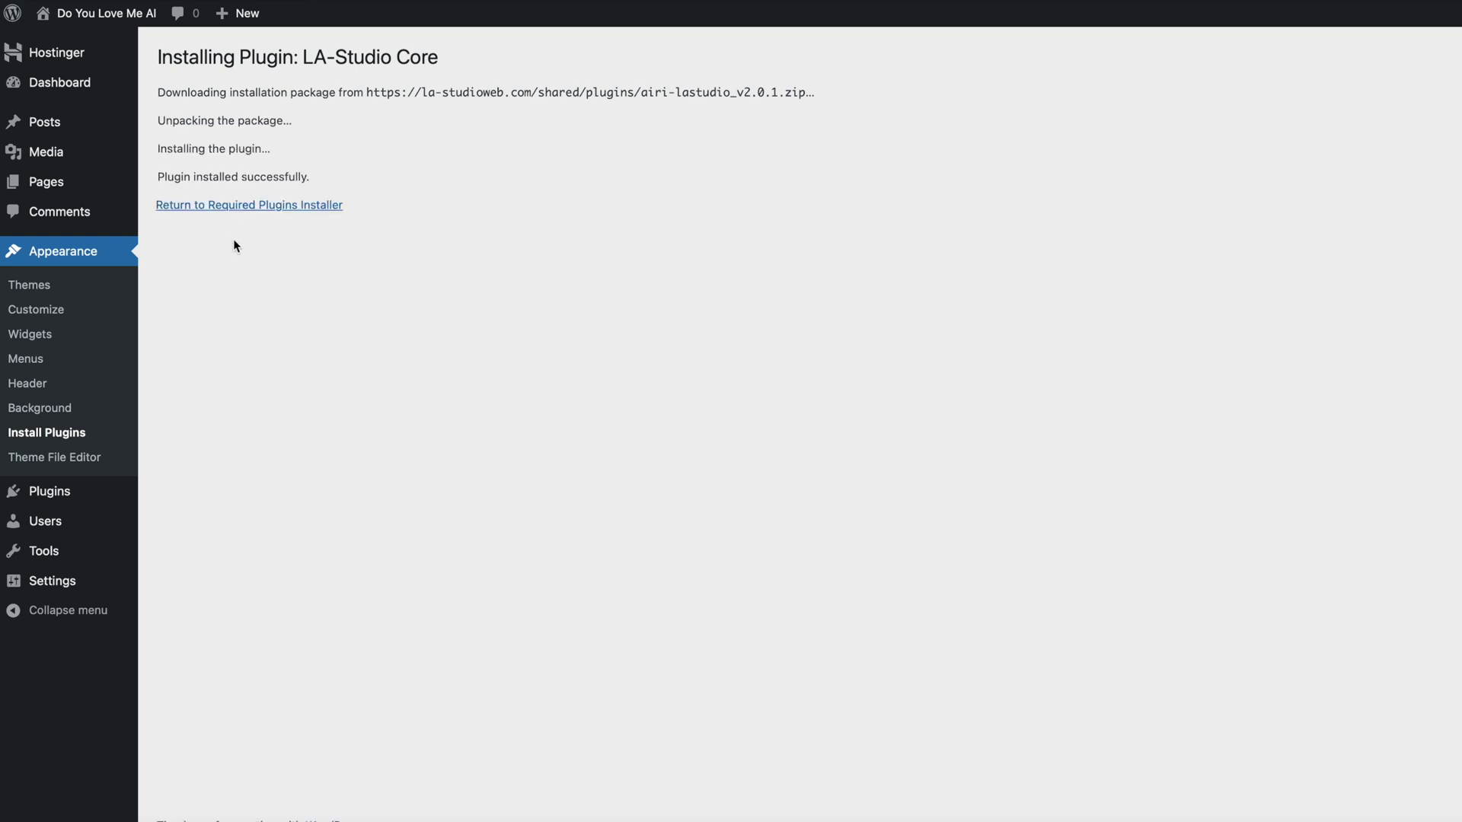
{"action": "left_click", "coordinate": [243, 207]}
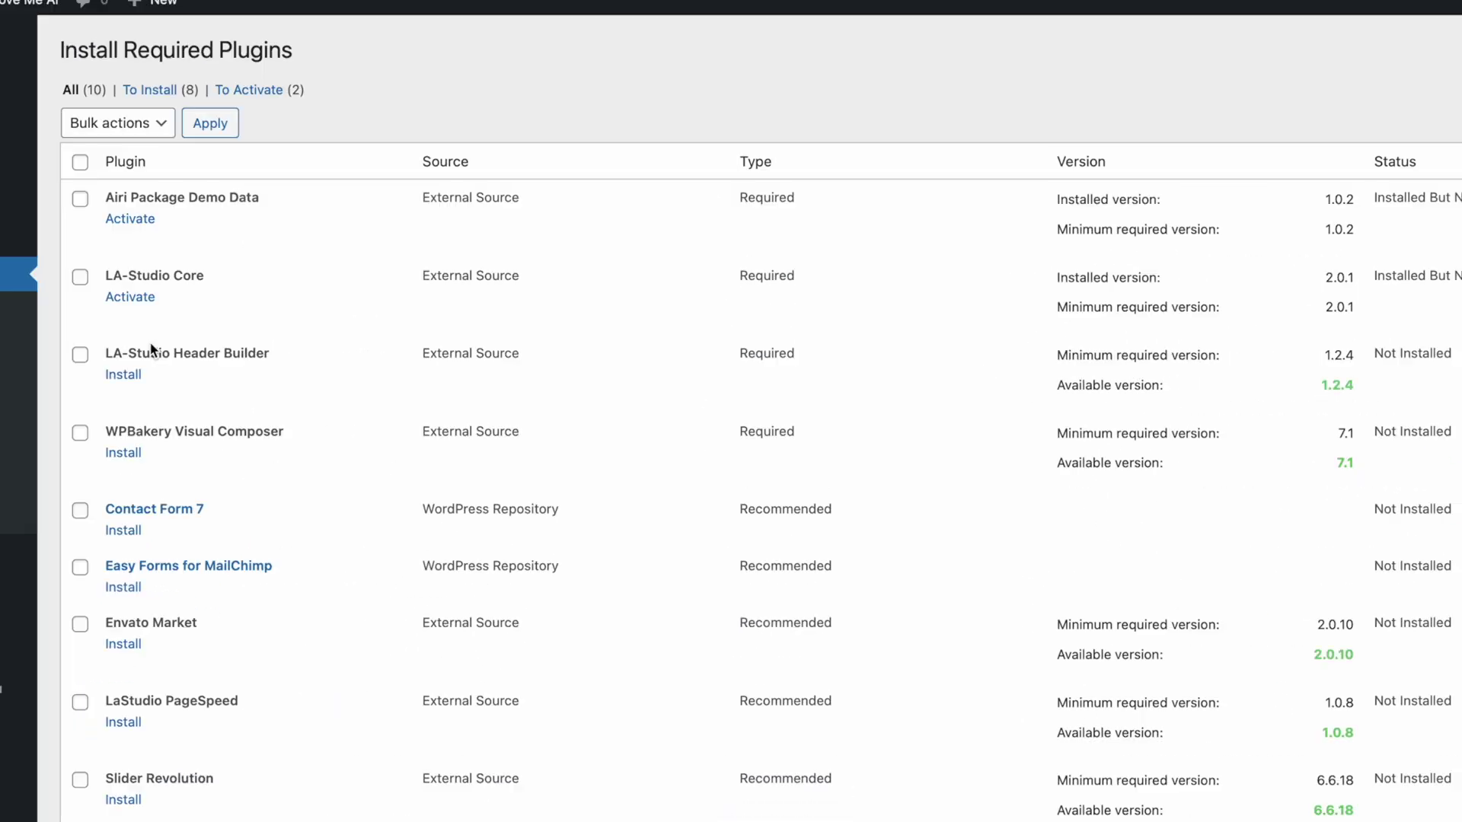
{"action": "left_click", "coordinate": [134, 374]}
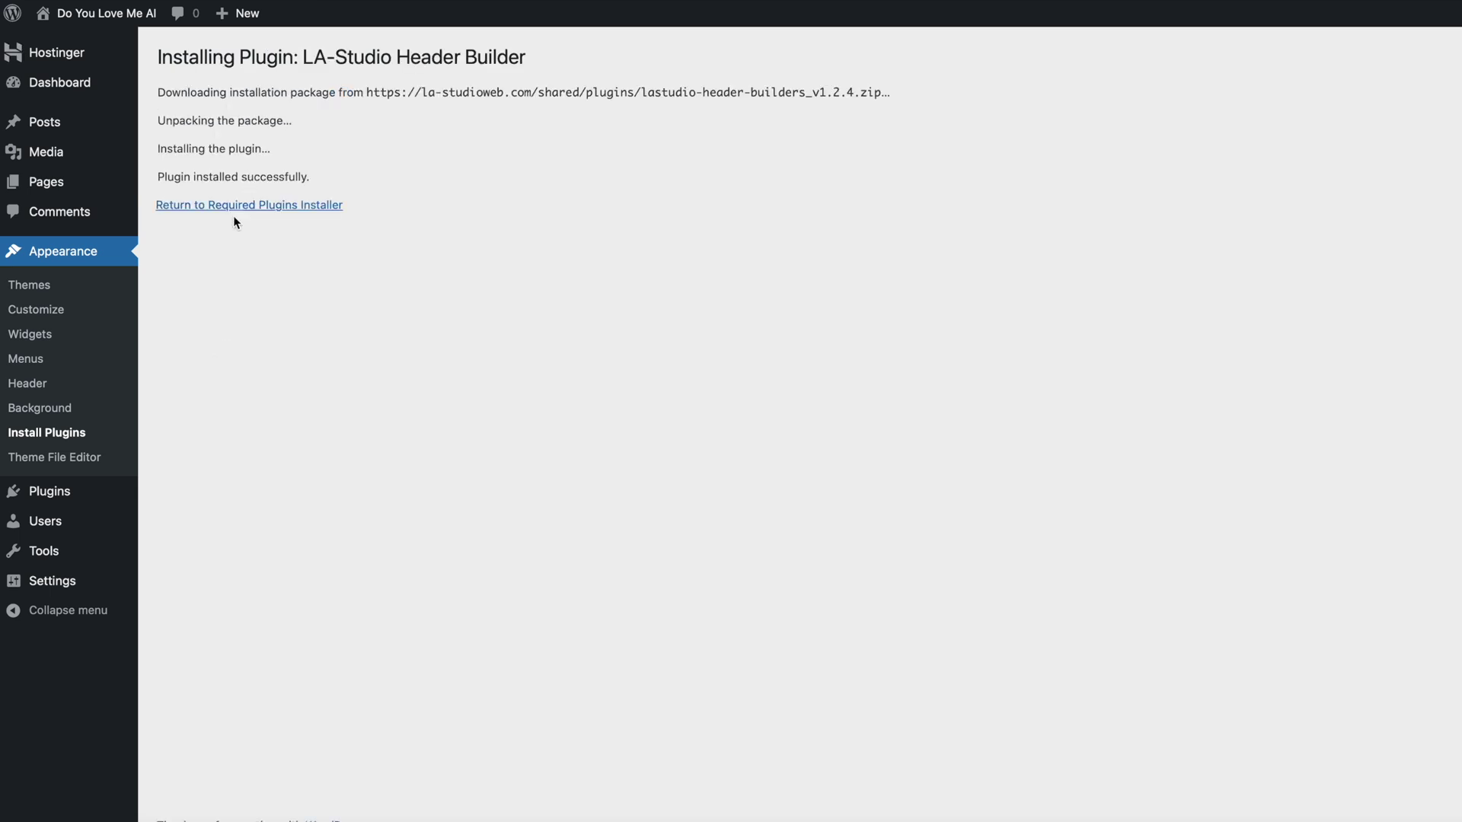
{"action": "left_click", "coordinate": [240, 207]}
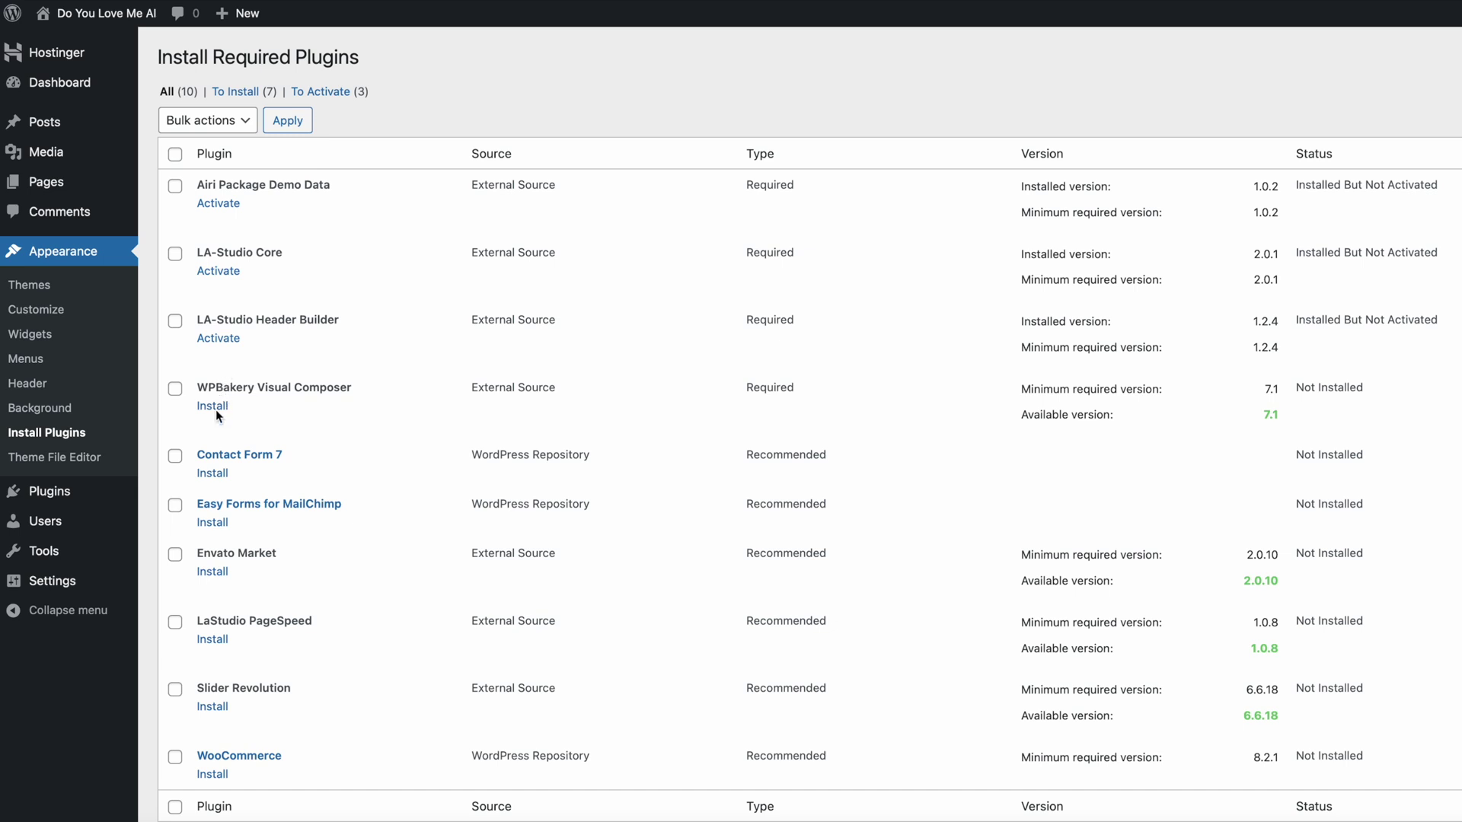
{"action": "left_click", "coordinate": [216, 409]}
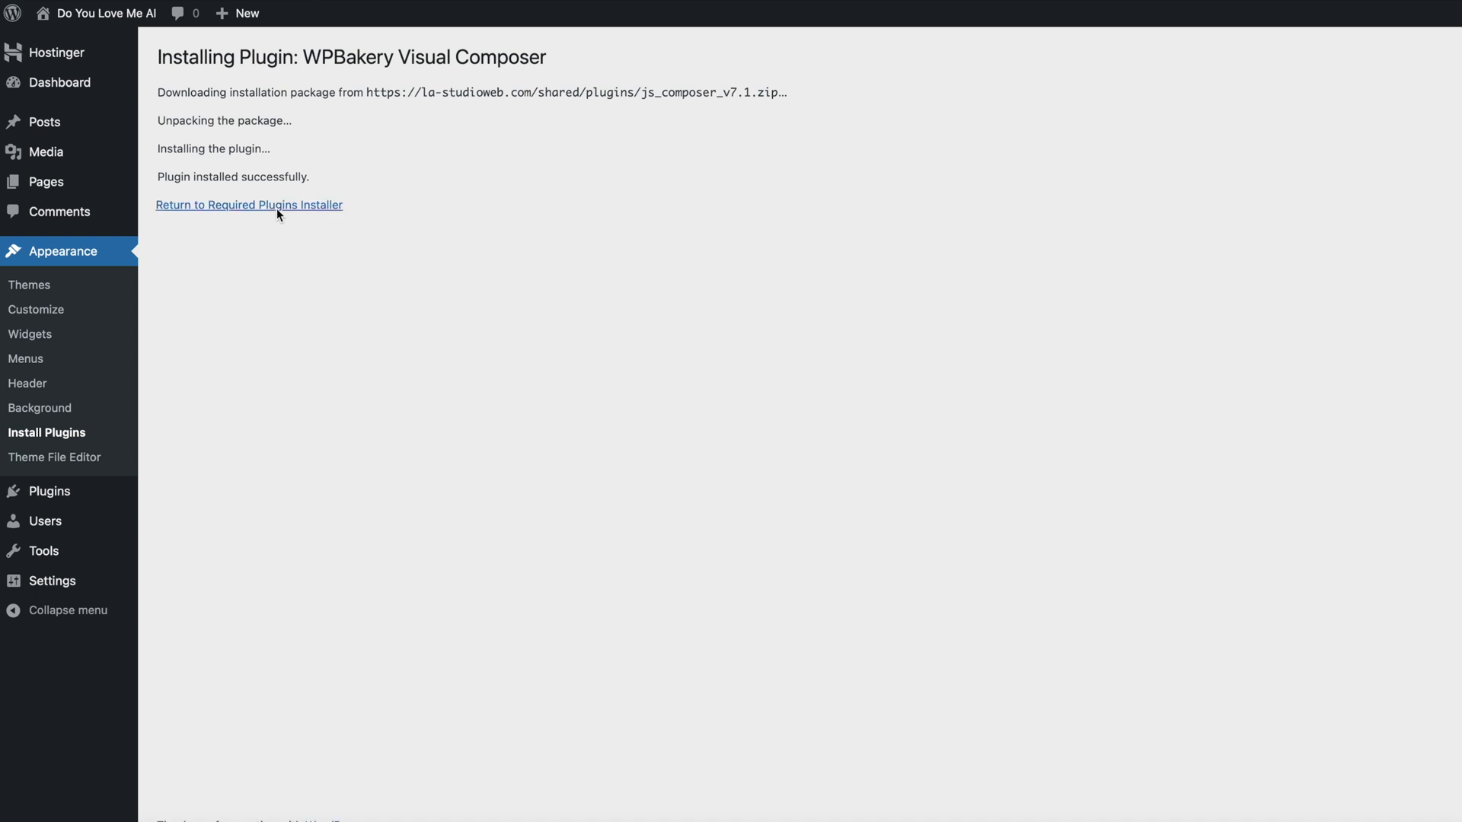
{"action": "left_click", "coordinate": [276, 207]}
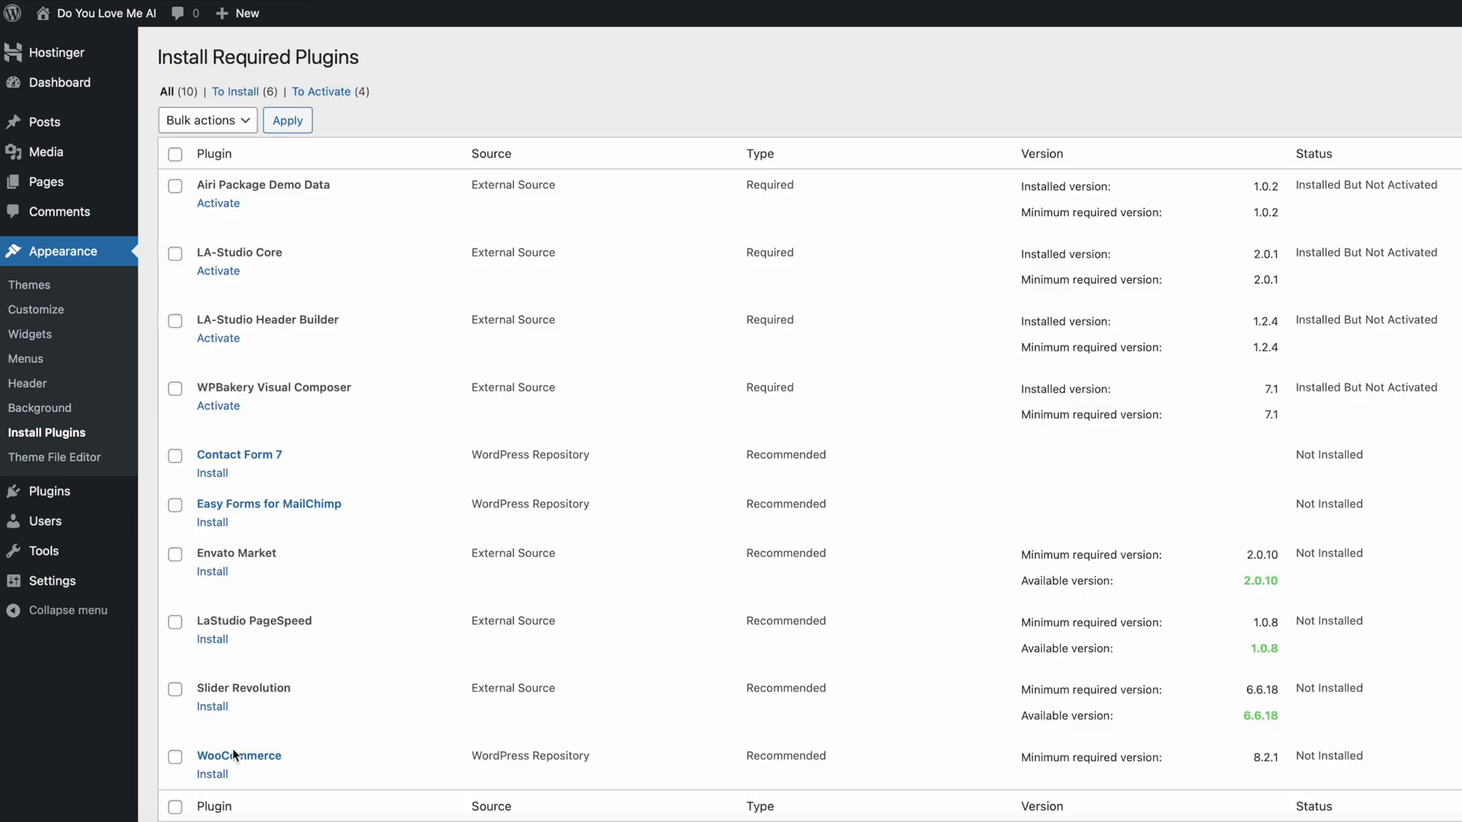
{"action": "left_click", "coordinate": [219, 772]}
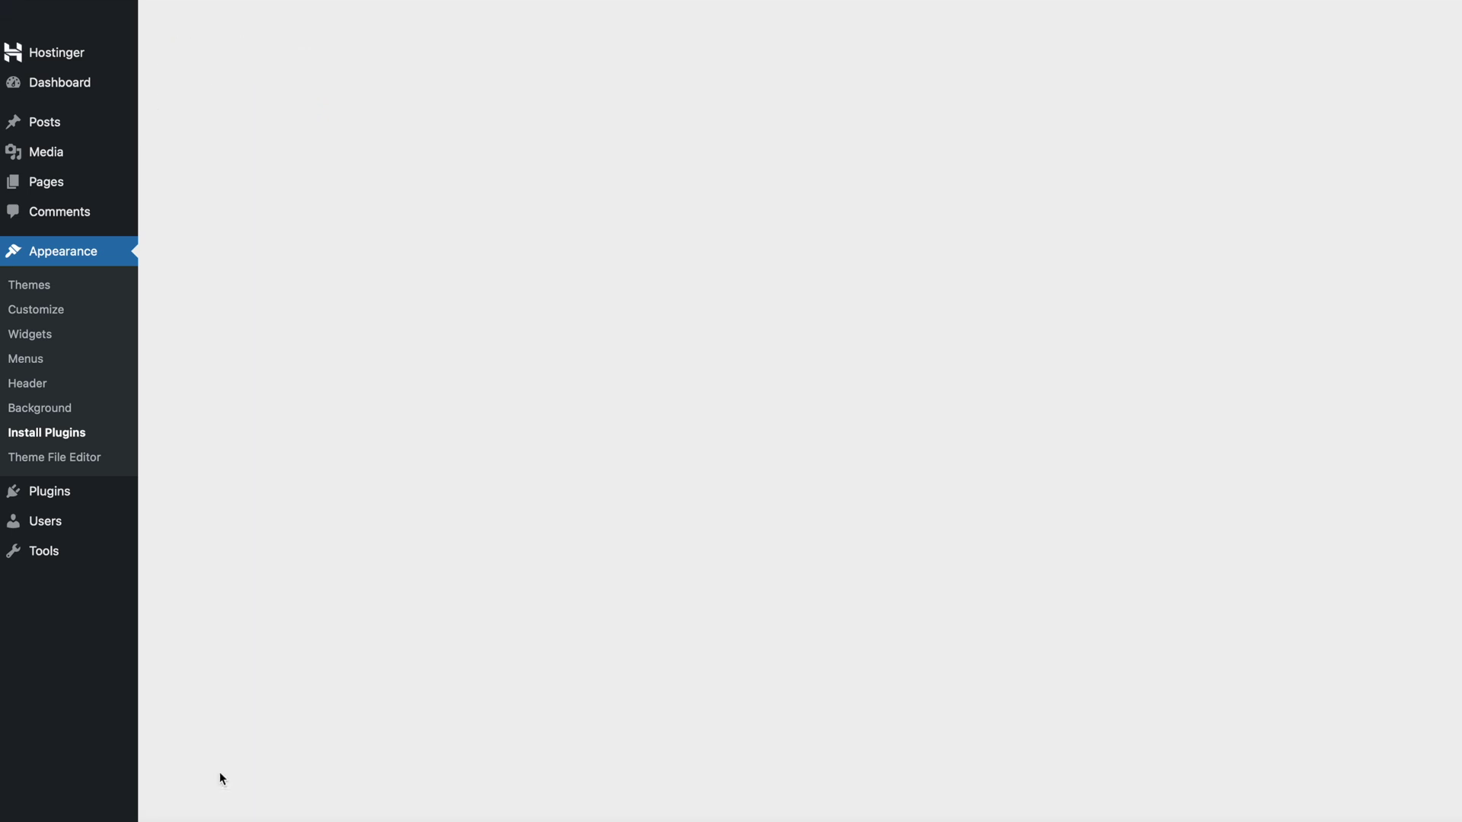
{"action": "left_click", "coordinate": [309, 208]}
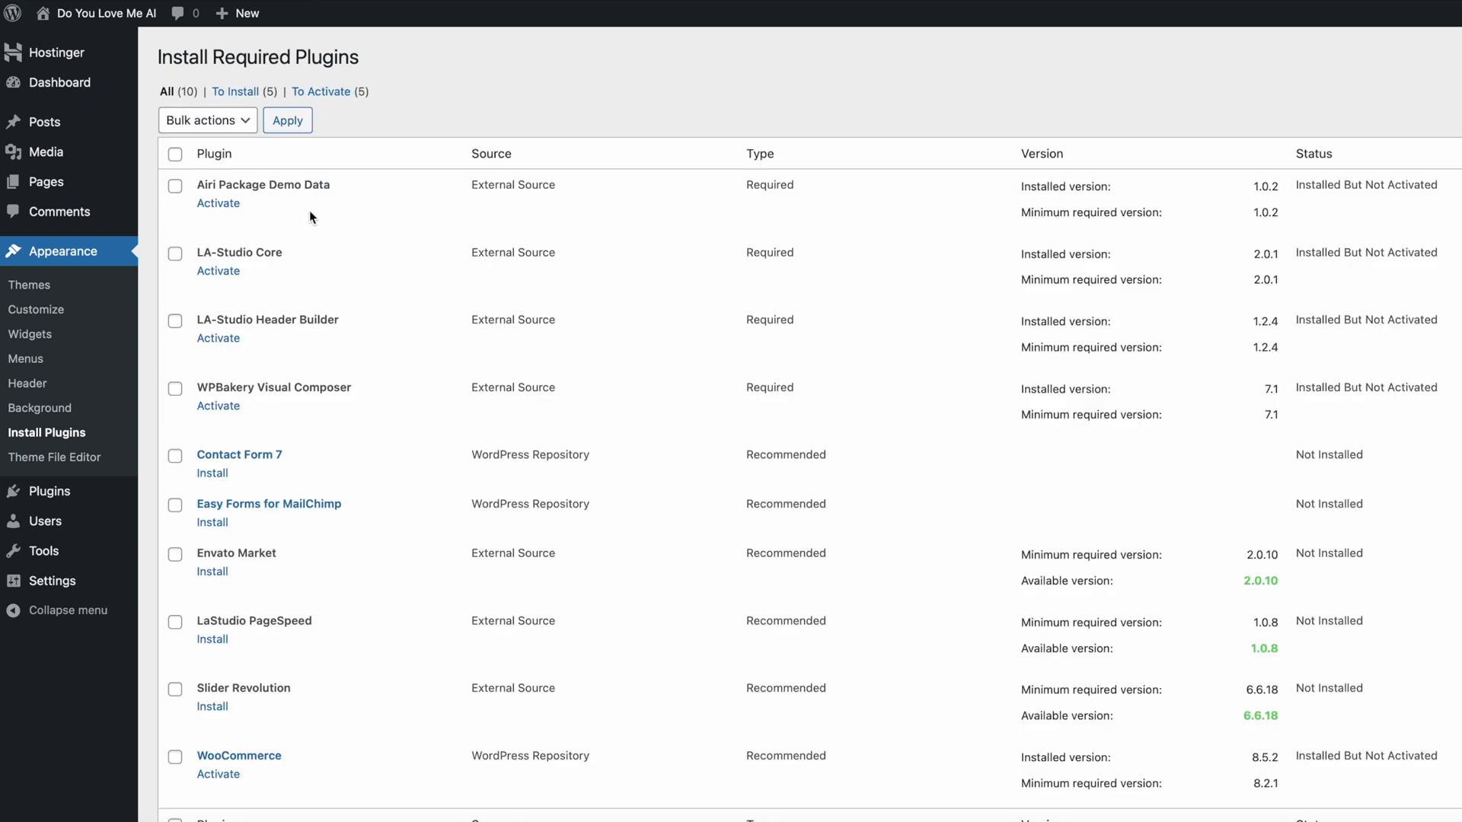
Bulk-activate all five newly installed plugins.
{"action": "scroll", "coordinate": [326, 295], "scroll_direction": "down", "scroll_amount": 3}
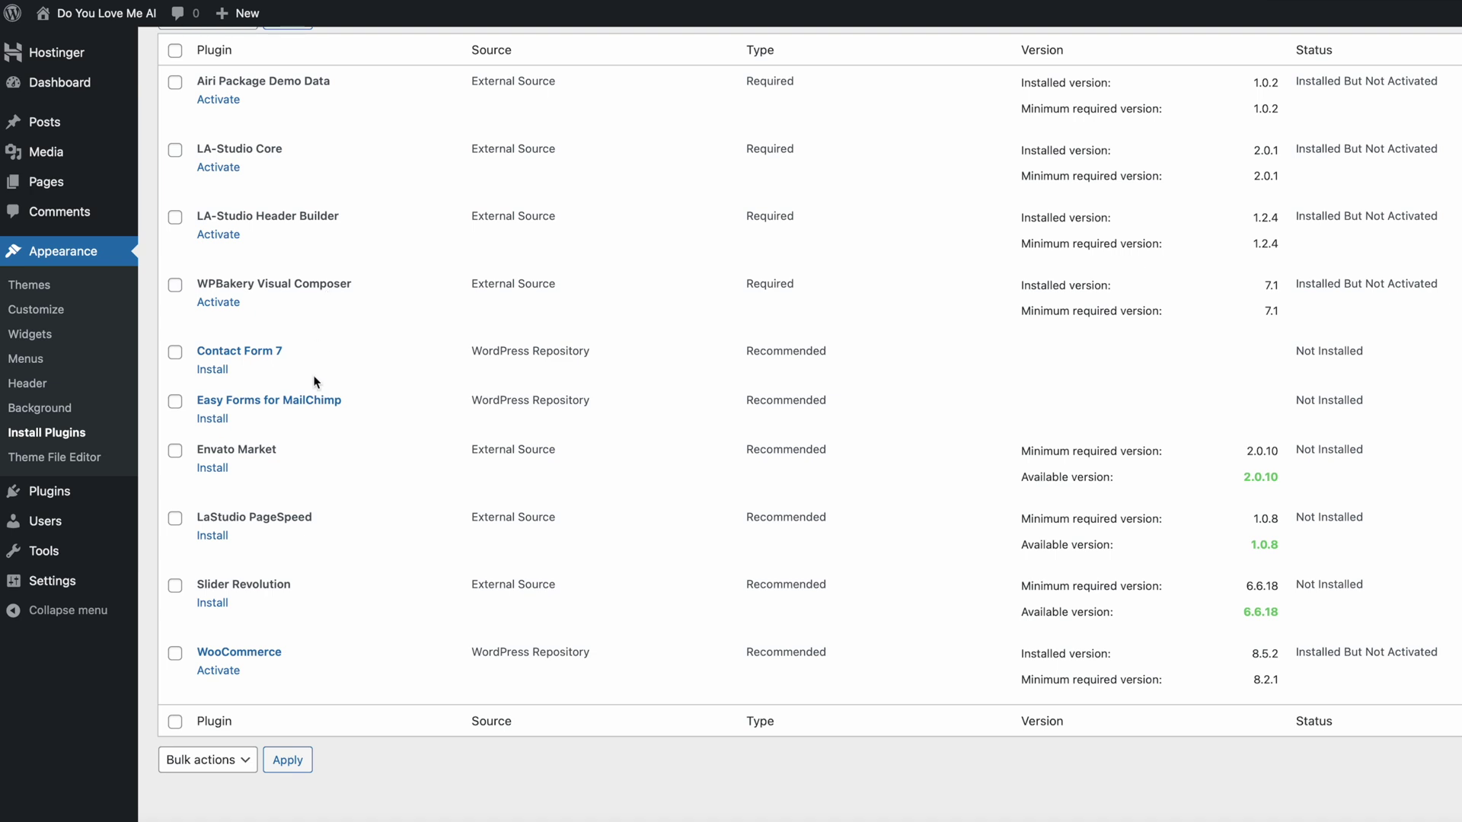
{"action": "scroll", "coordinate": [316, 382], "scroll_direction": "up", "scroll_amount": 2}
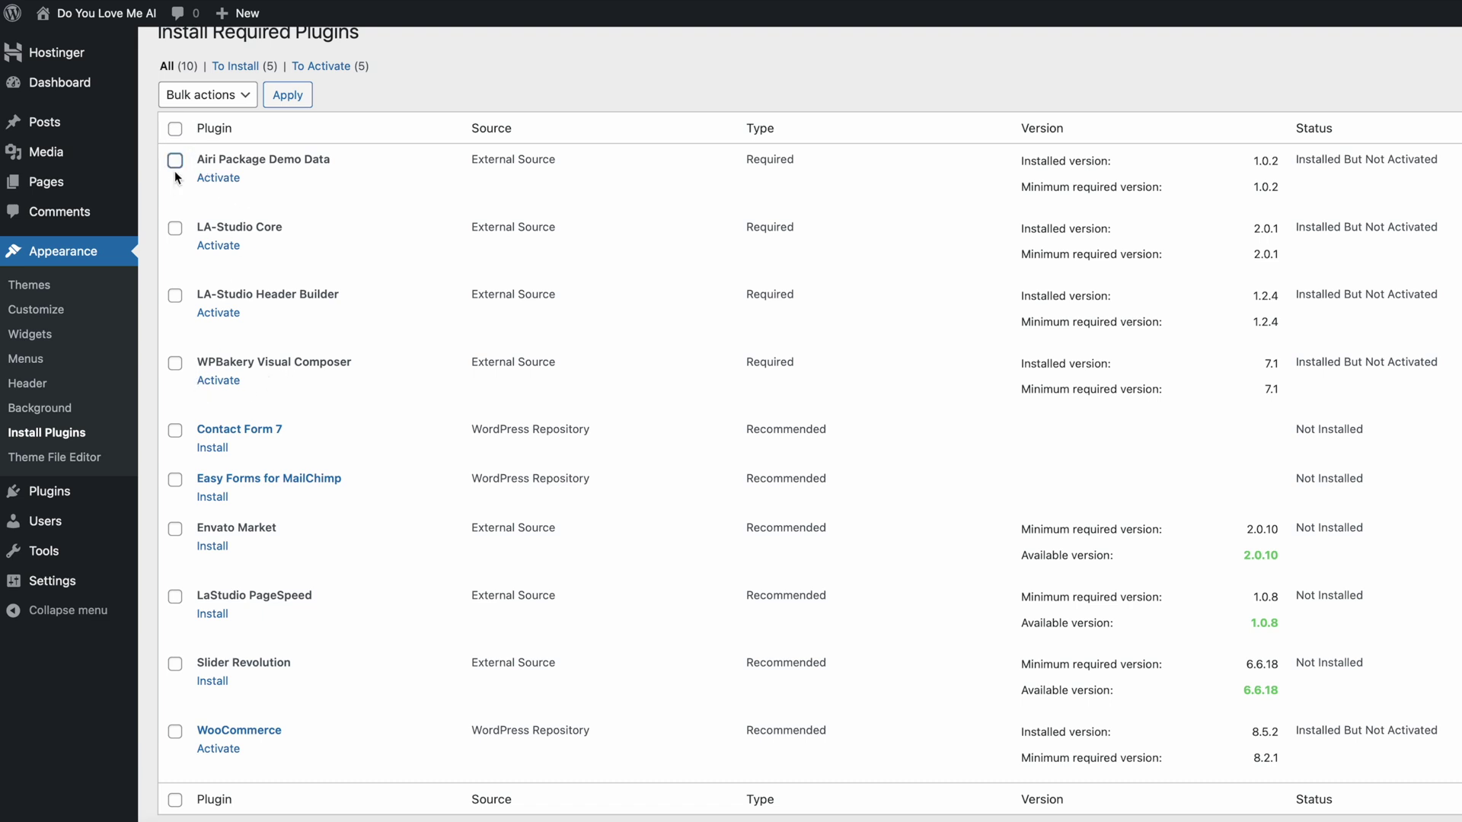
{"action": "left_click", "coordinate": [175, 363]}
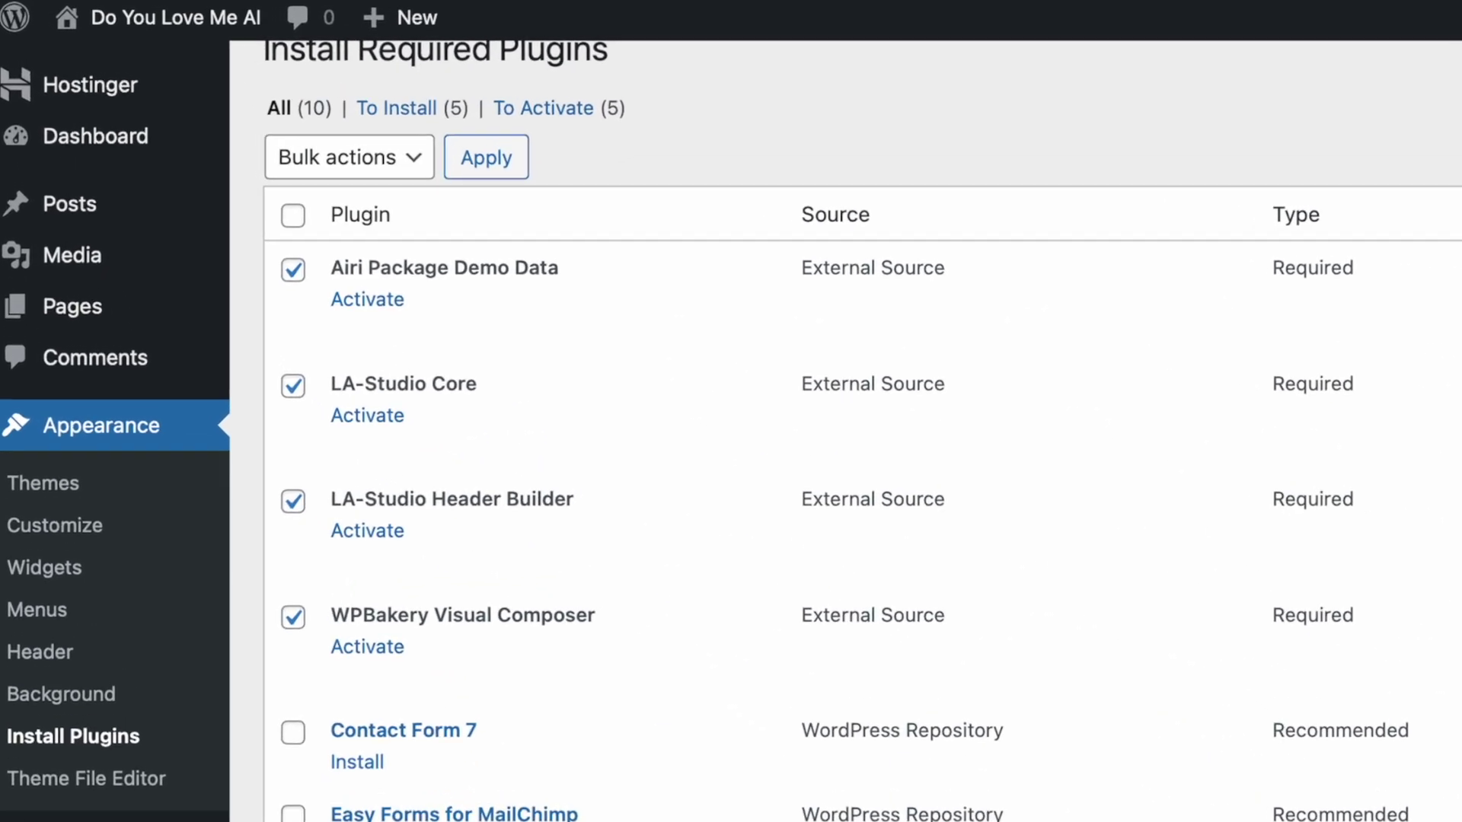
{"action": "left_click", "coordinate": [421, 157]}
{"action": "left_click", "coordinate": [365, 252]}
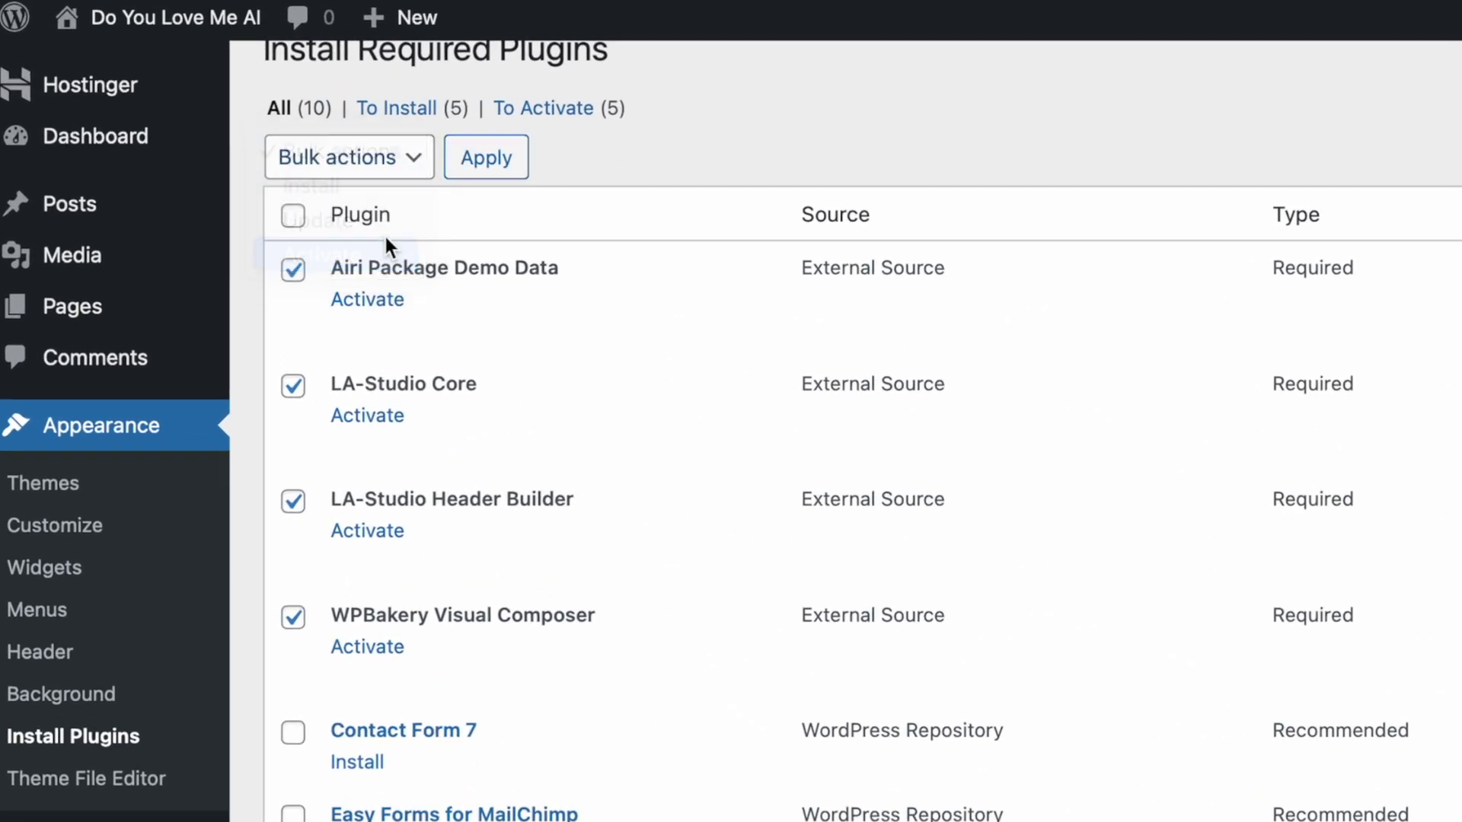
{"action": "left_click", "coordinate": [479, 160]}
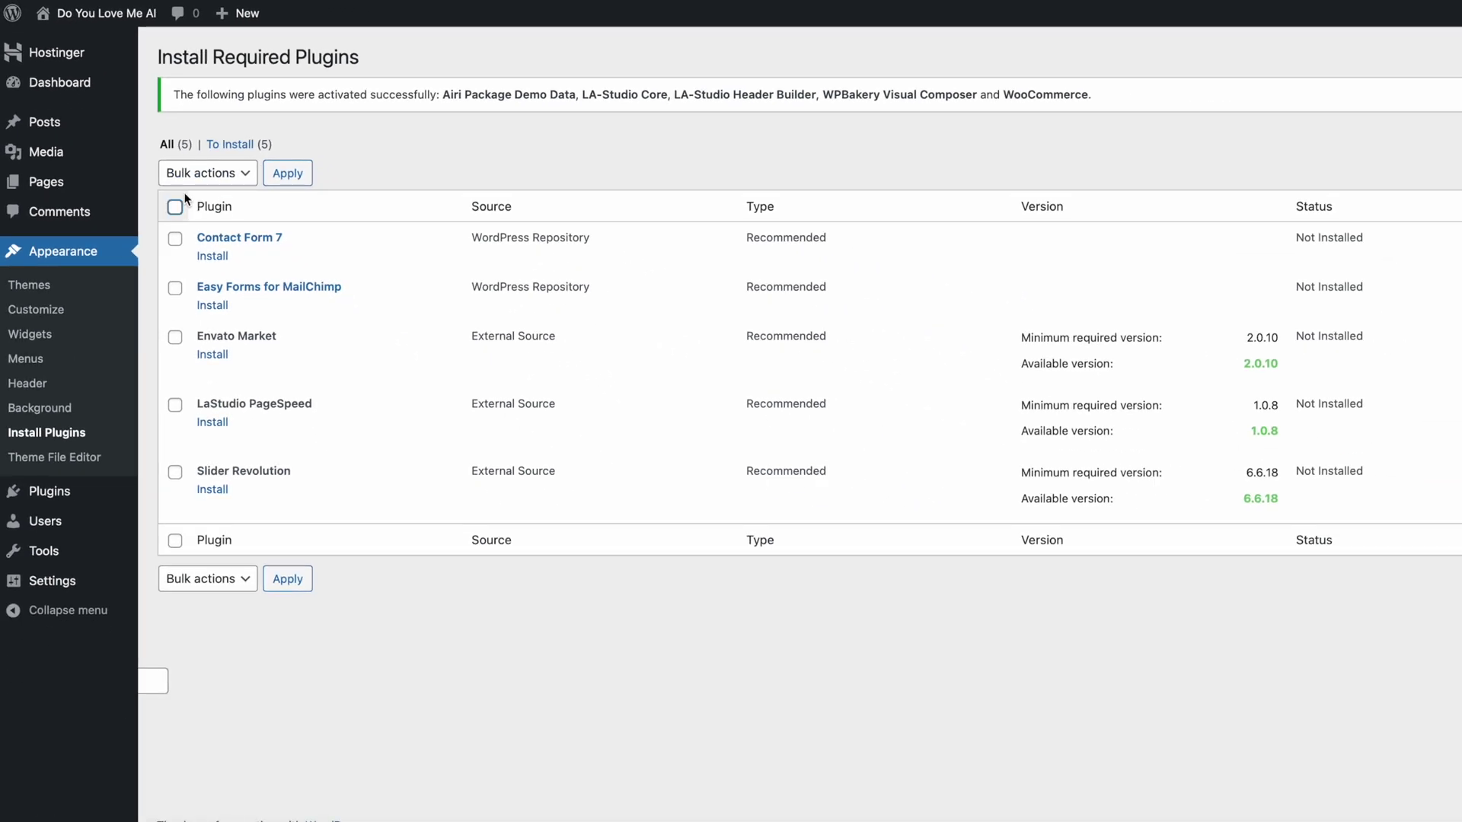
{"action": "scroll", "coordinate": [233, 746], "scroll_direction": "down", "scroll_amount": 4}
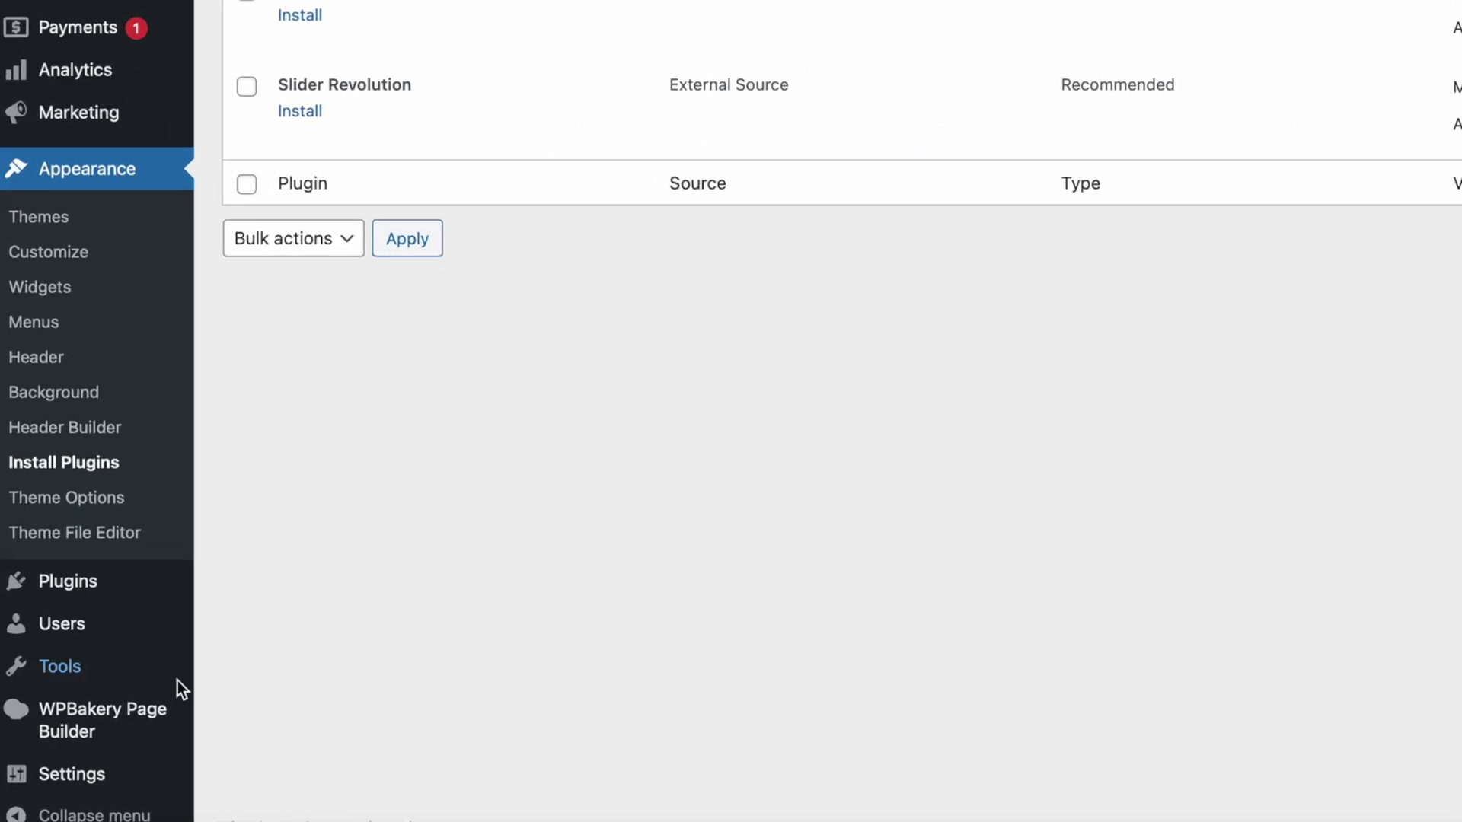
{"action": "mouse_move", "coordinate": [177, 670]}
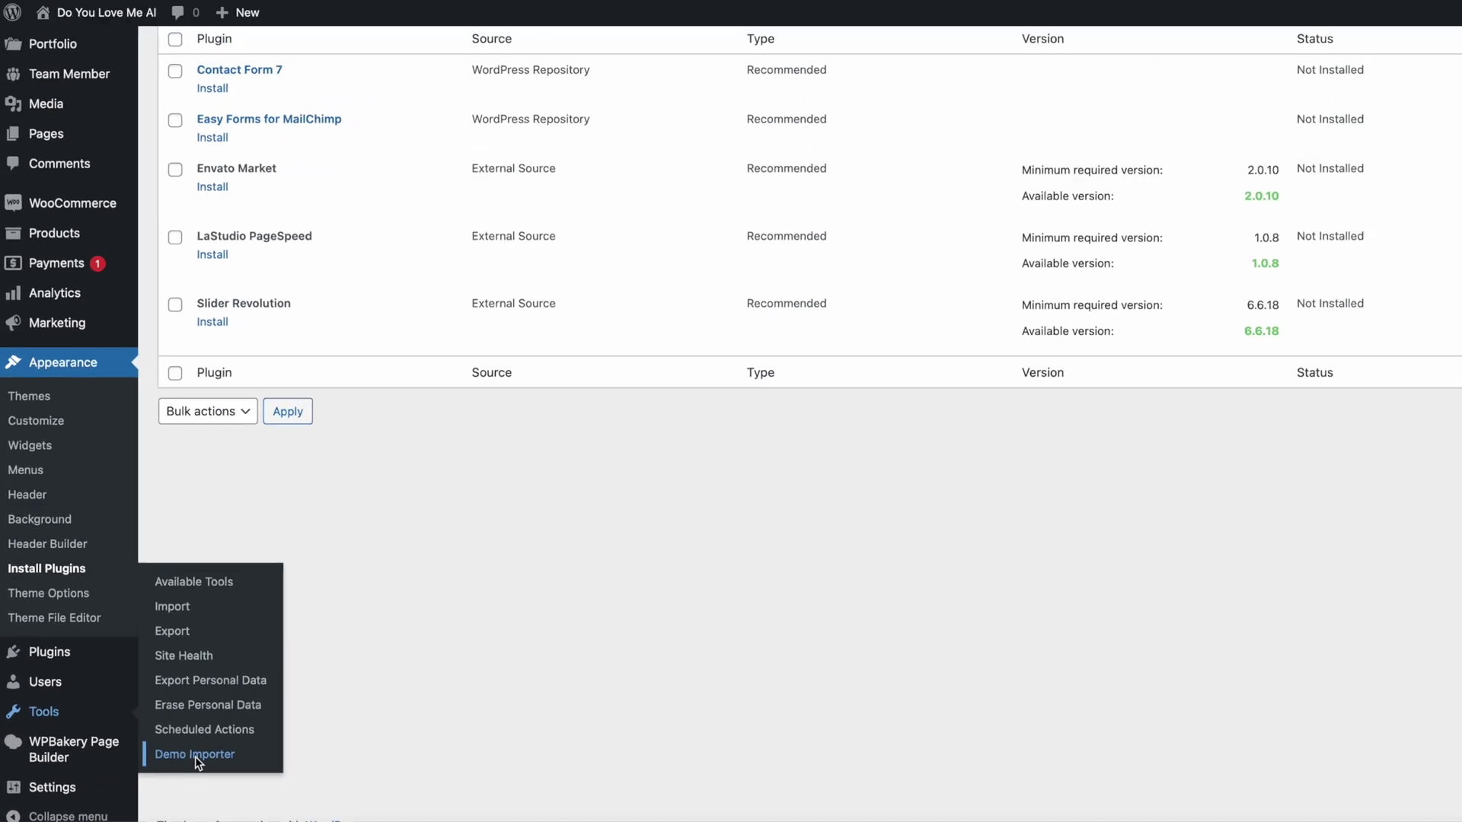
Import the Airi Furniture 05 demo from the Demo Importer and confirm the import.
{"action": "left_click", "coordinate": [292, 711]}
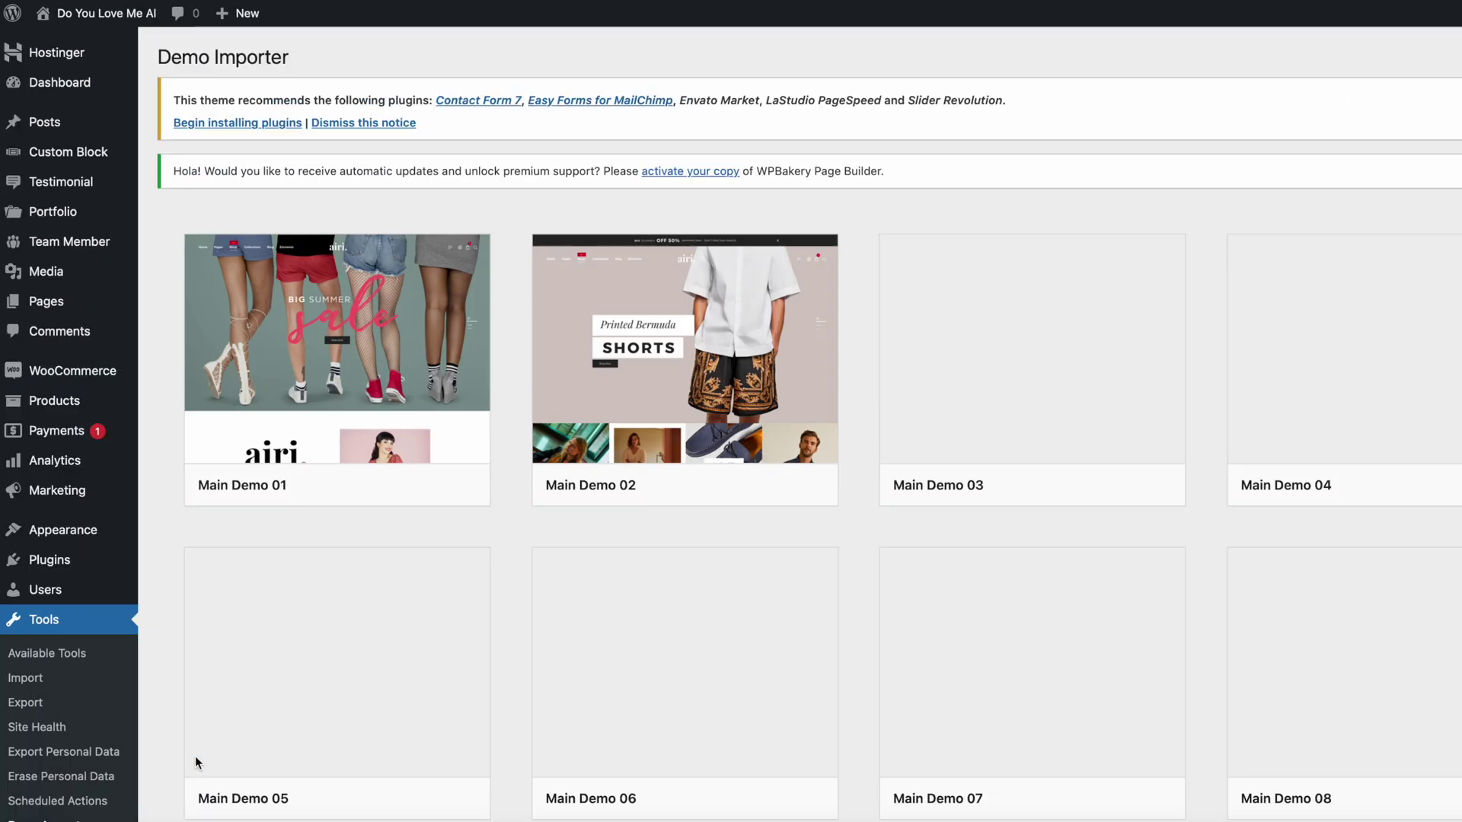
{"action": "mouse_move", "coordinate": [201, 743]}
{"action": "scroll", "coordinate": [427, 545], "scroll_direction": "down", "scroll_amount": 2}
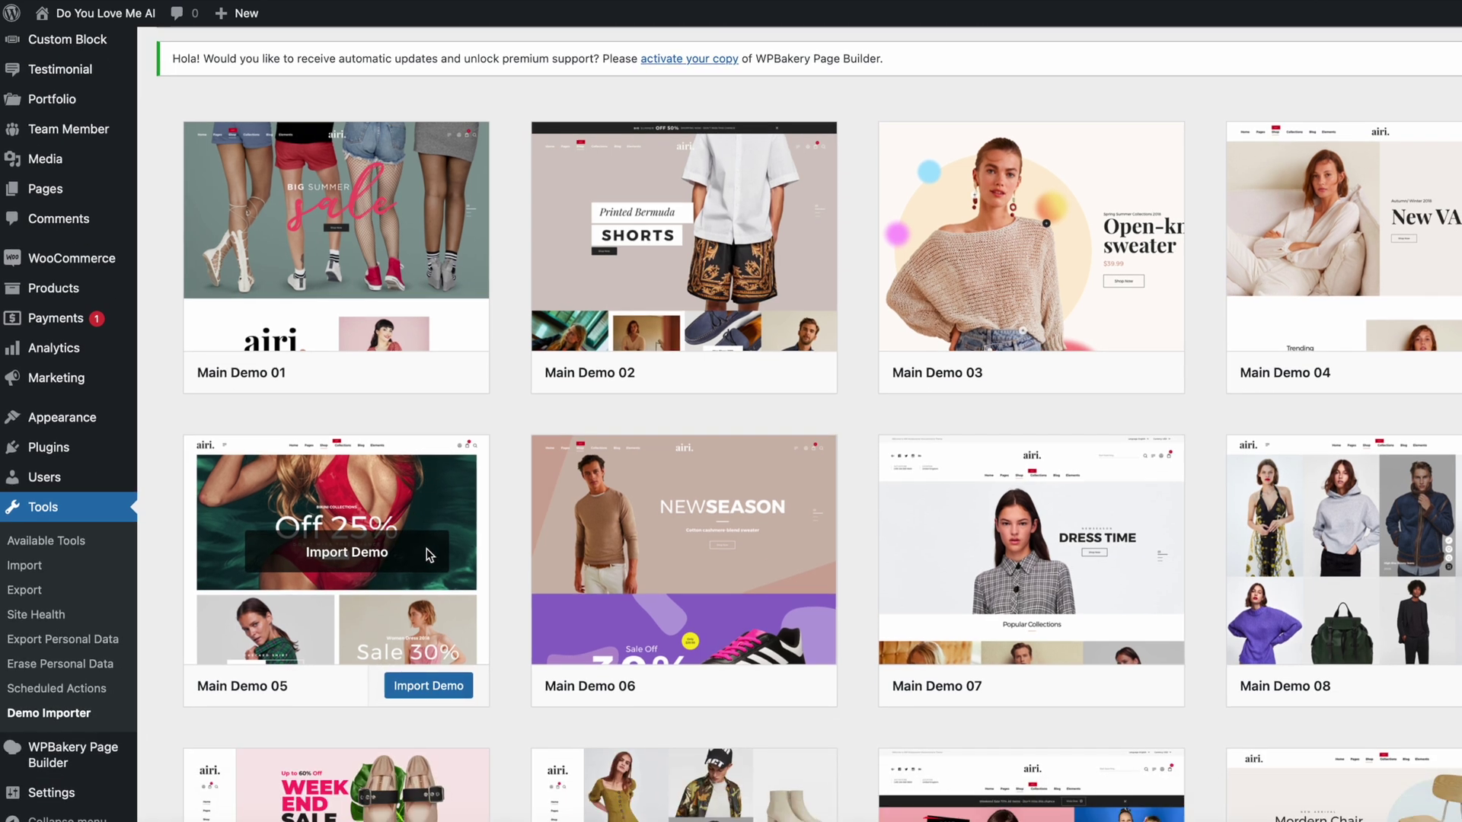
{"action": "scroll", "coordinate": [426, 548], "scroll_direction": "down", "scroll_amount": 1}
{"action": "mouse_move", "coordinate": [440, 294]}
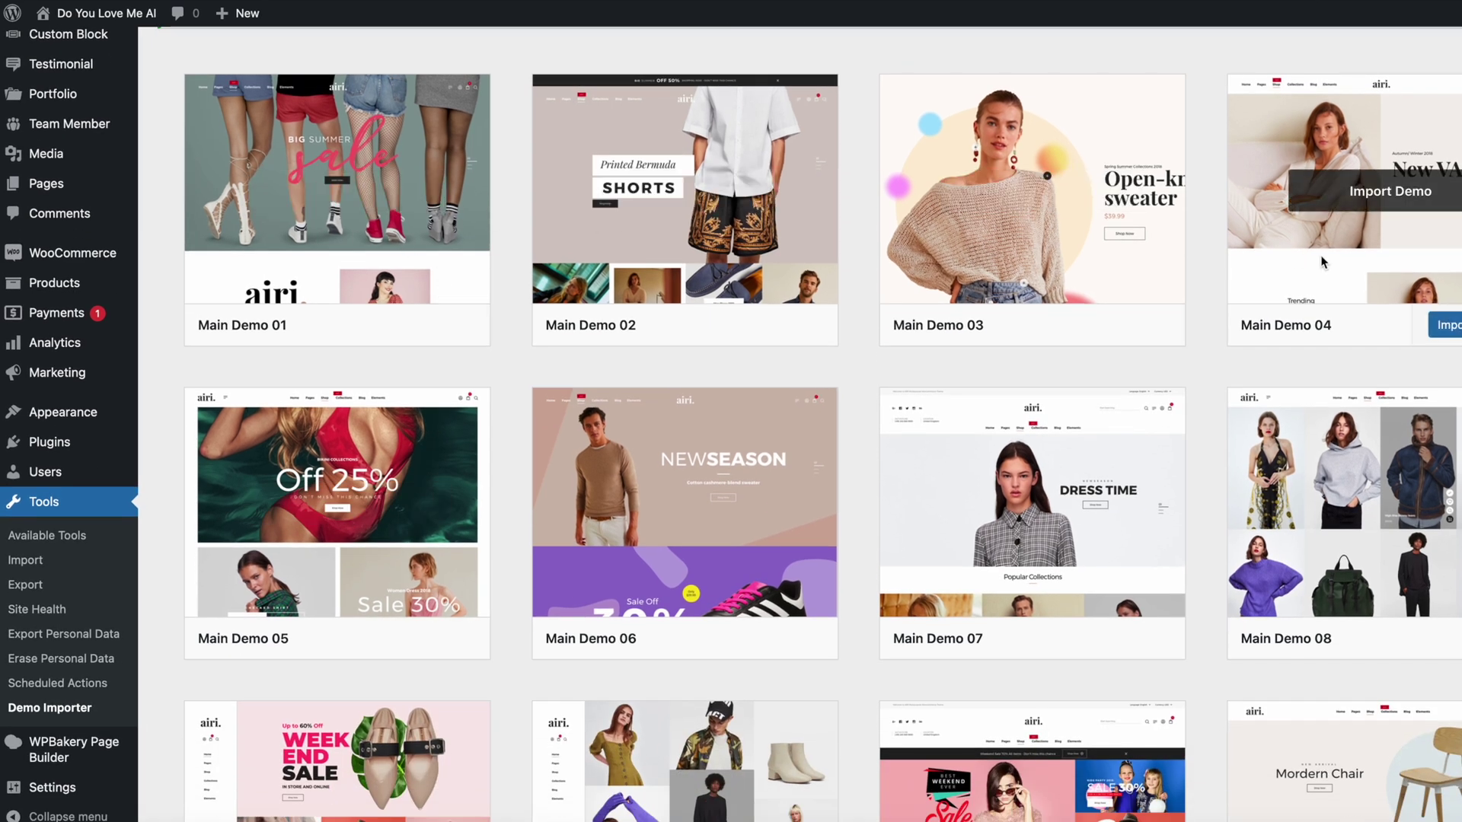
{"action": "scroll", "coordinate": [1277, 478], "scroll_direction": "down", "scroll_amount": 1}
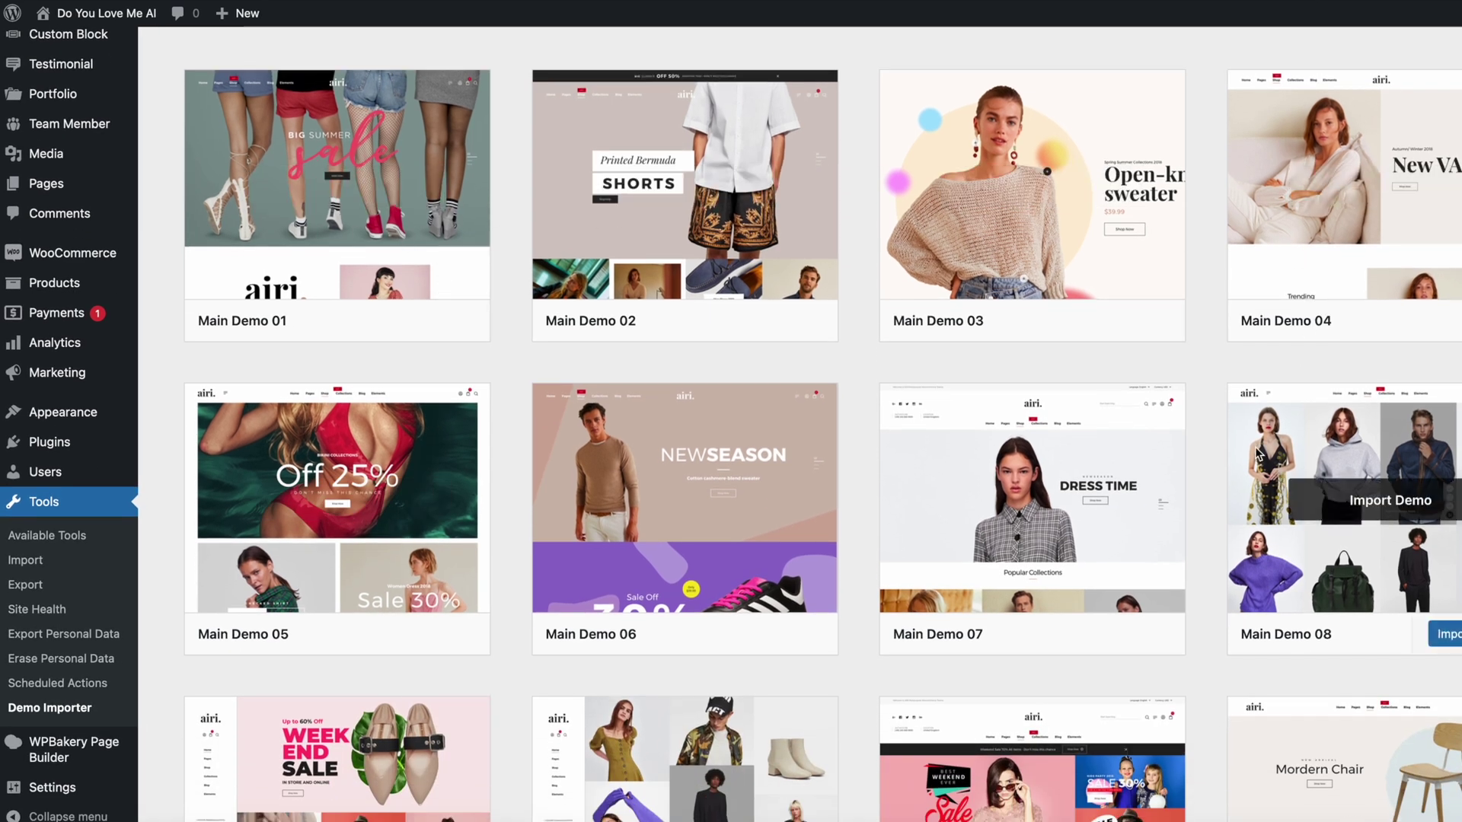
{"action": "scroll", "coordinate": [1132, 492], "scroll_direction": "down", "scroll_amount": 3}
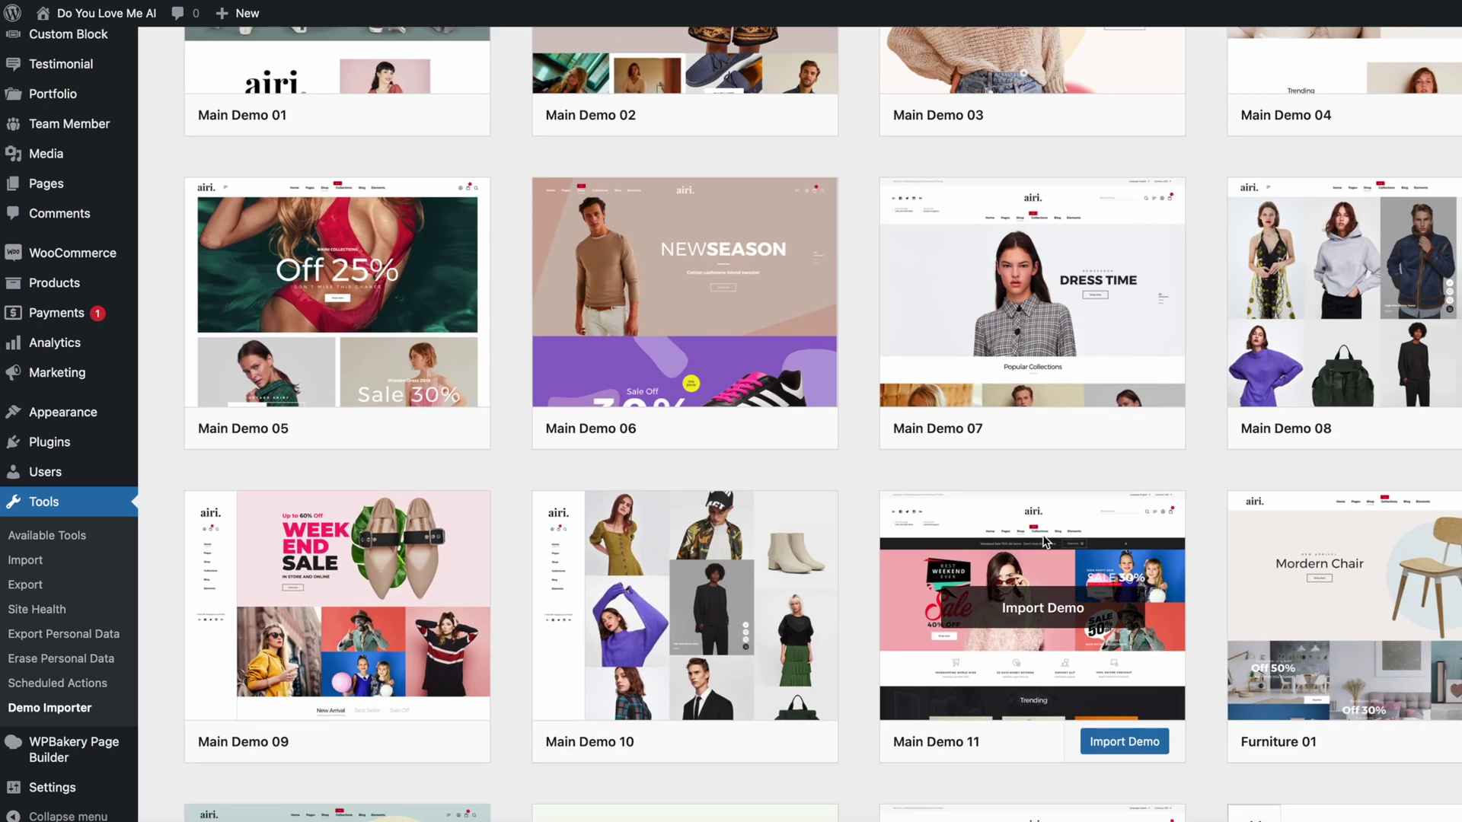
{"action": "scroll", "coordinate": [1044, 541], "scroll_direction": "down", "scroll_amount": 3}
{"action": "scroll", "coordinate": [941, 543], "scroll_direction": "down", "scroll_amount": 3}
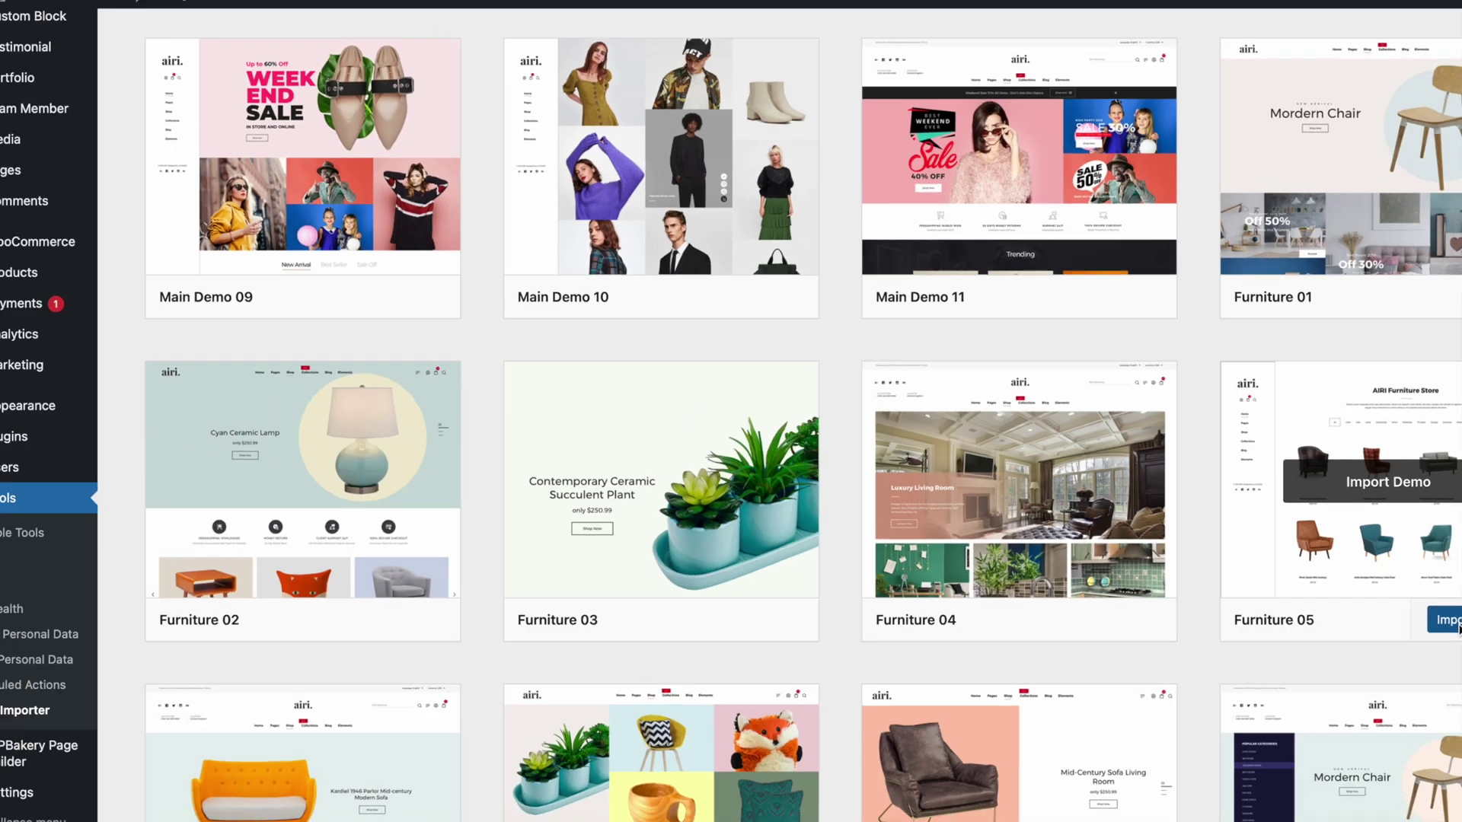
{"action": "left_click", "coordinate": [1455, 630]}
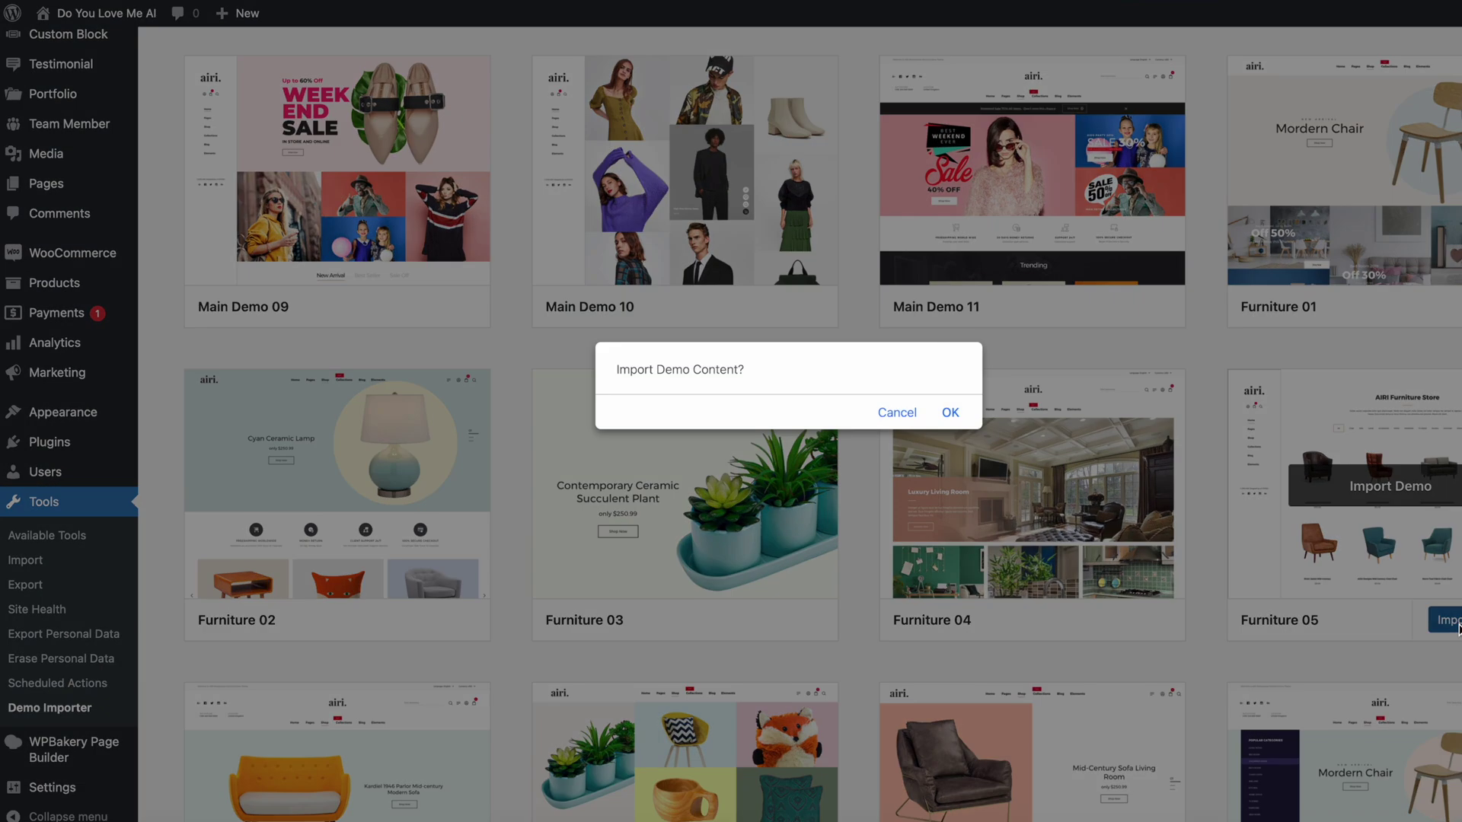
{"action": "left_click", "coordinate": [950, 412]}
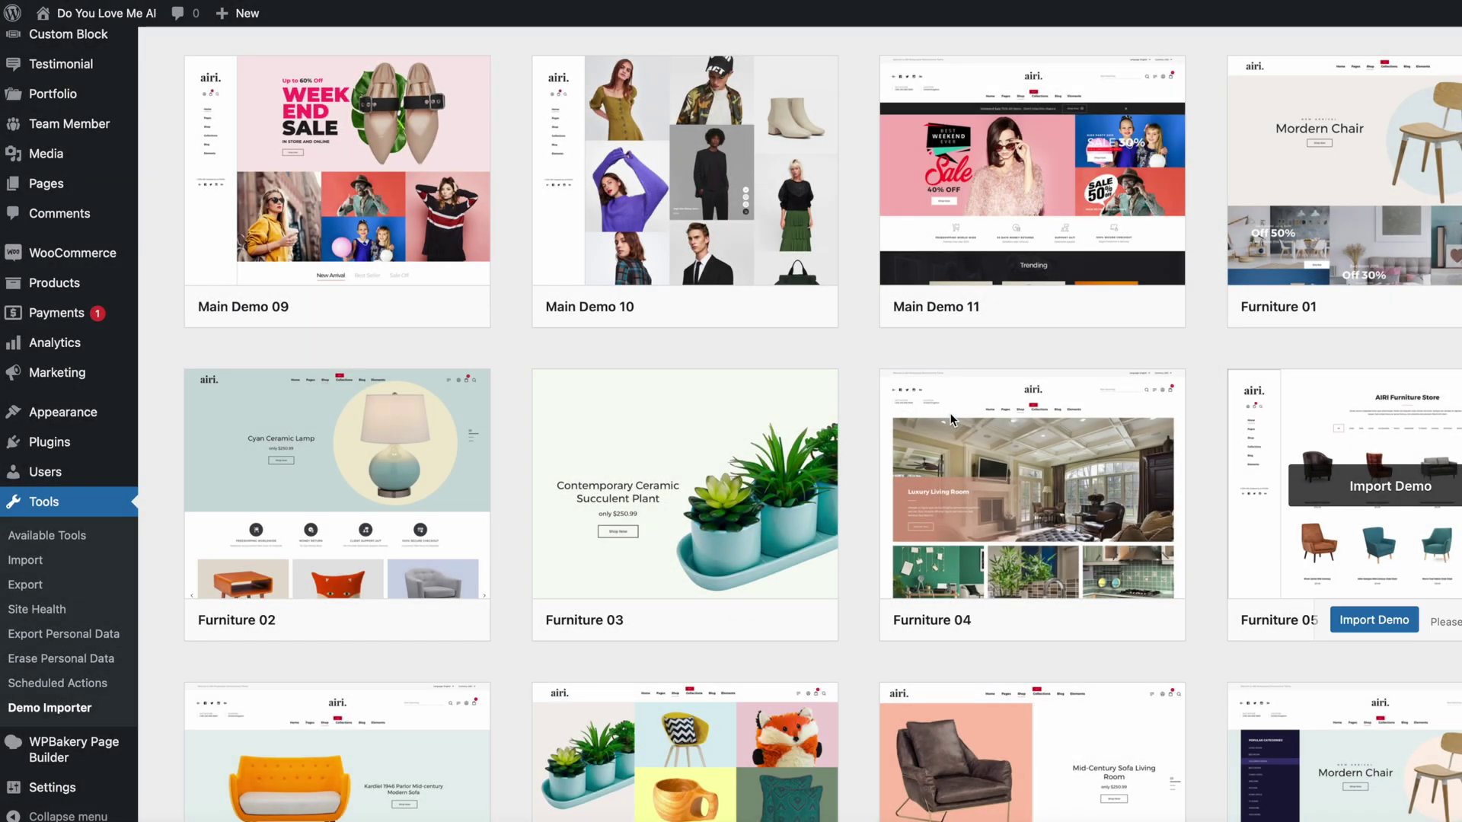
{"action": "scroll", "coordinate": [952, 417], "scroll_direction": "up", "scroll_amount": 3}
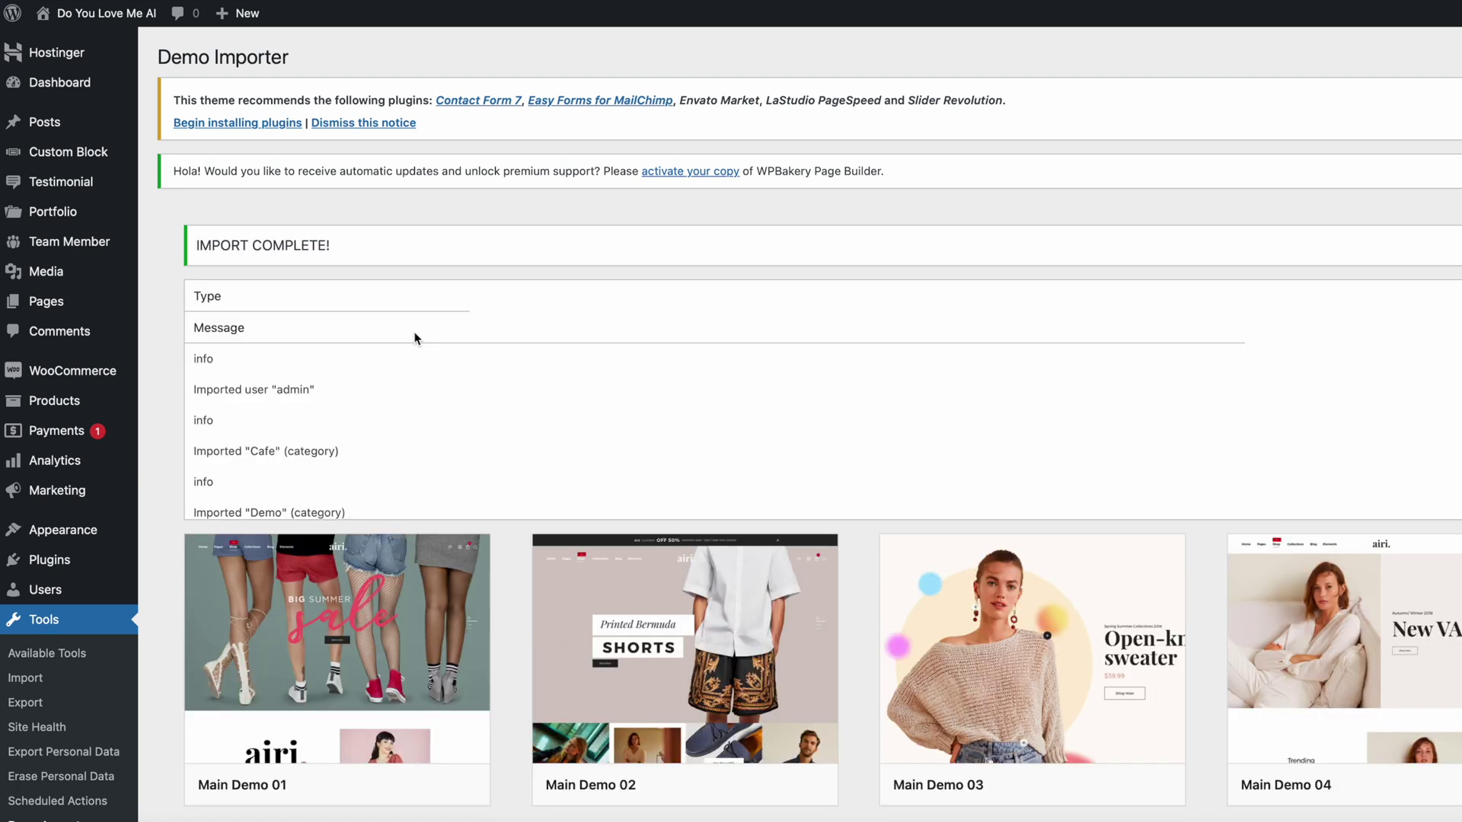
Open the live storefront in a new tab, close the newsletter popup, and browse the homepage.
{"action": "right_click", "coordinate": [77, 51]}
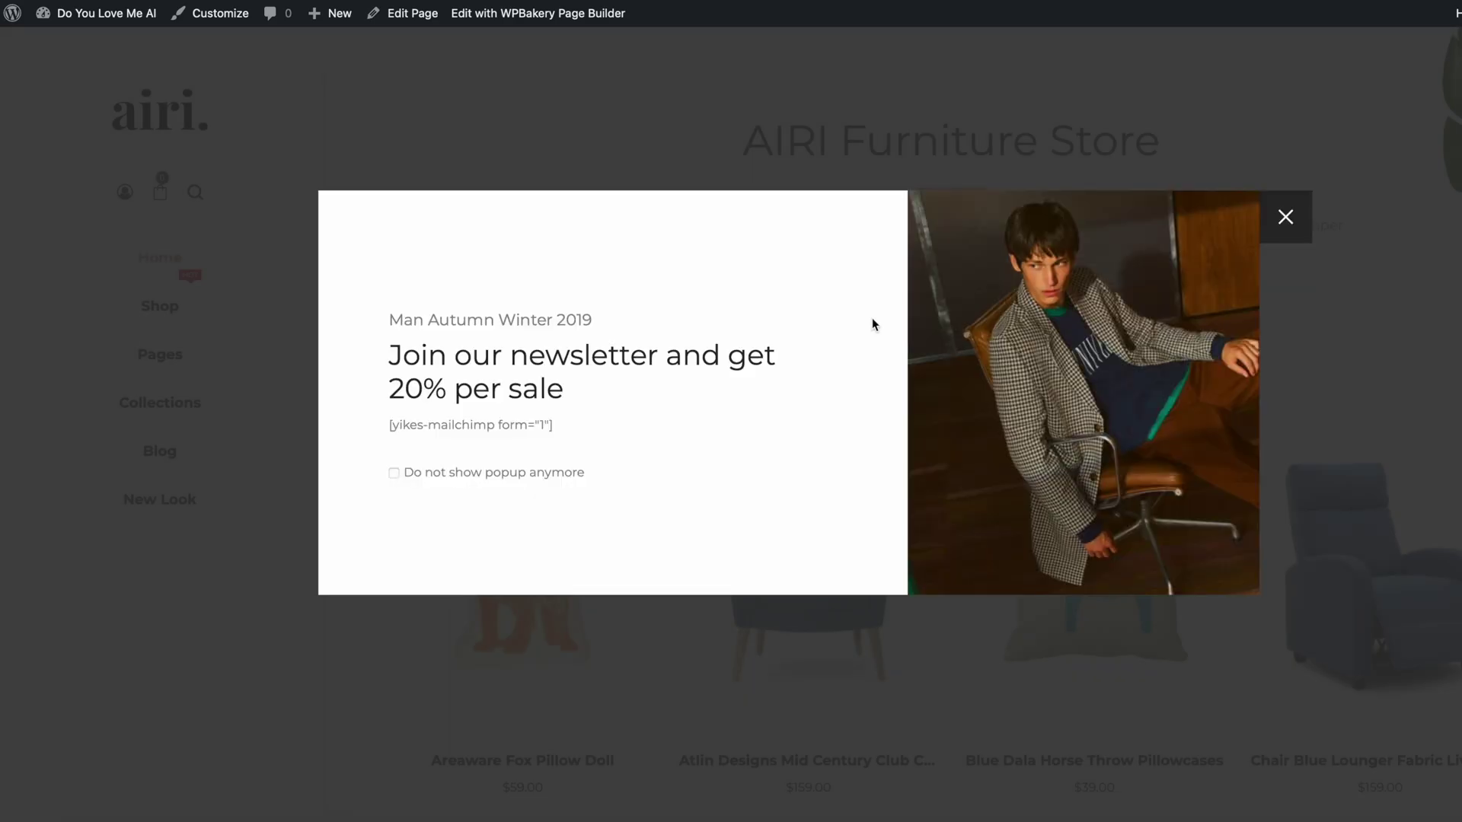
{"action": "left_click", "coordinate": [1281, 220]}
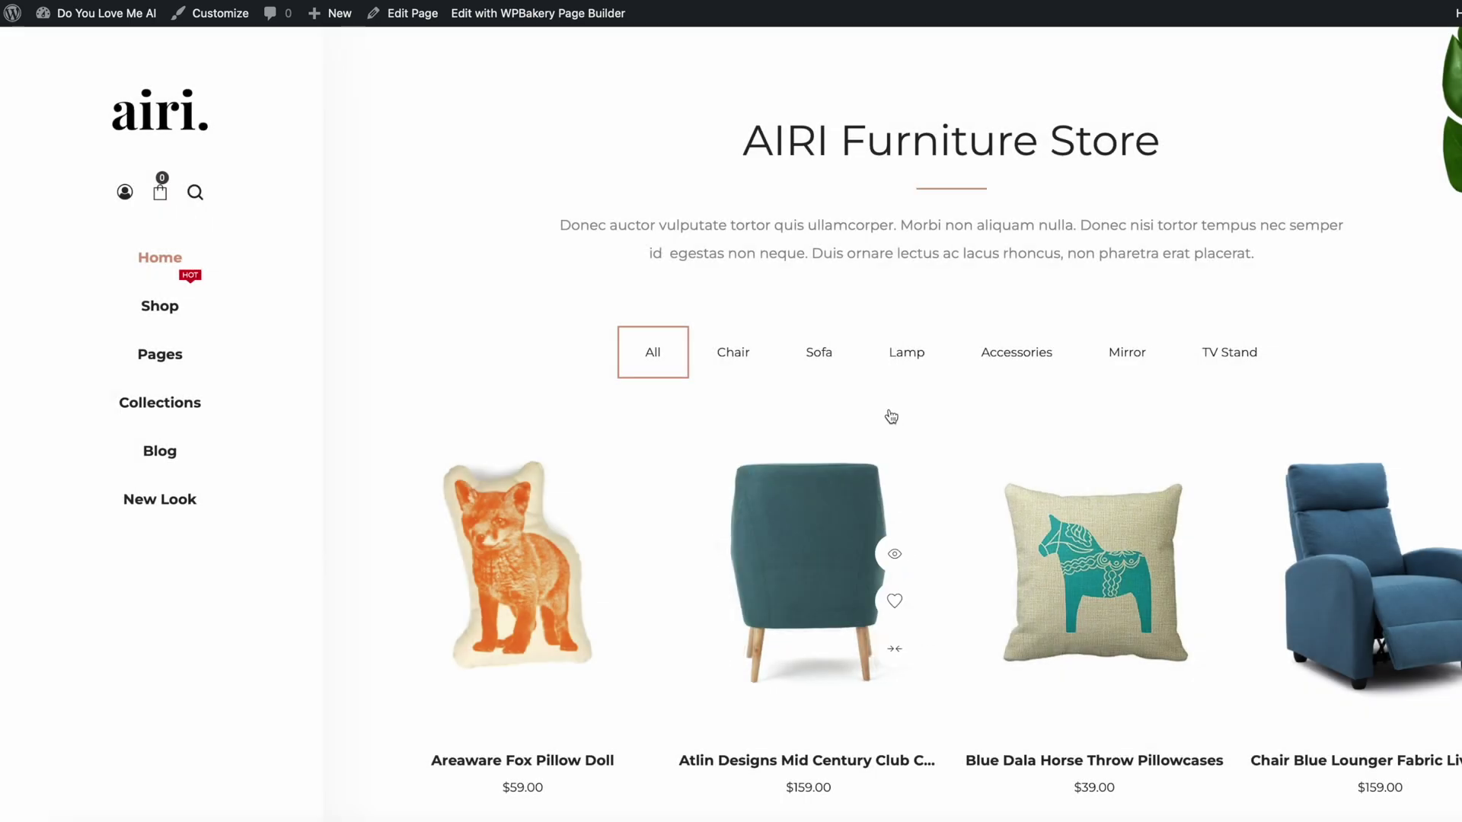
{"action": "scroll", "coordinate": [813, 457], "scroll_direction": "down", "scroll_amount": 15}
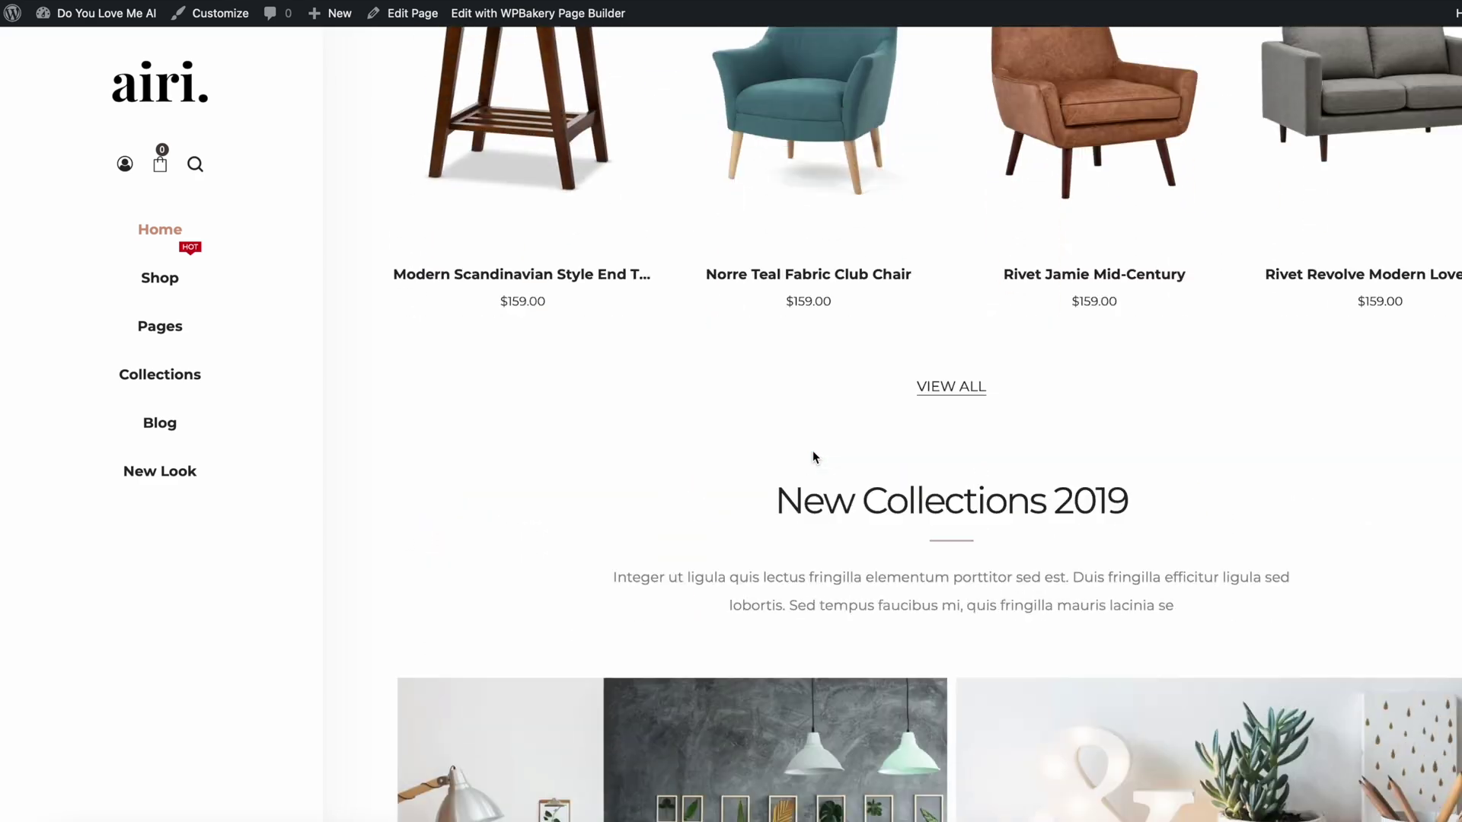
{"action": "scroll", "coordinate": [811, 455], "scroll_direction": "down", "scroll_amount": 3}
{"action": "scroll", "coordinate": [811, 455], "scroll_direction": "up", "scroll_amount": 15}
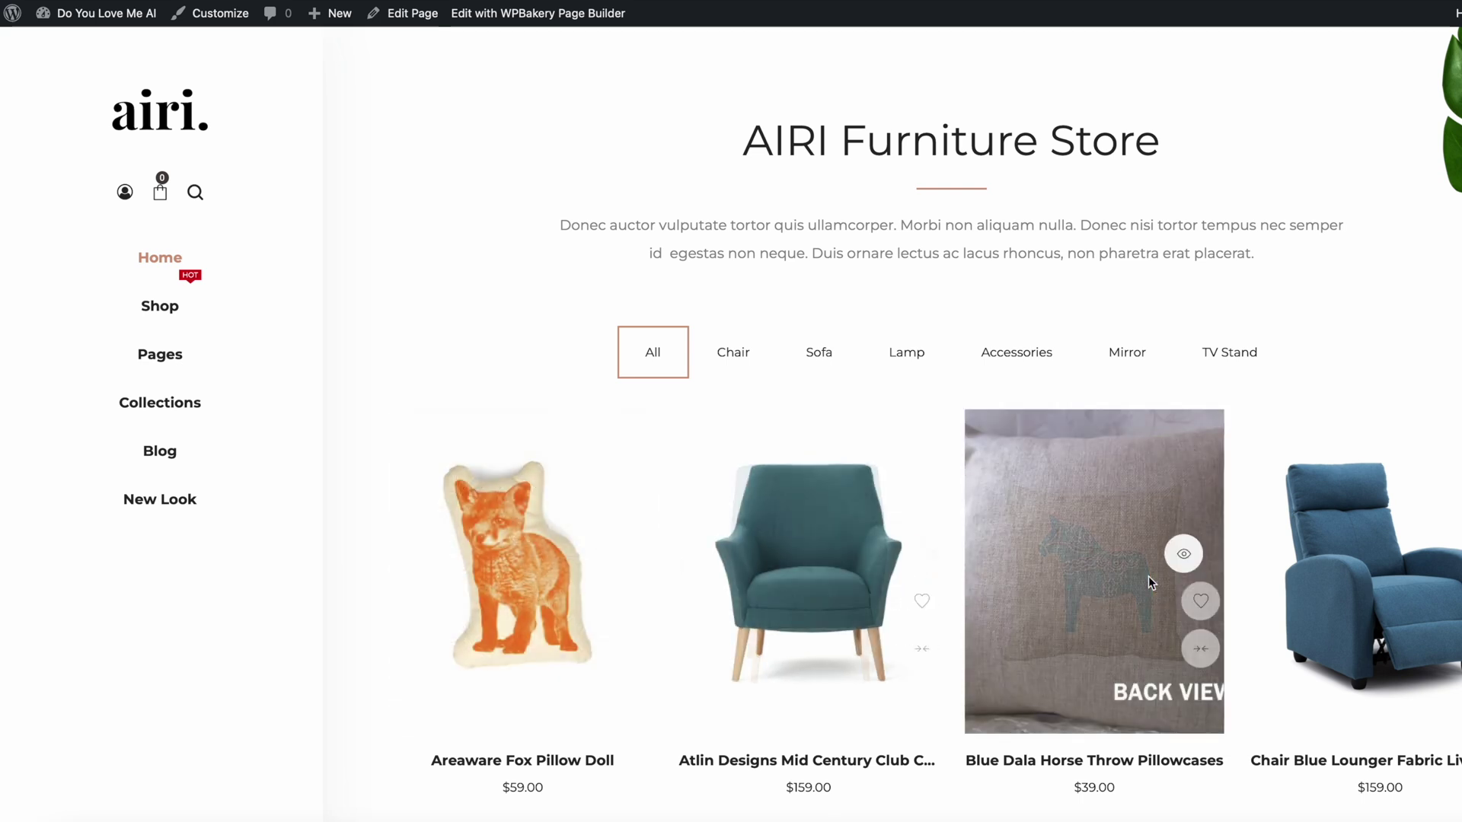
{"action": "scroll", "coordinate": [1148, 576], "scroll_direction": "down", "scroll_amount": 5}
{"action": "scroll", "coordinate": [1119, 559], "scroll_direction": "down", "scroll_amount": 6}
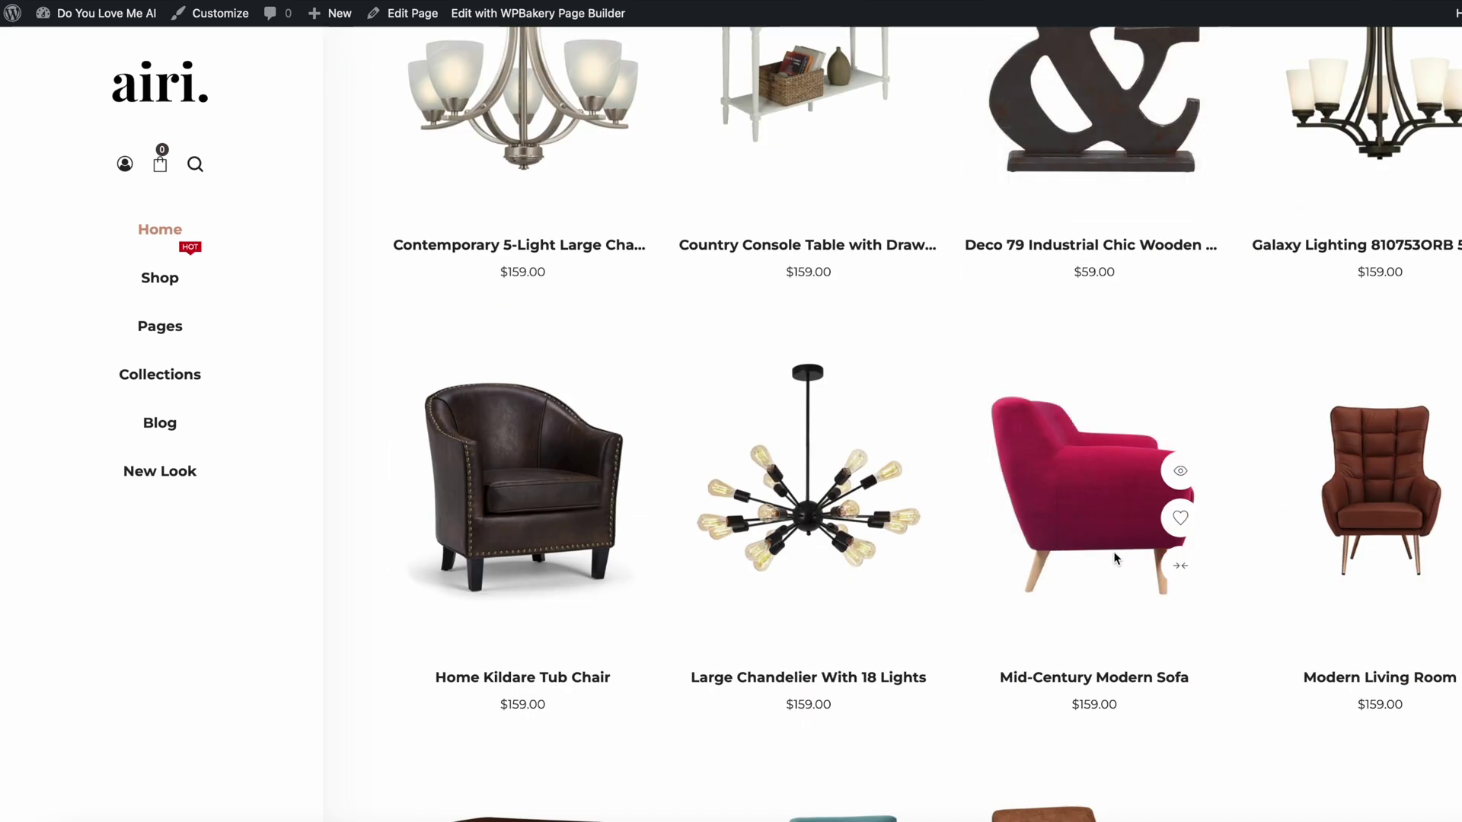
{"action": "scroll", "coordinate": [1113, 554], "scroll_direction": "down", "scroll_amount": 10}
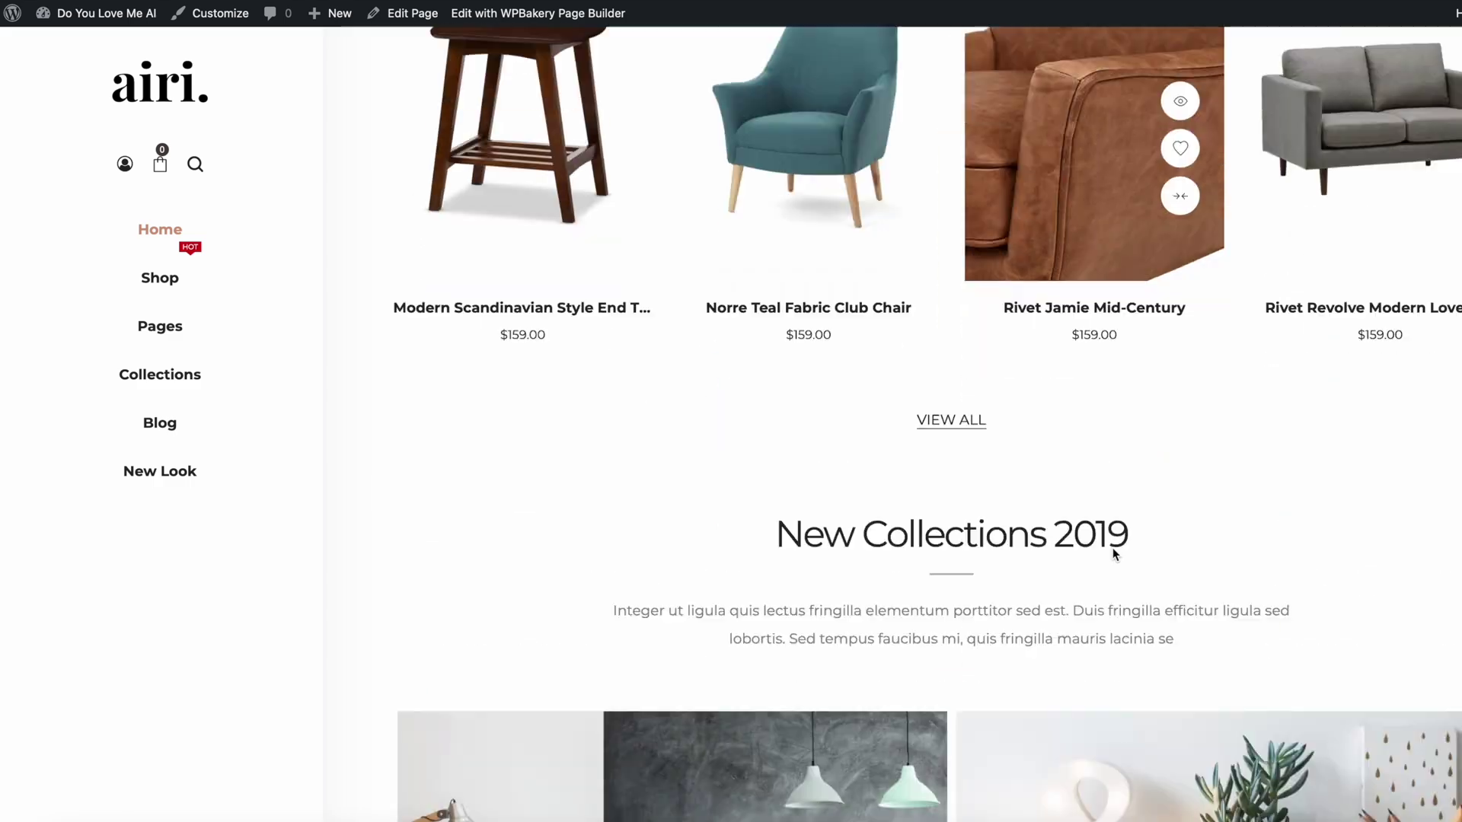
{"action": "scroll", "coordinate": [819, 392], "scroll_direction": "down", "scroll_amount": 15}
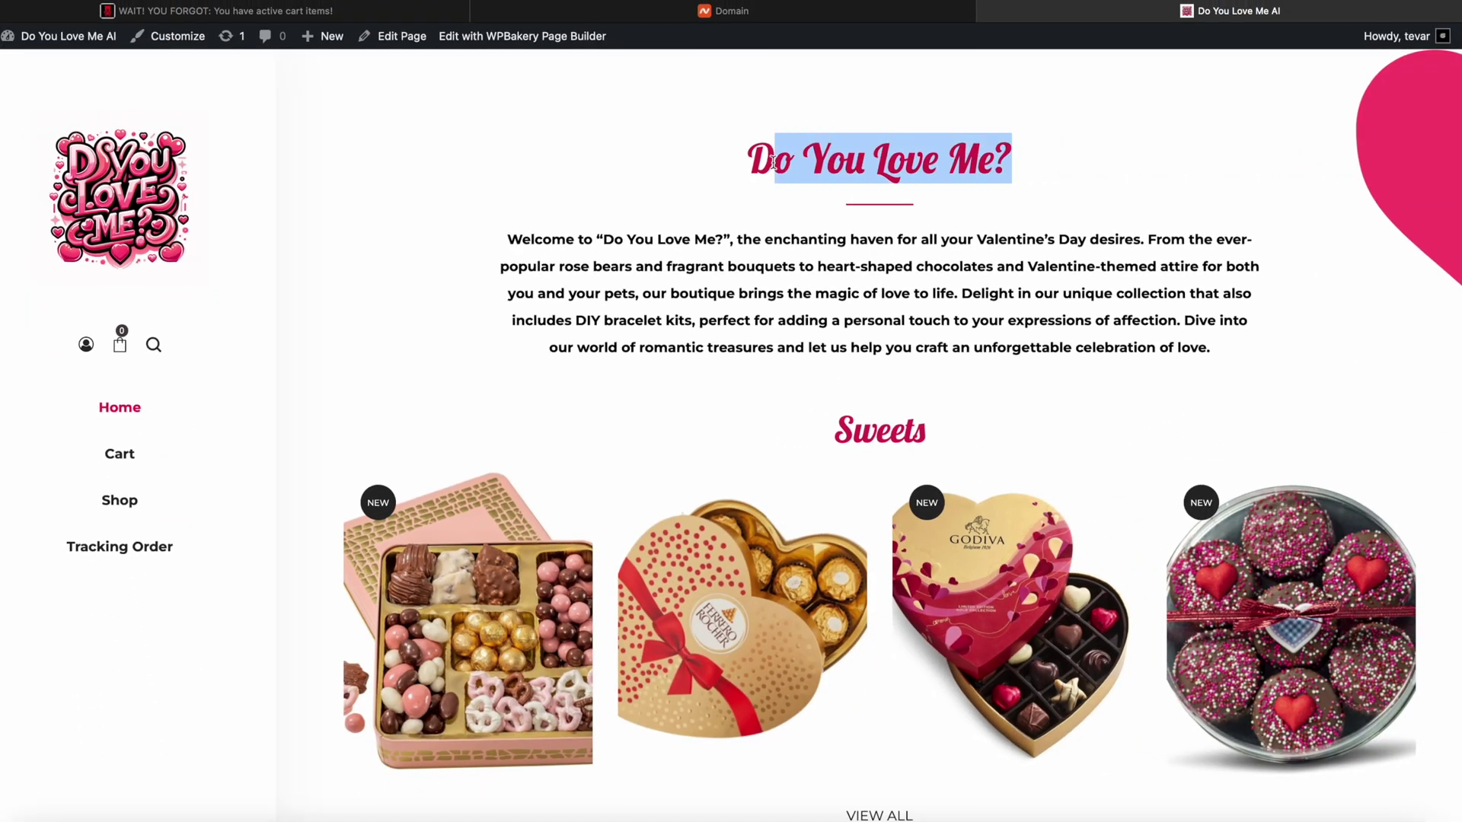
{"action": "left_click_drag", "start_coordinate": [772, 162], "coordinate": [734, 162]}
{"action": "left_click", "coordinate": [820, 273]}
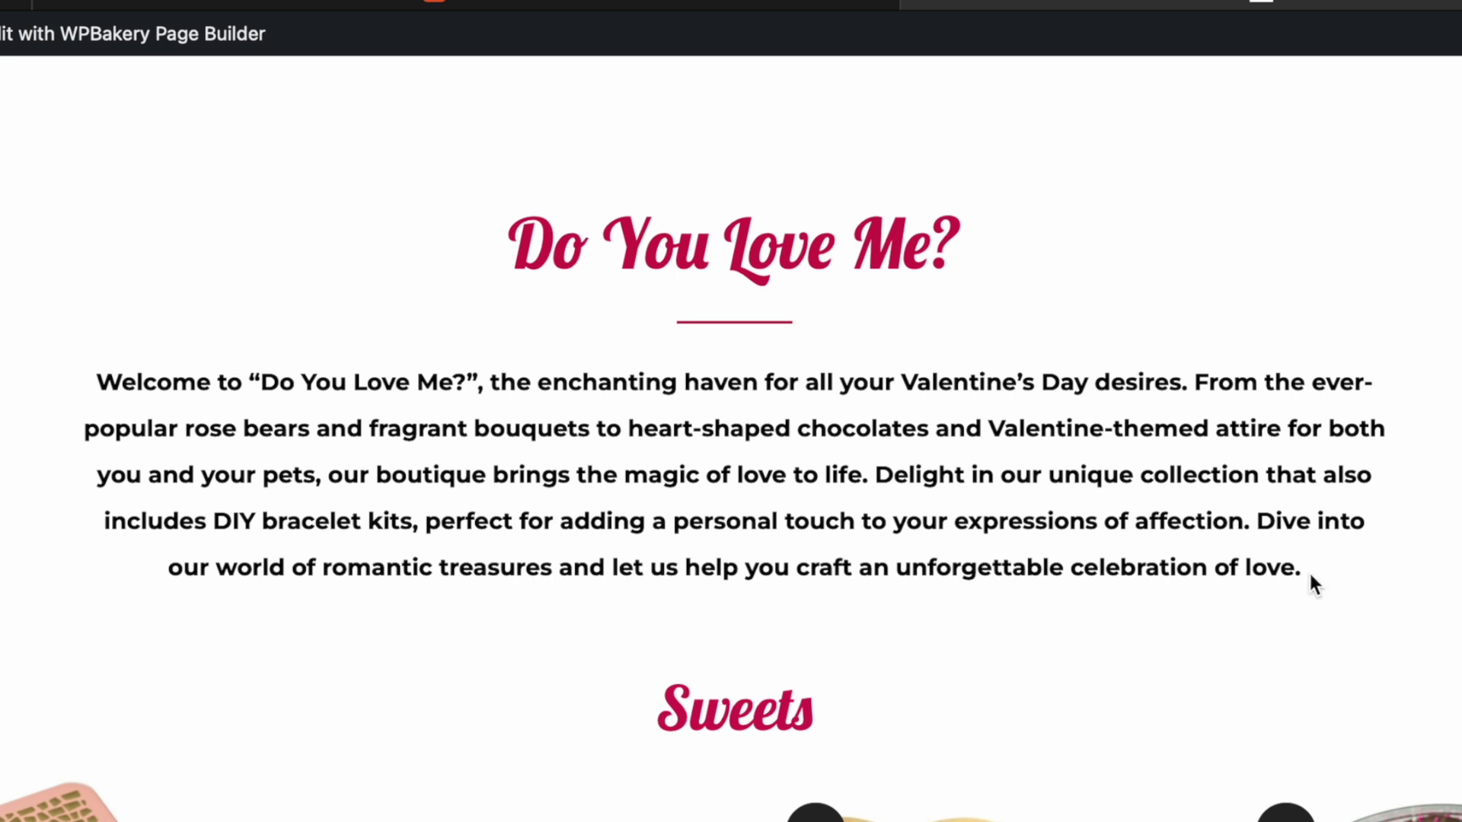
{"action": "left_click_drag", "start_coordinate": [1303, 571], "coordinate": [90, 381]}
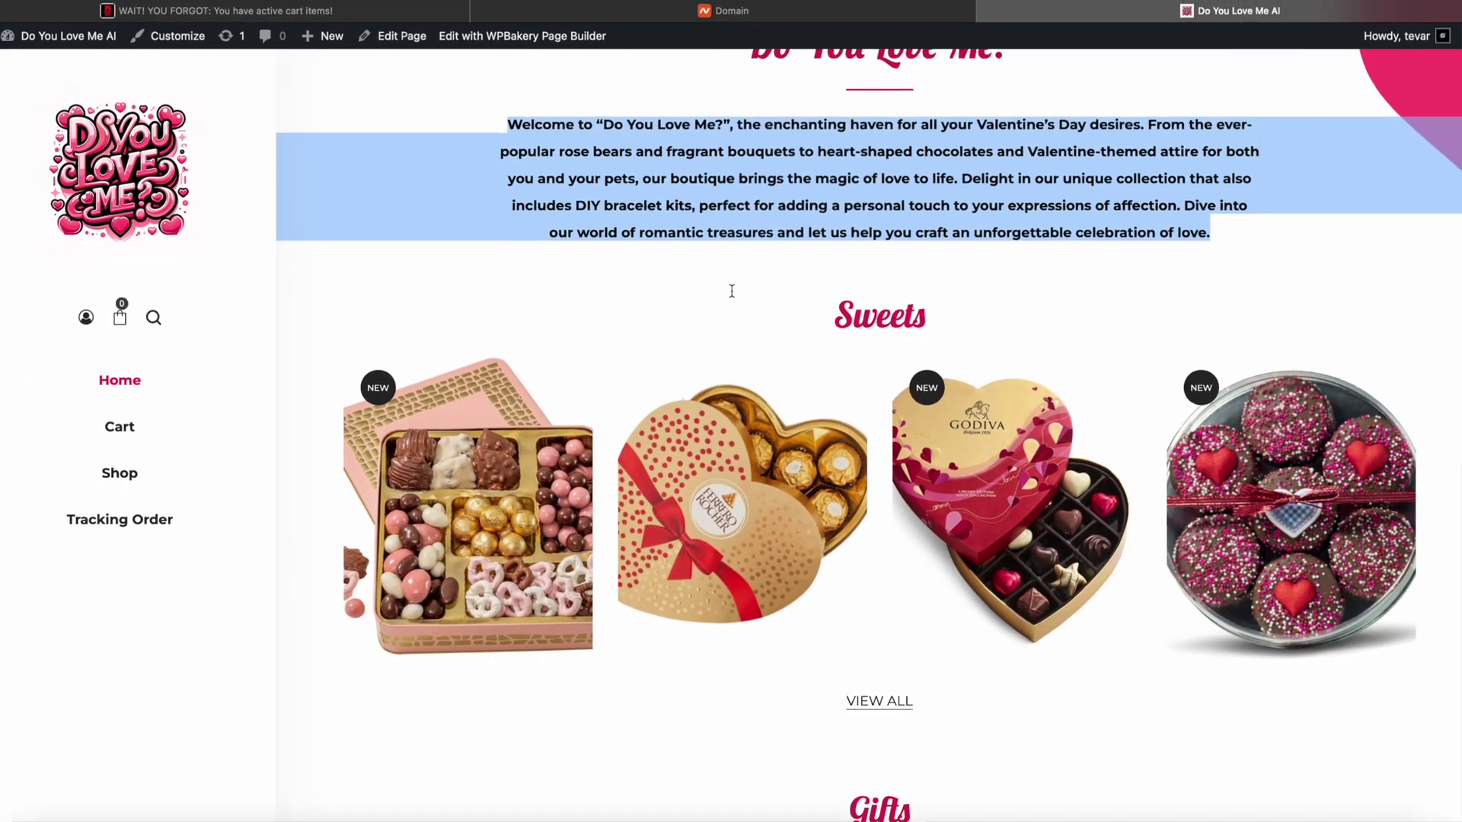
{"action": "scroll", "coordinate": [650, 624], "scroll_direction": "down", "scroll_amount": 1}
{"action": "left_click", "coordinate": [650, 624]}
{"action": "left_click_drag", "start_coordinate": [830, 301], "coordinate": [941, 305]}
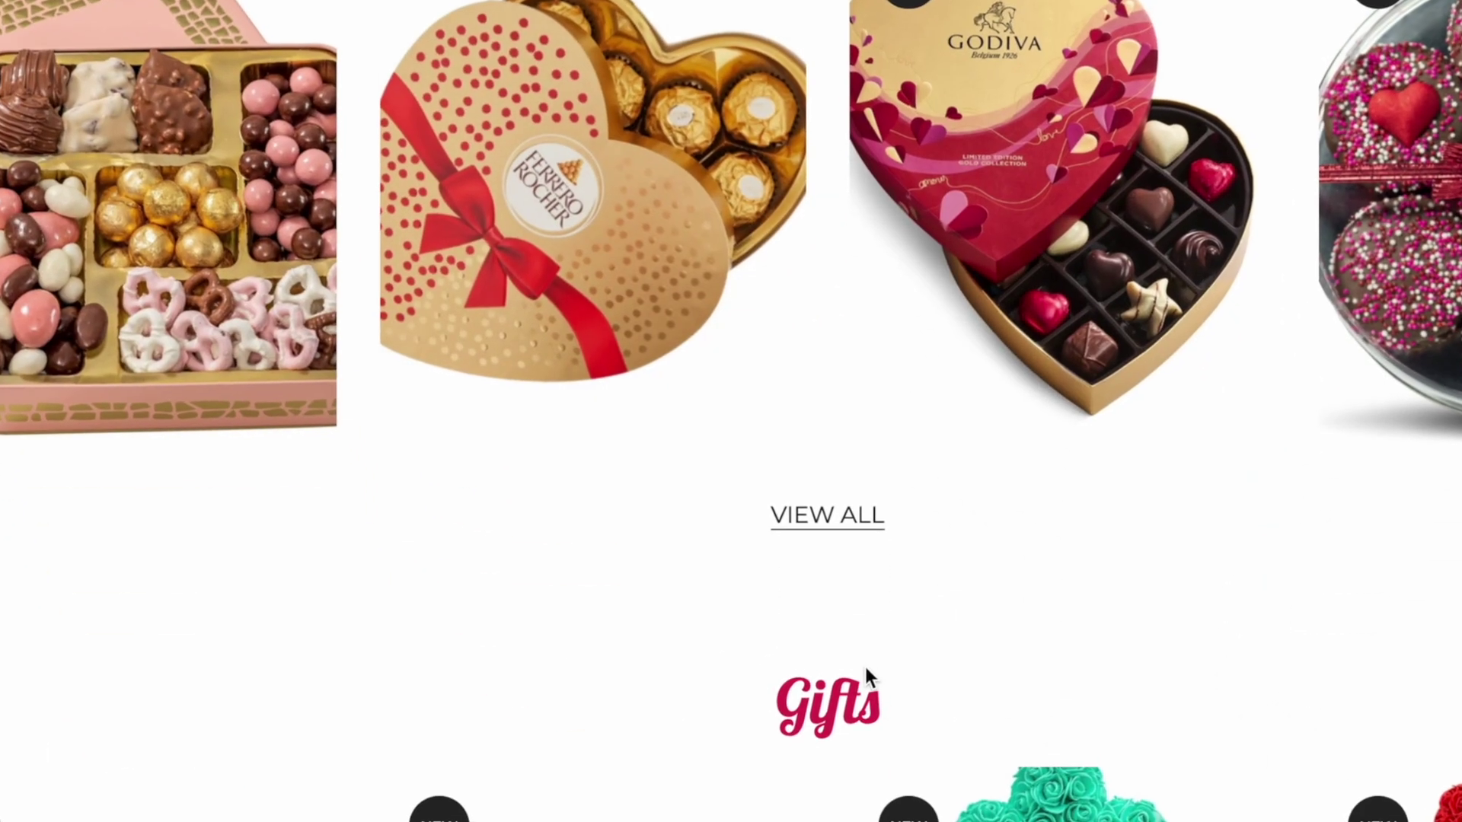
{"action": "left_click_drag", "start_coordinate": [871, 766], "coordinate": [813, 793]}
{"action": "scroll", "coordinate": [813, 792], "scroll_direction": "down", "scroll_amount": 8}
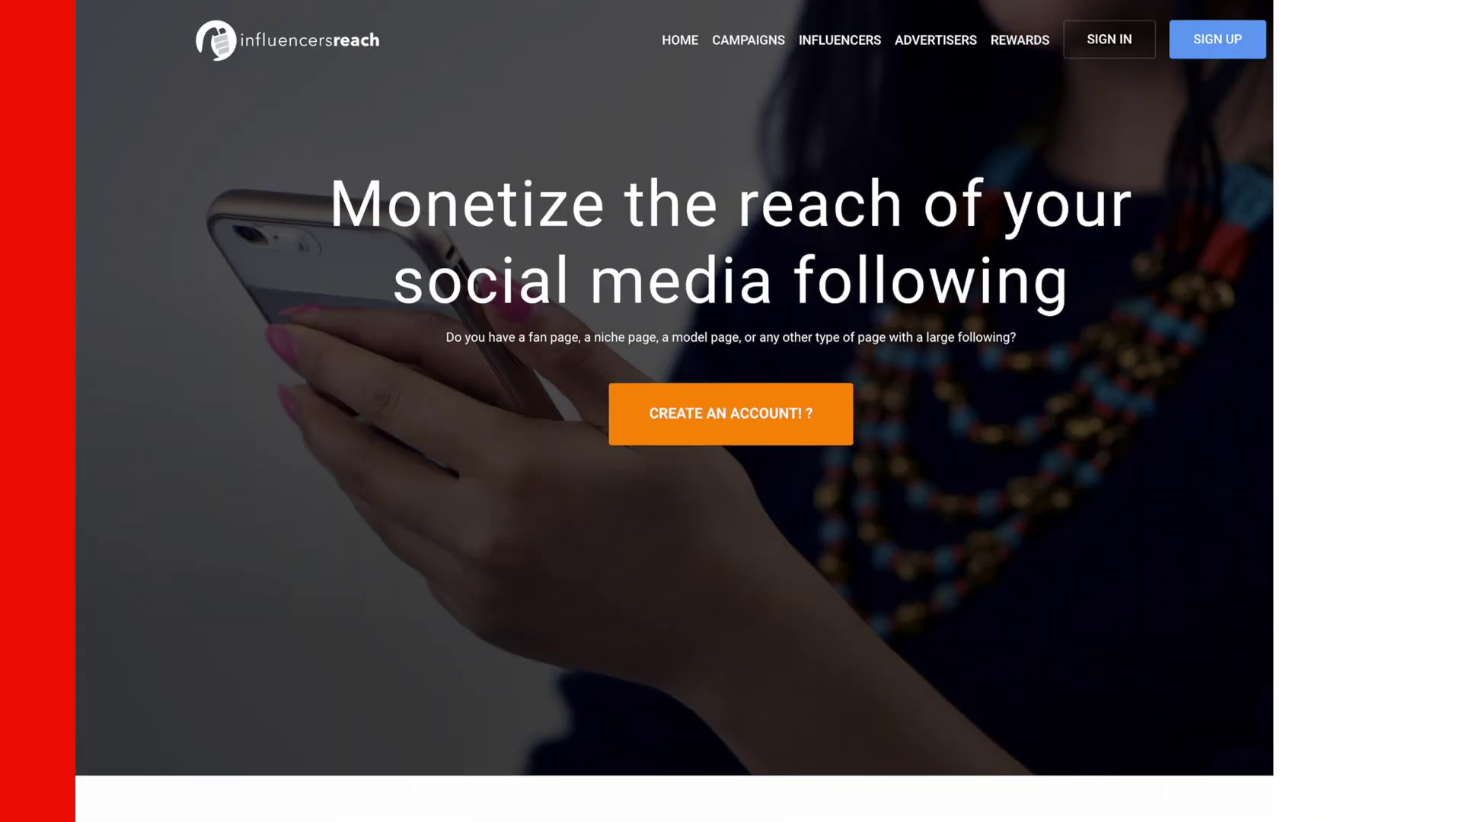
Scroll down the Influencers Reach landing page.
{"action": "scroll", "coordinate": [731, 411], "scroll_direction": "down", "scroll_amount": 10}
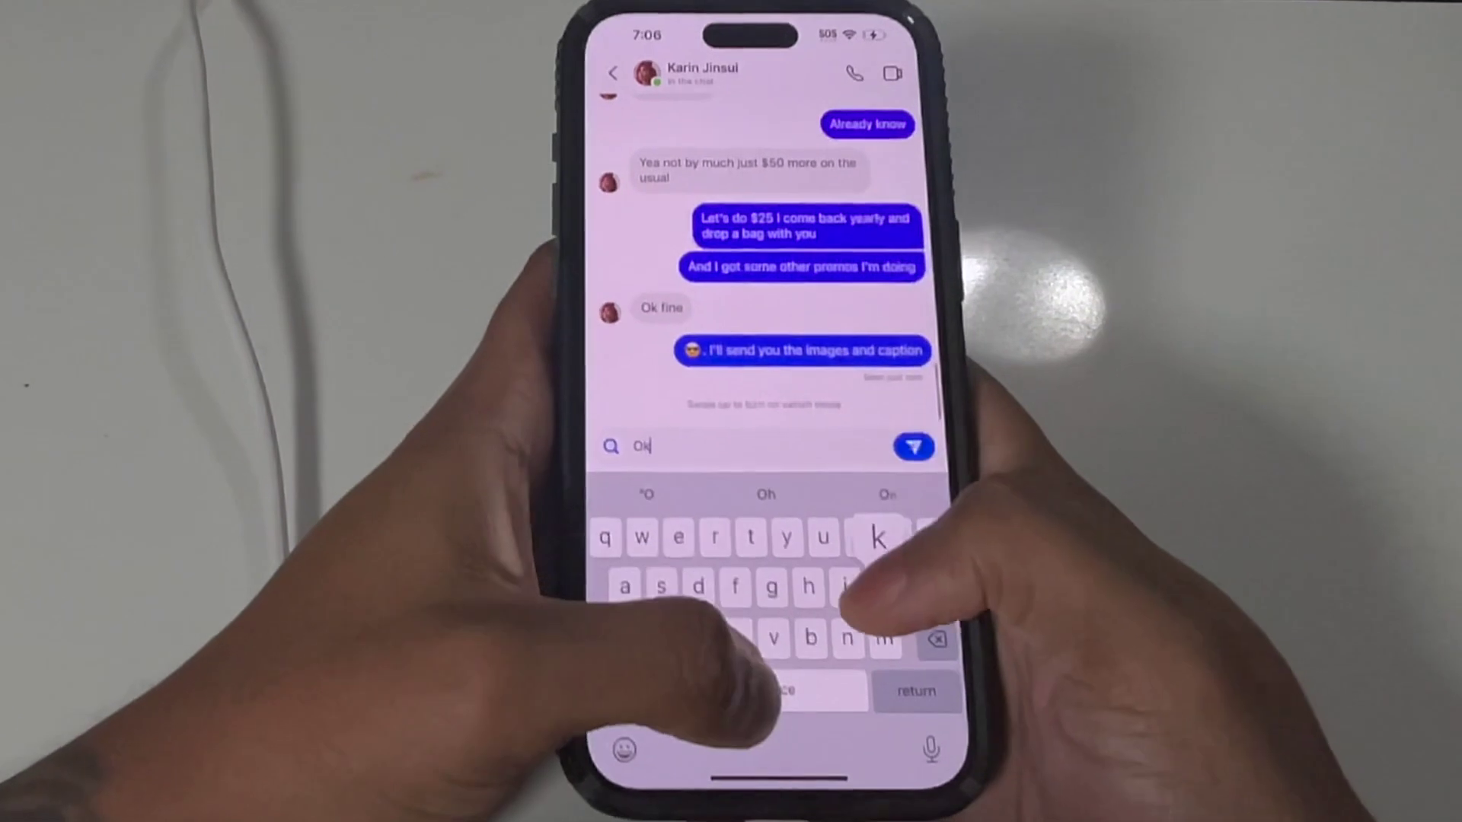
Write the DM reply 'Ok just sent email. Thanks'.
{"action": "type", "text": "ent email"}
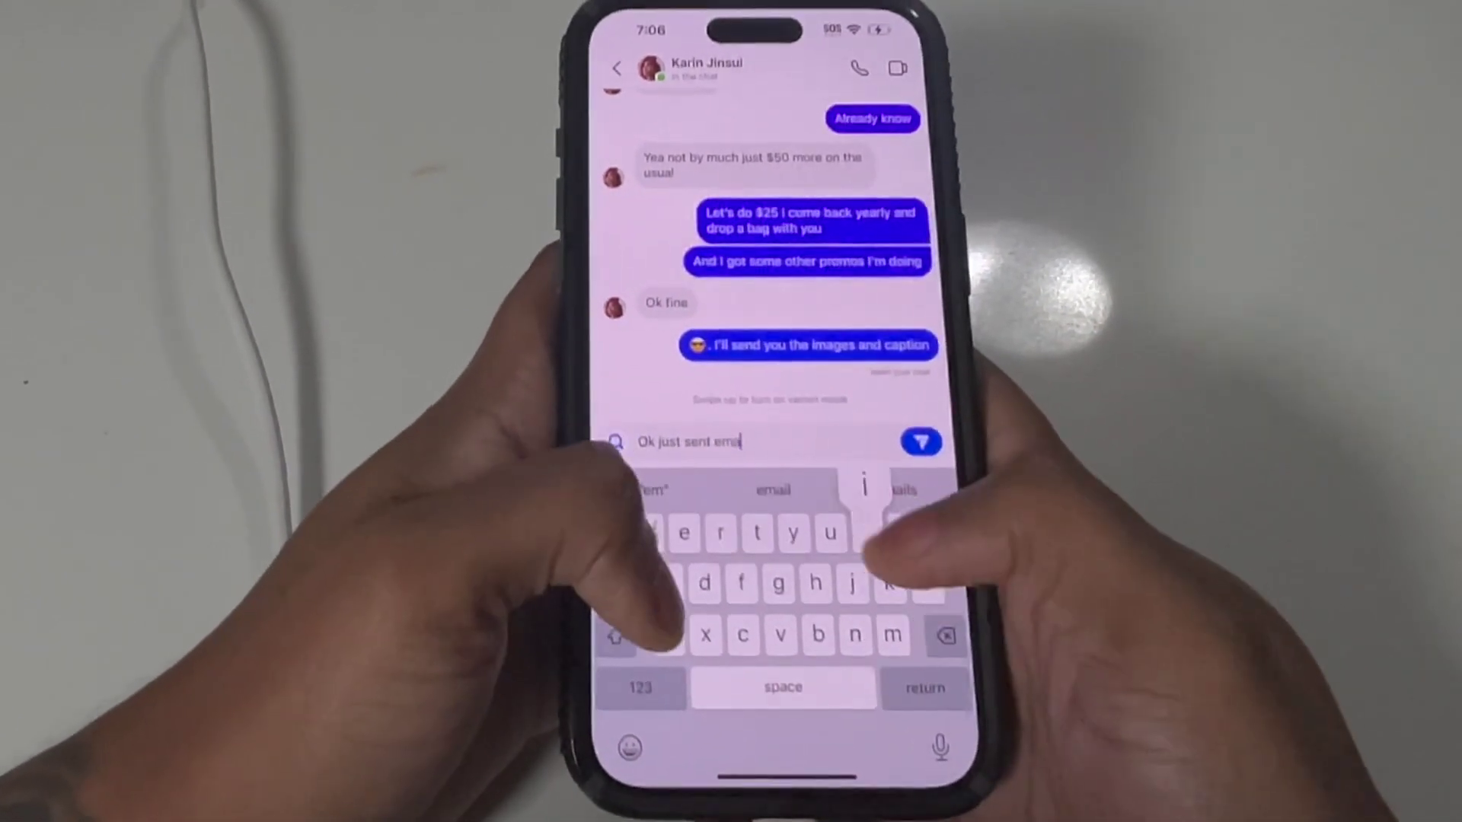
{"action": "type", "text": ". Than"}
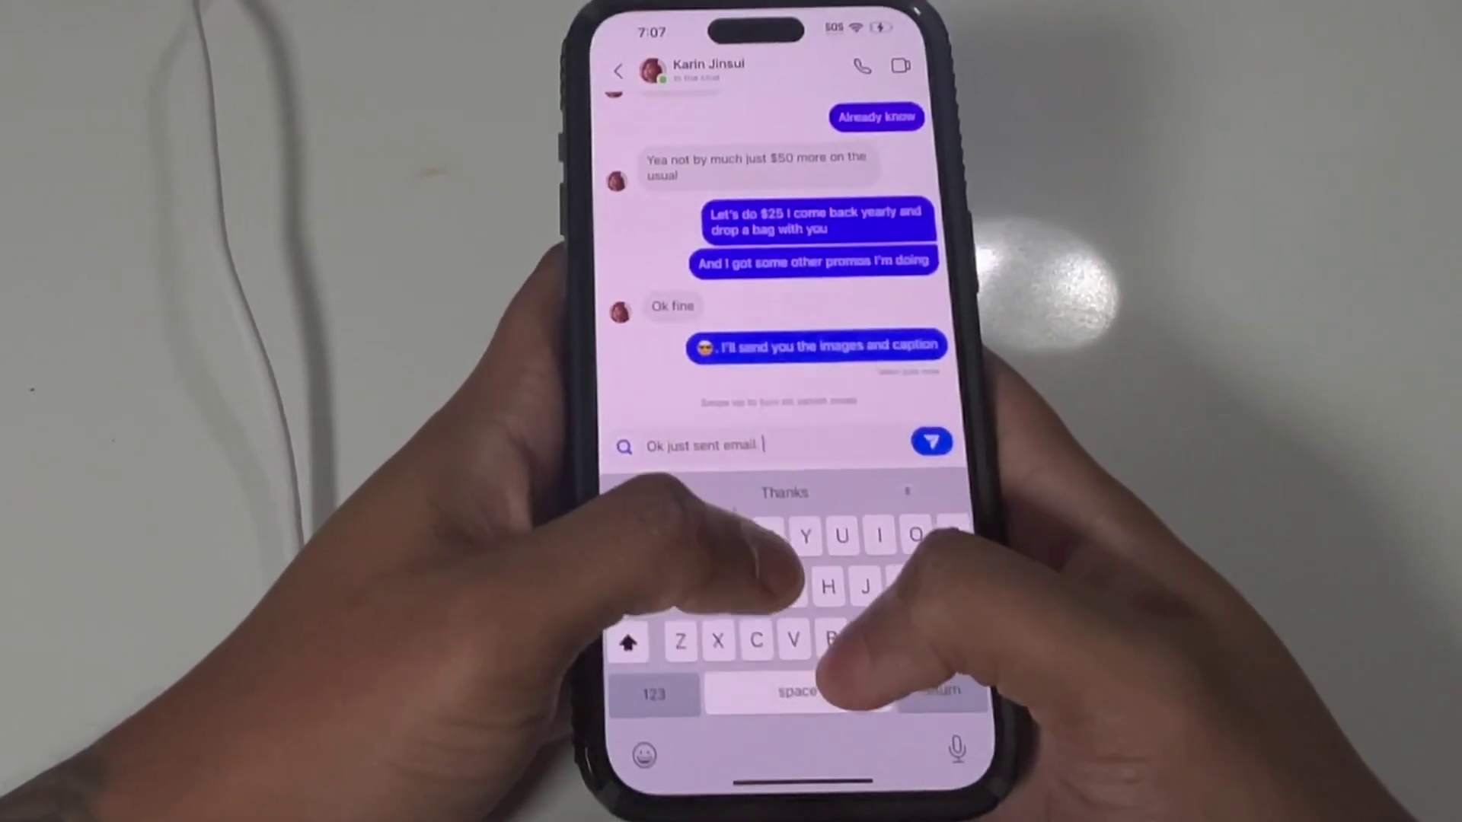
{"action": "type", "text": "ks"}
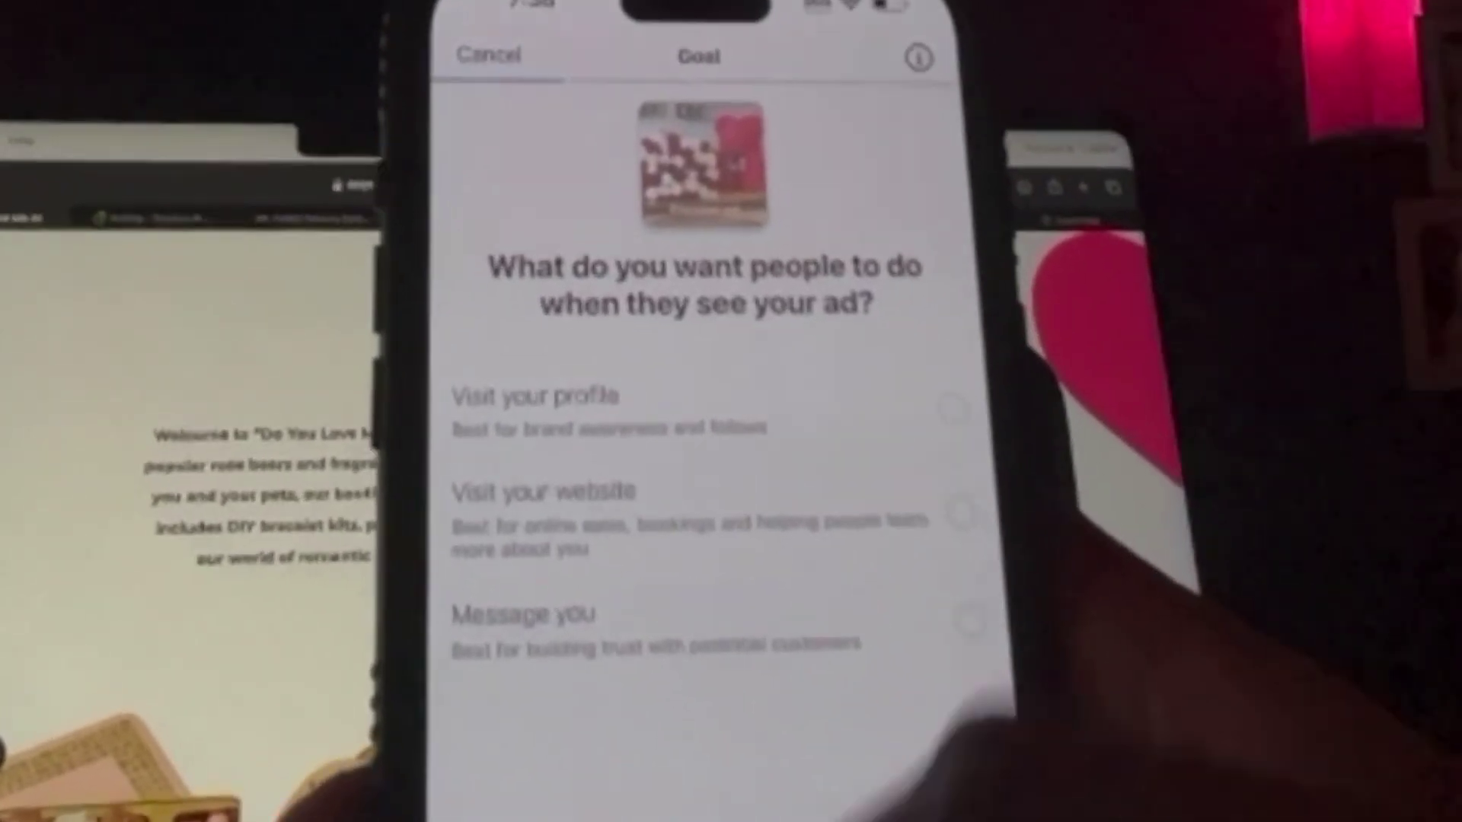
Set the post promotion to Visit your website, keep the suggested audience, and raise the daily budget to about $10.
{"action": "left_click", "coordinate": [1011, 558]}
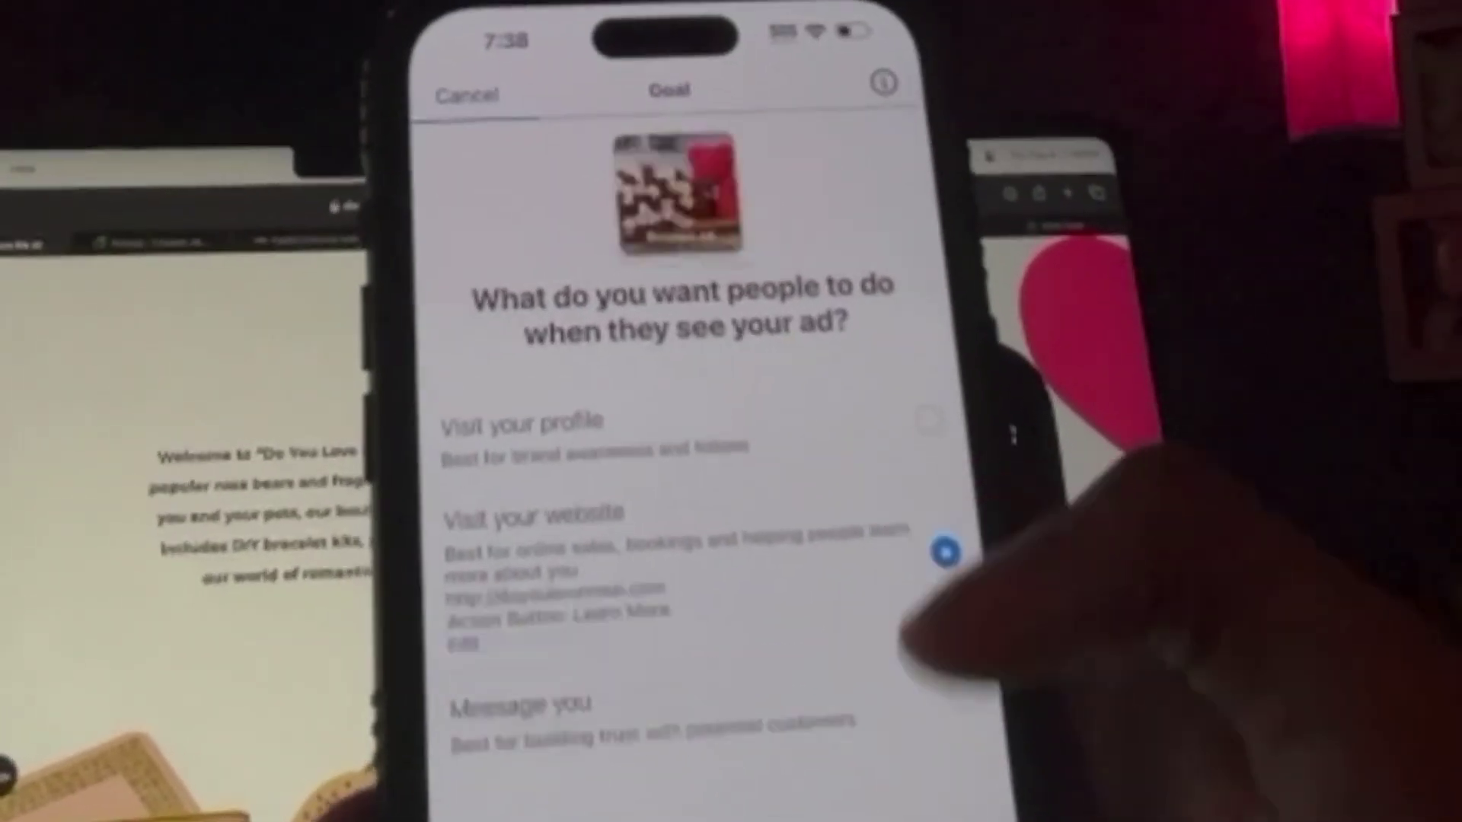
{"action": "left_click", "coordinate": [685, 807]}
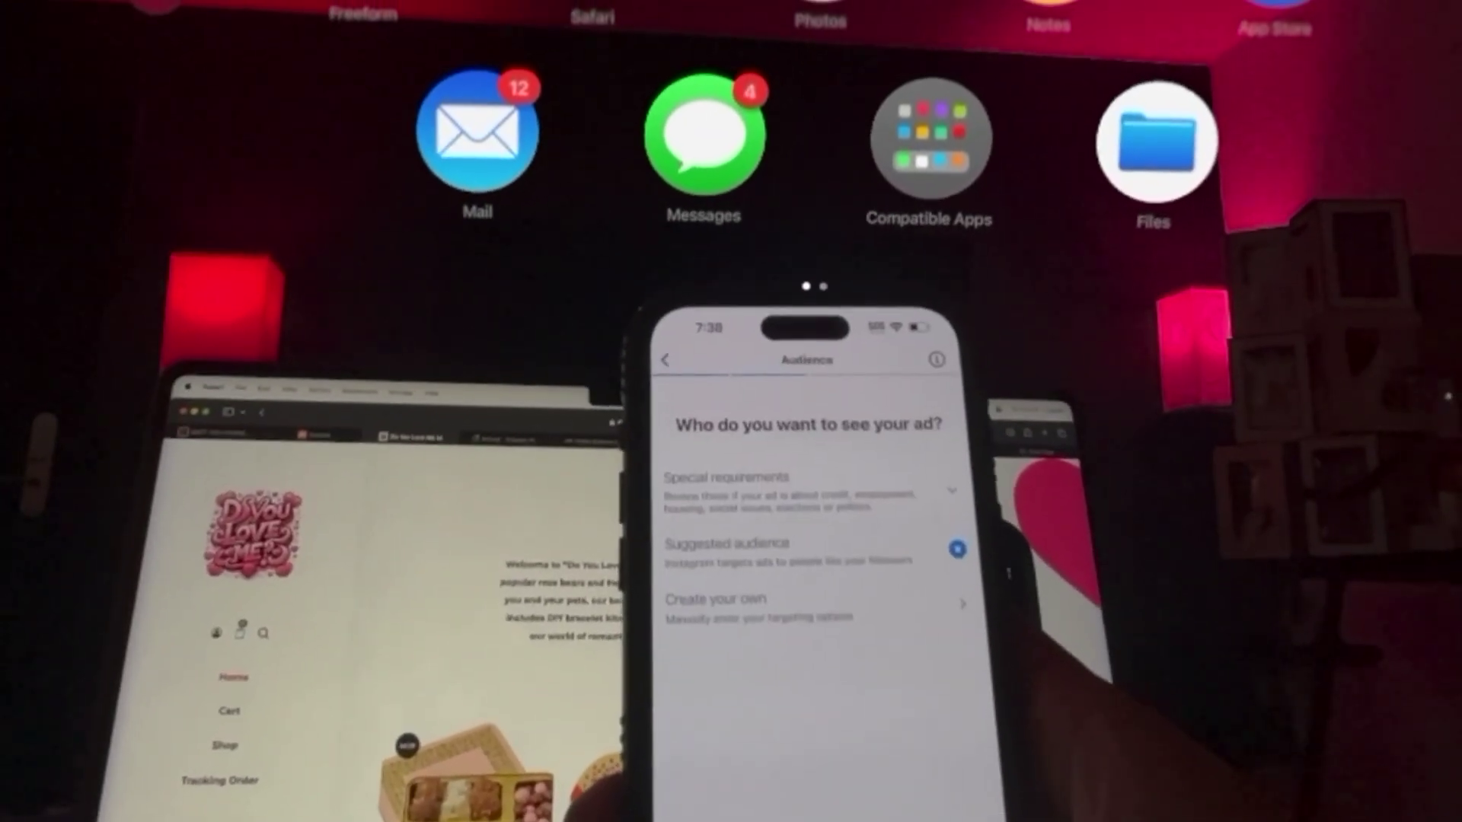
{"action": "left_click", "coordinate": [807, 807]}
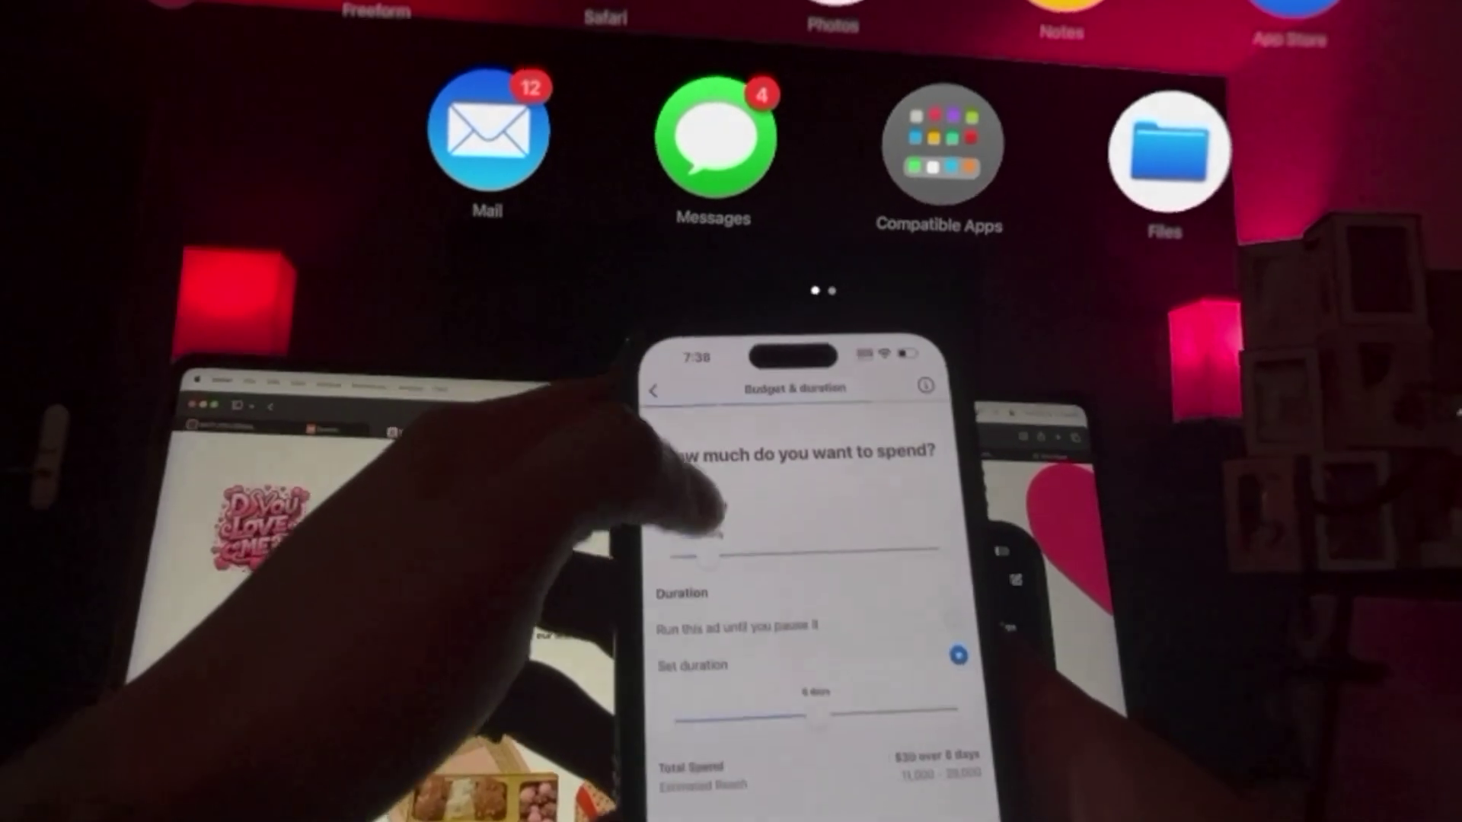
{"action": "left_click_drag", "start_coordinate": [706, 554], "coordinate": [762, 550]}
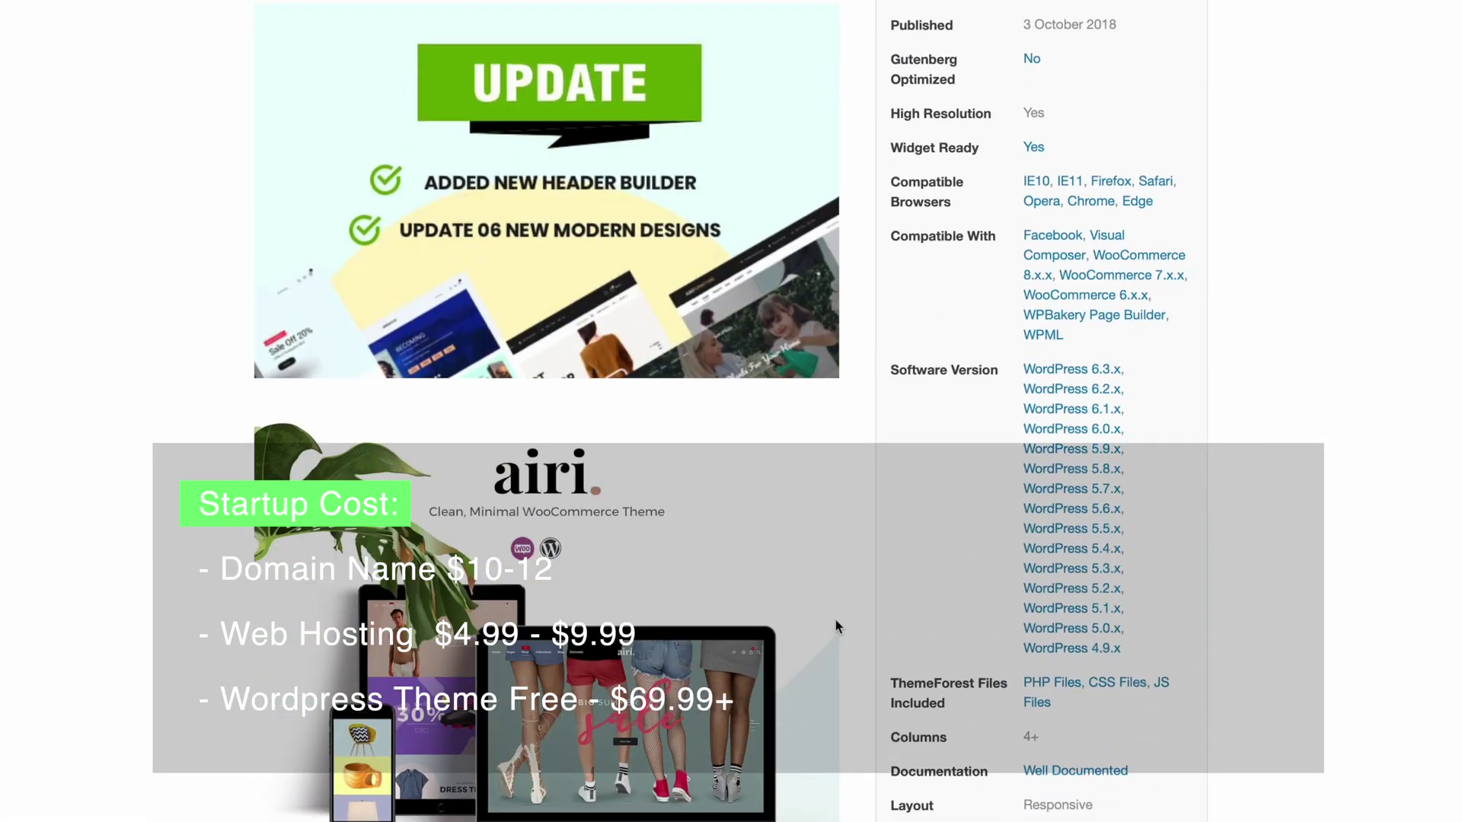
{"action": "scroll", "coordinate": [835, 626], "scroll_direction": "down", "scroll_amount": 10}
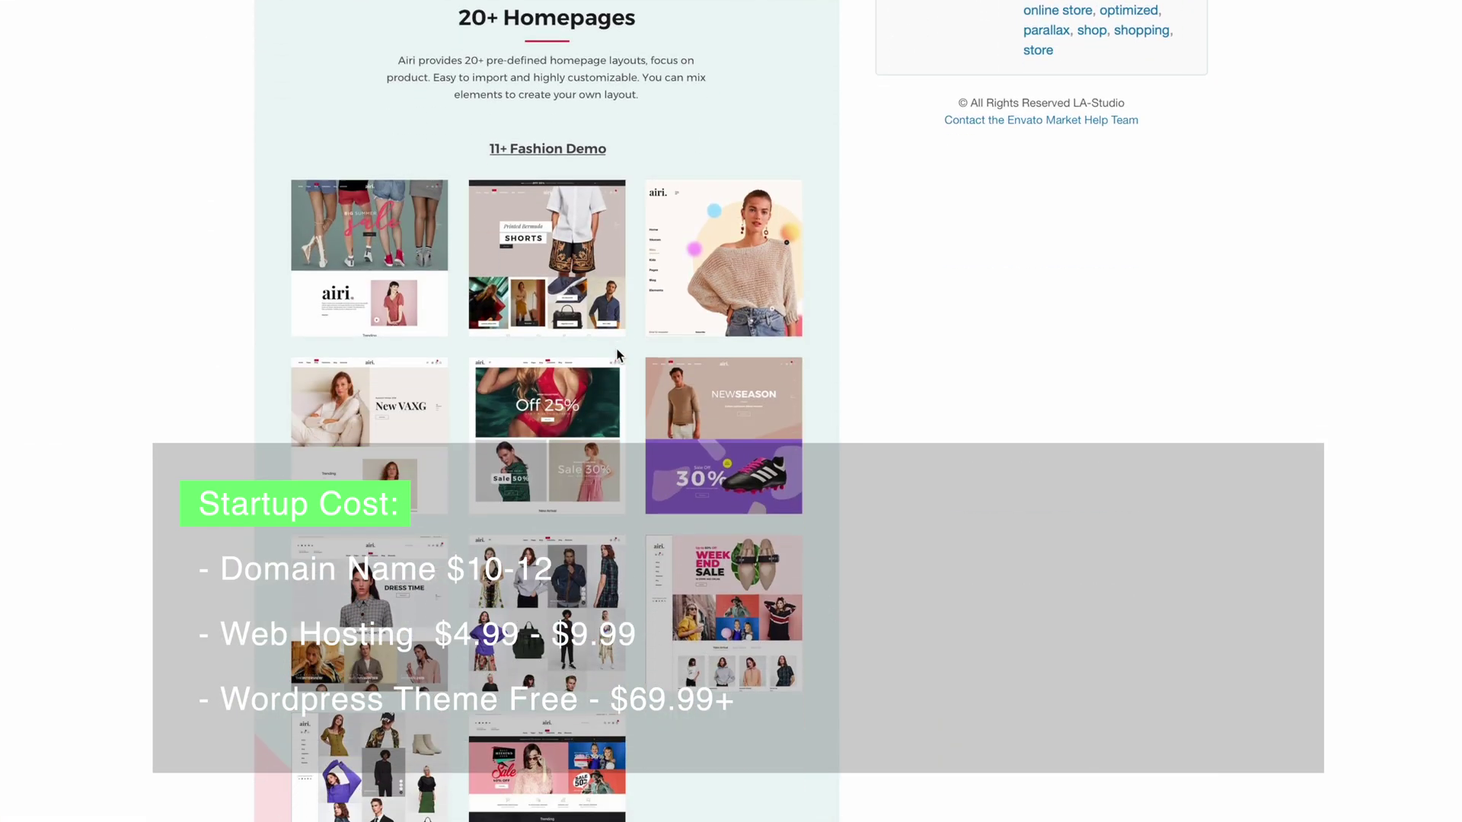
{"action": "scroll", "coordinate": [618, 354], "scroll_direction": "up", "scroll_amount": 1}
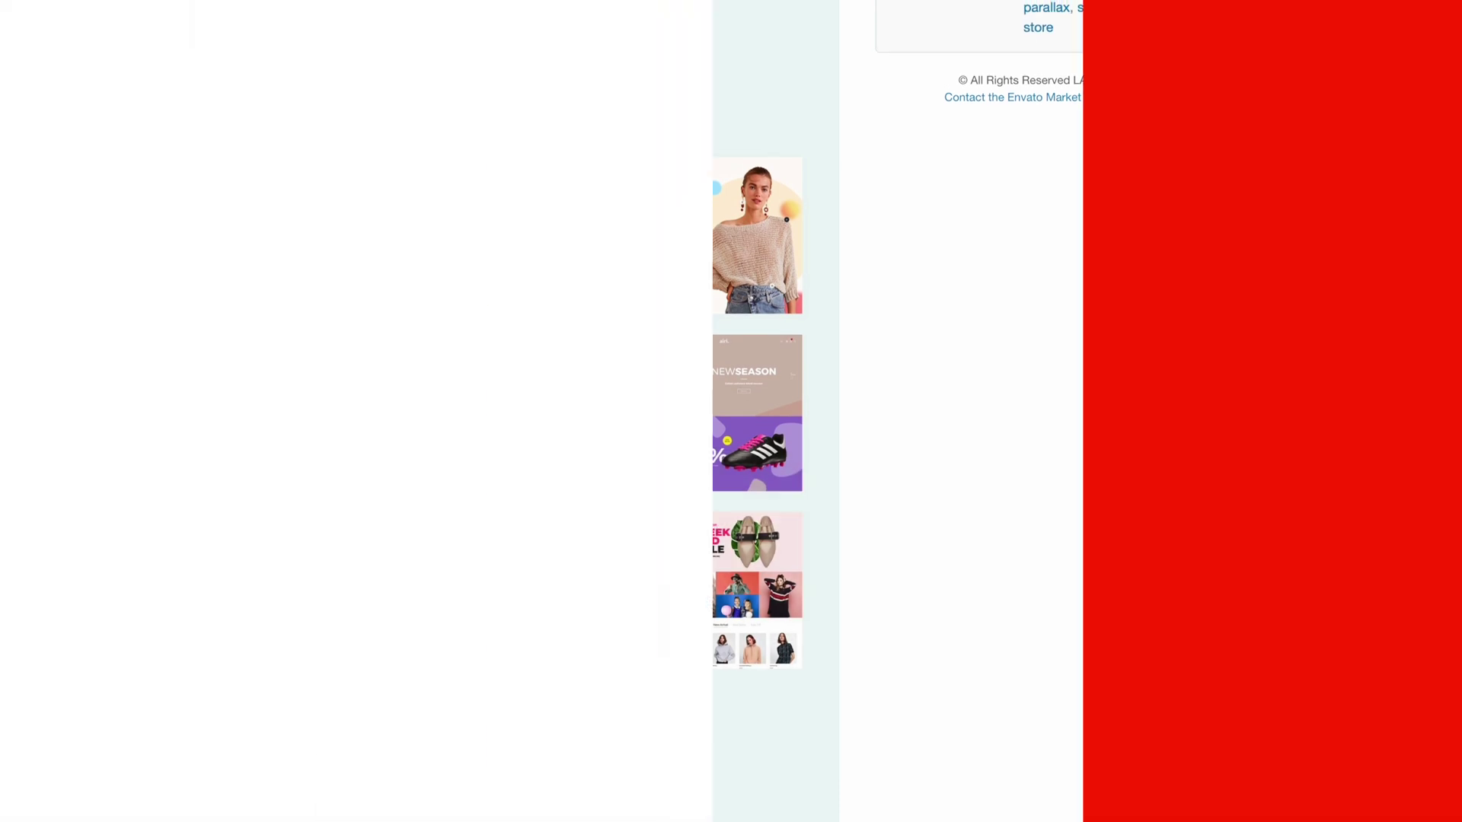